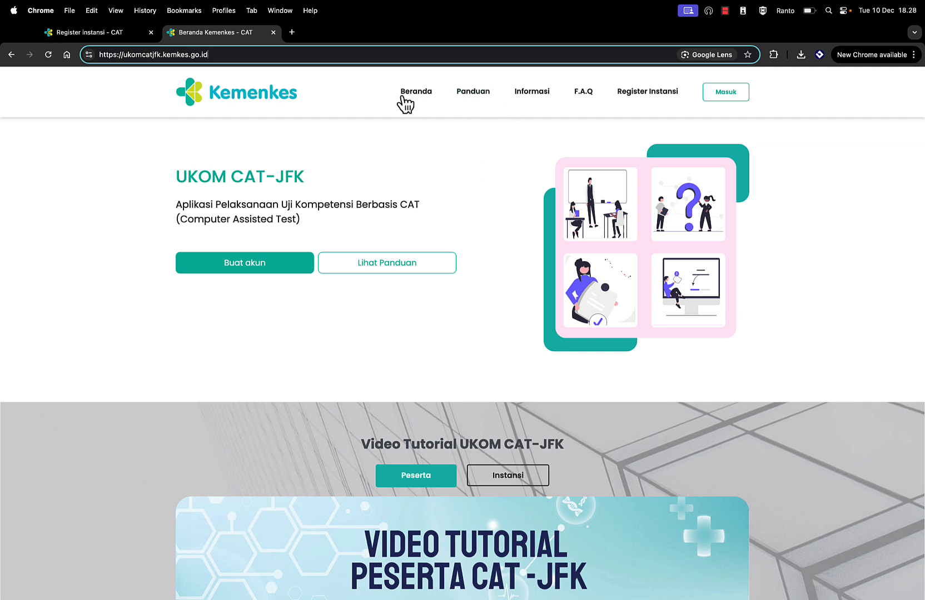
Step: Browse the portal's Panduan, Informasi, F.A.Q and Register Instansi pages, then go back
left_click(479, 93)
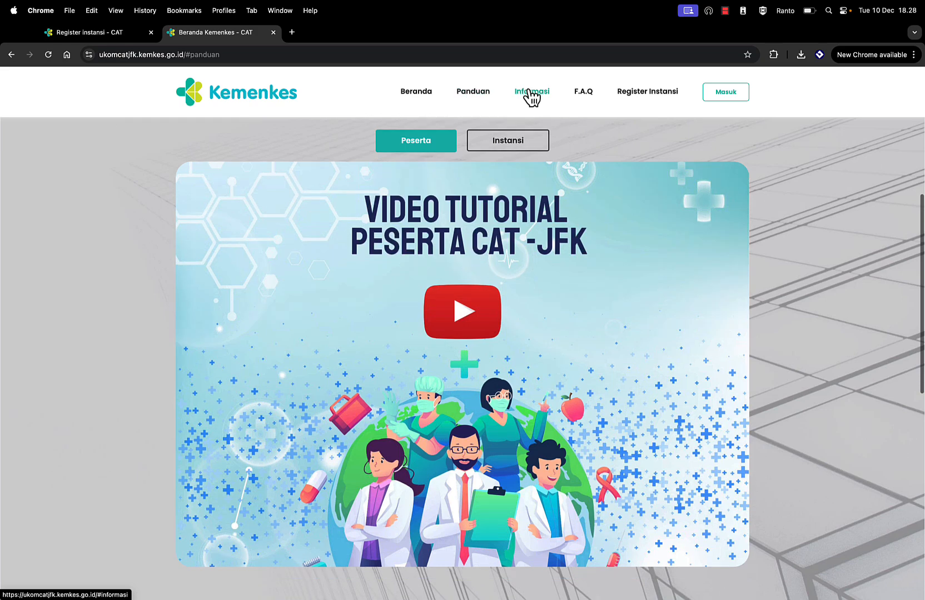
left_click(533, 96)
left_click(588, 95)
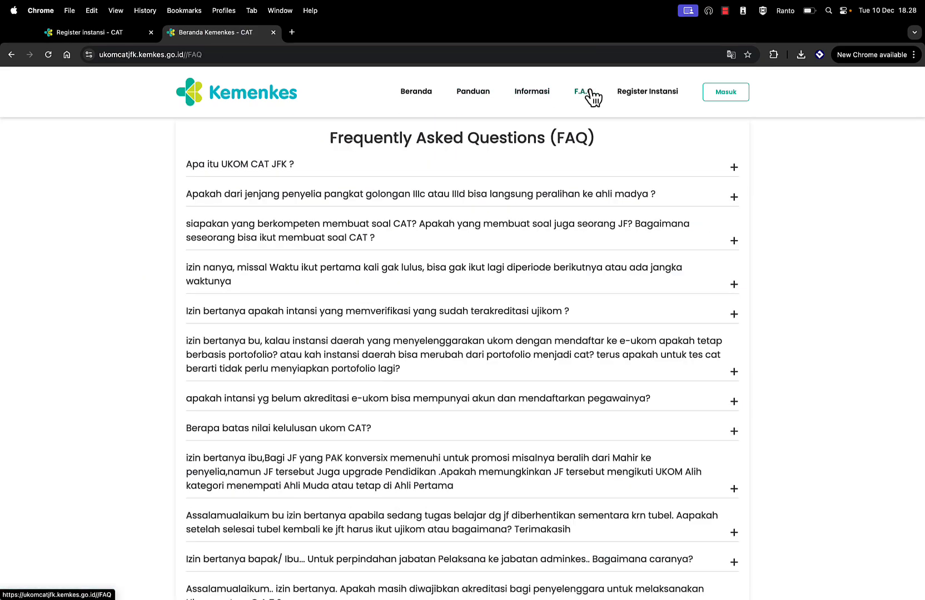
left_click(643, 94)
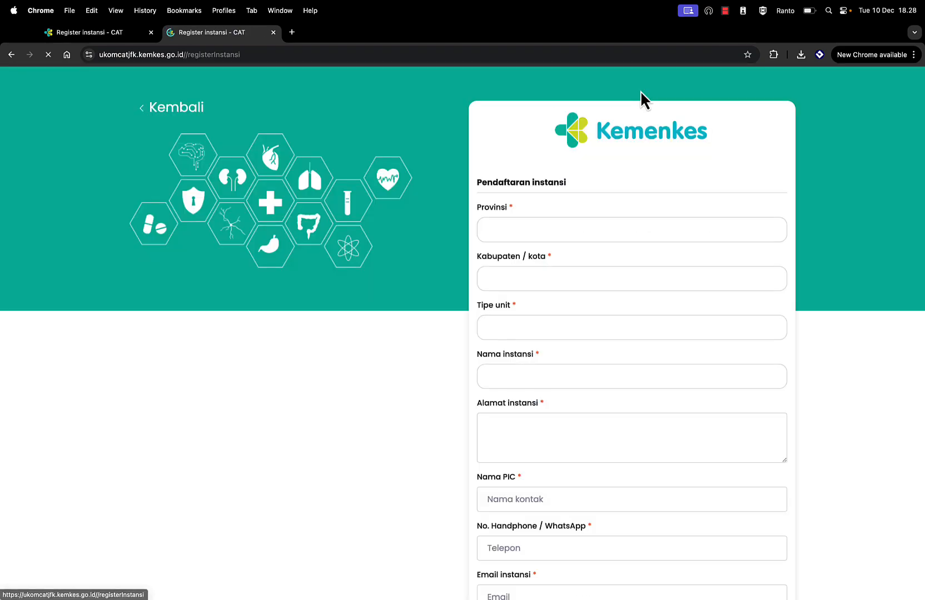
left_click(11, 55)
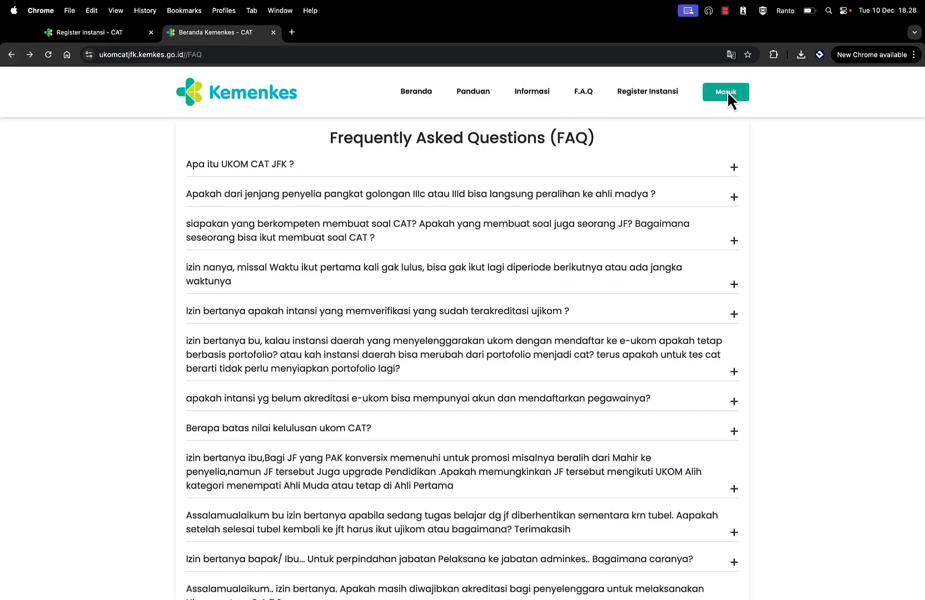
Step: Look over the Beranda home page, then return to the Register instansi tab
left_click(412, 96)
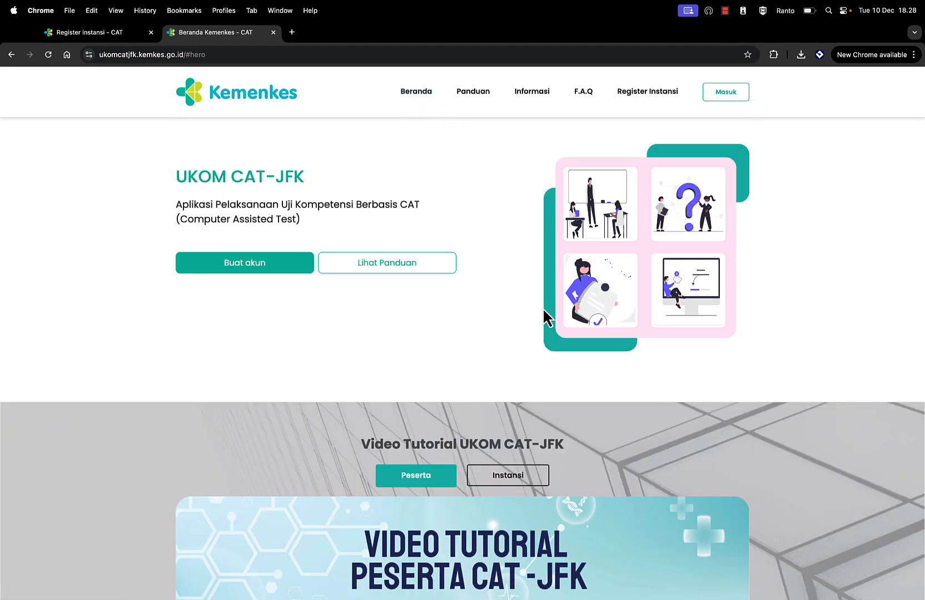
scroll(543, 307, "down", 15)
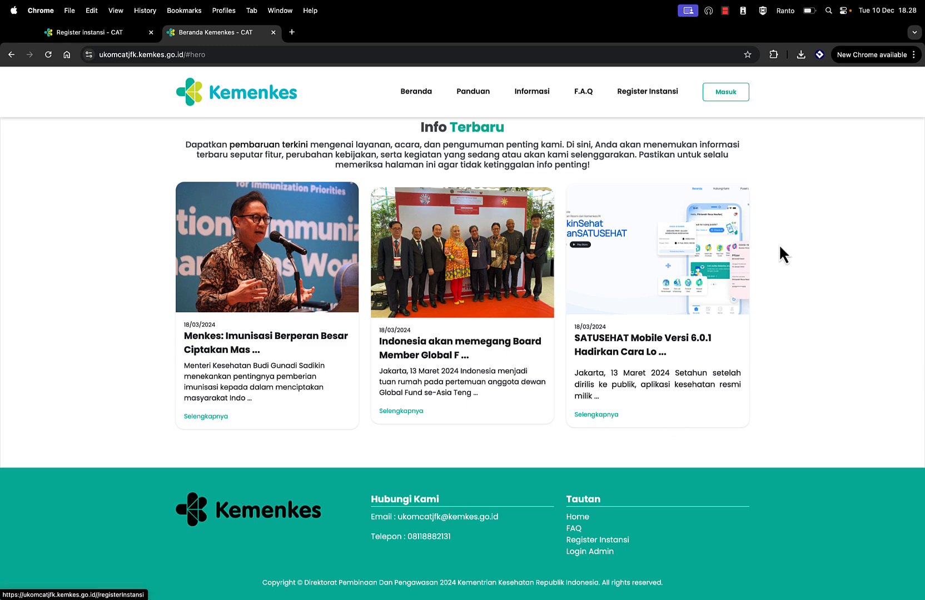
scroll(781, 242, "up", 15)
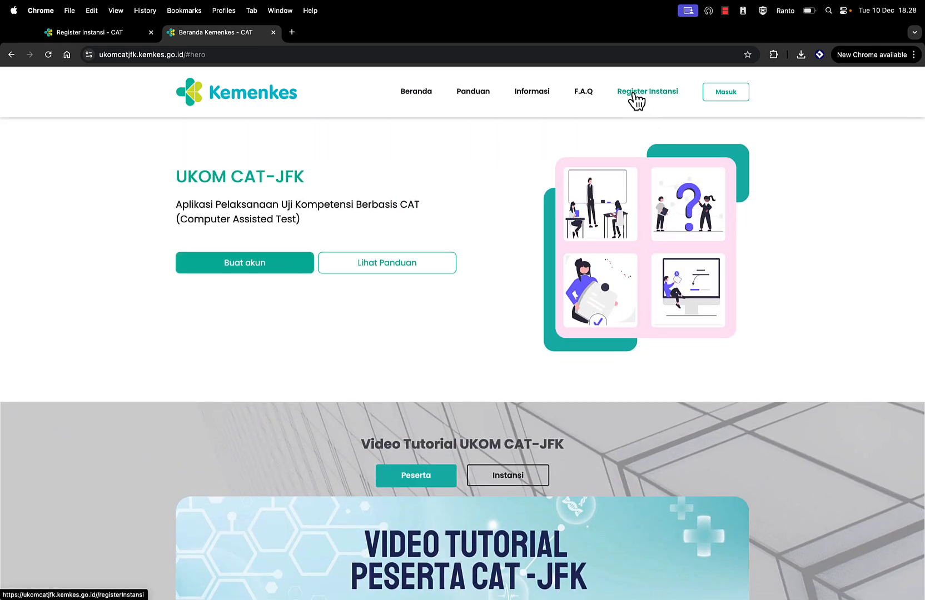
left_click(112, 34)
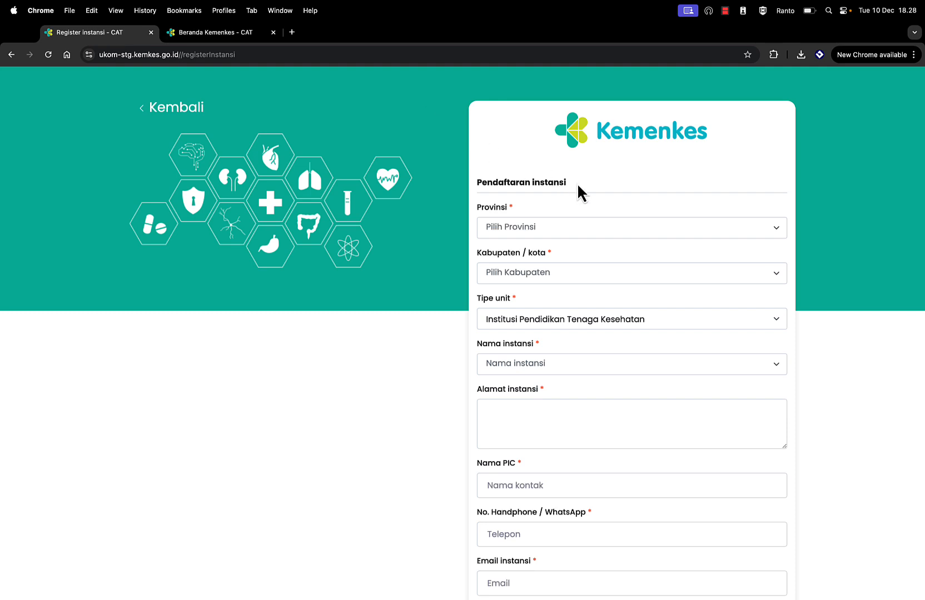
Step: Set the province to DKI Jakarta and the city to Kab. Adm. Kep. Seribu
scroll(412, 195, "down", 2)
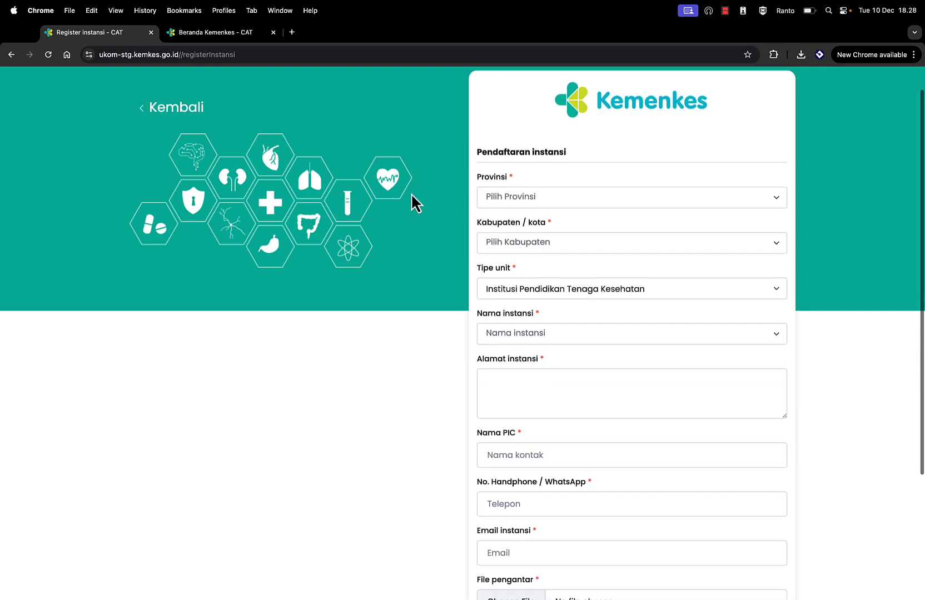
scroll(412, 196, "down", 1)
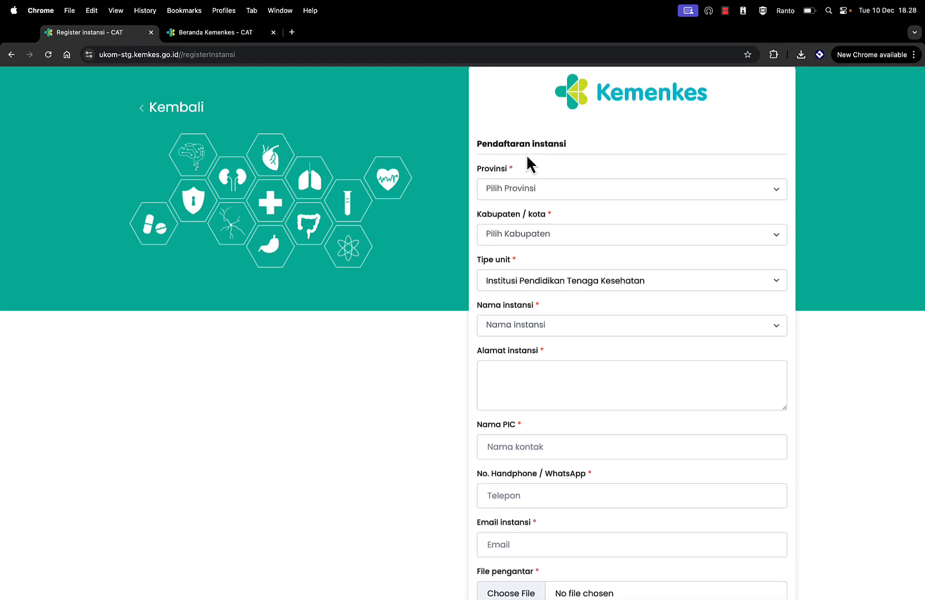
left_click(517, 193)
left_click(518, 206)
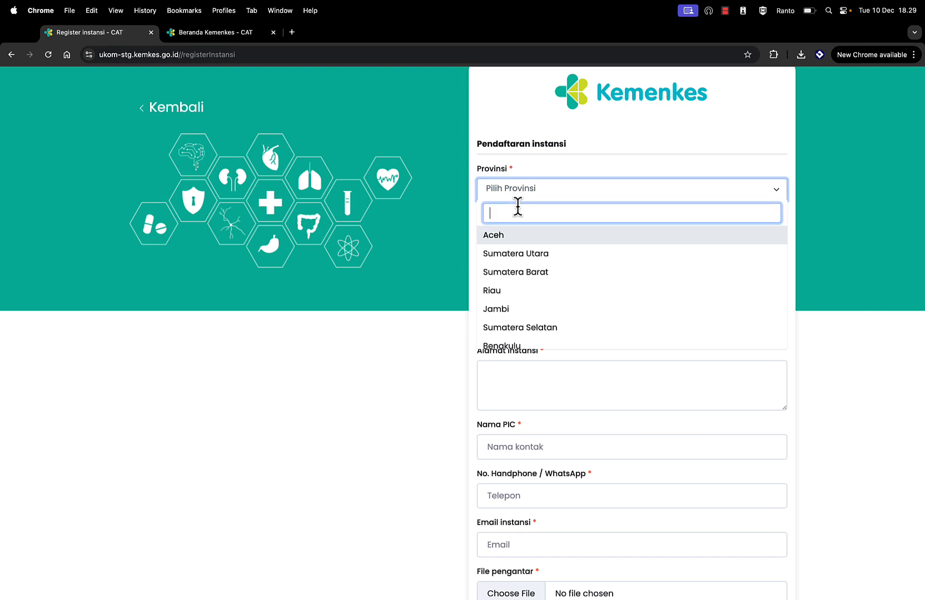
type("dki")
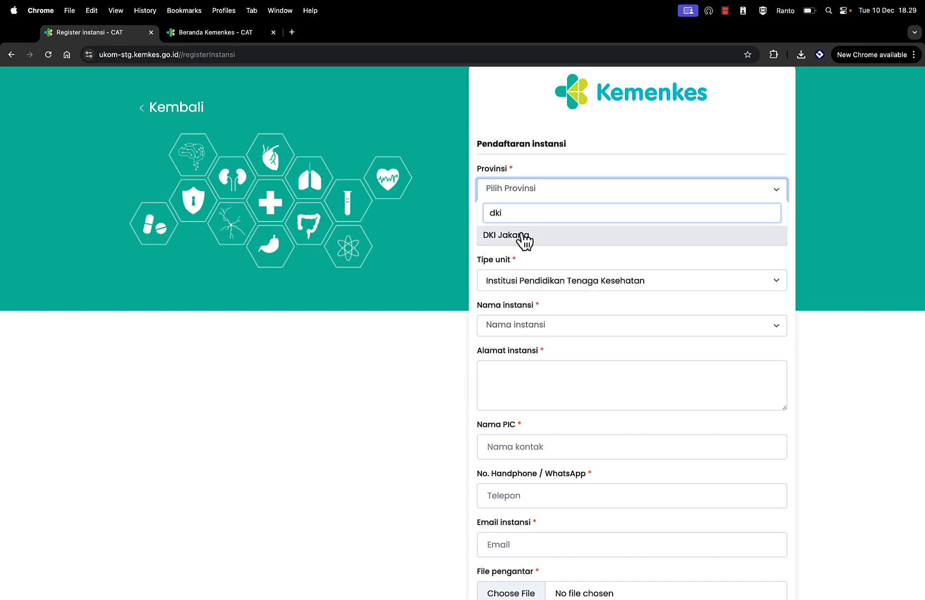
left_click(522, 239)
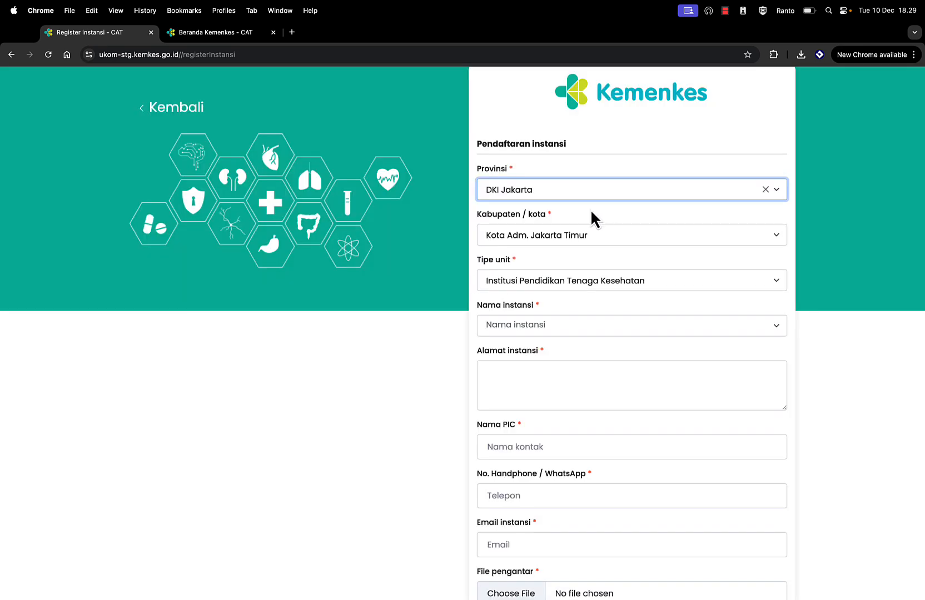
left_click(539, 237)
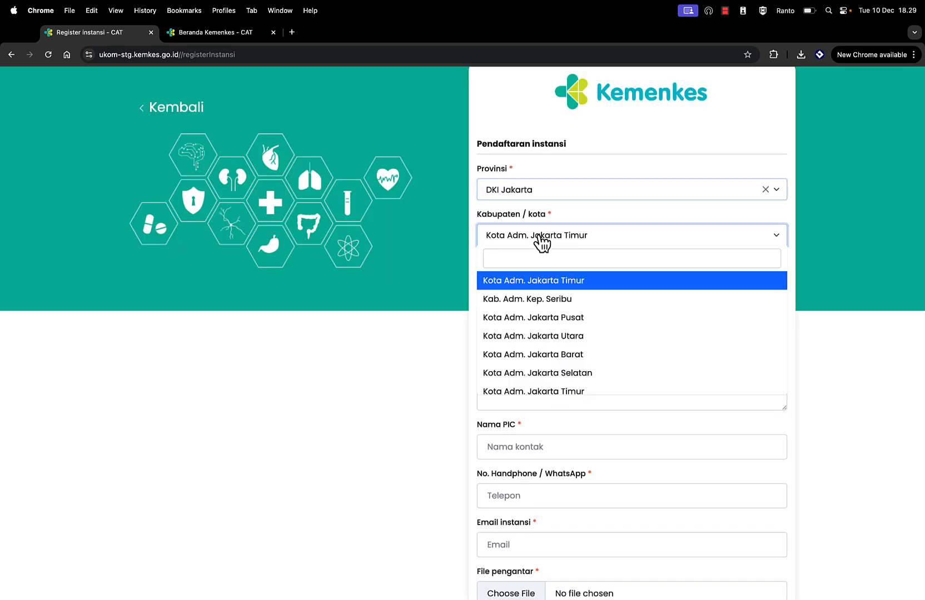
left_click(539, 300)
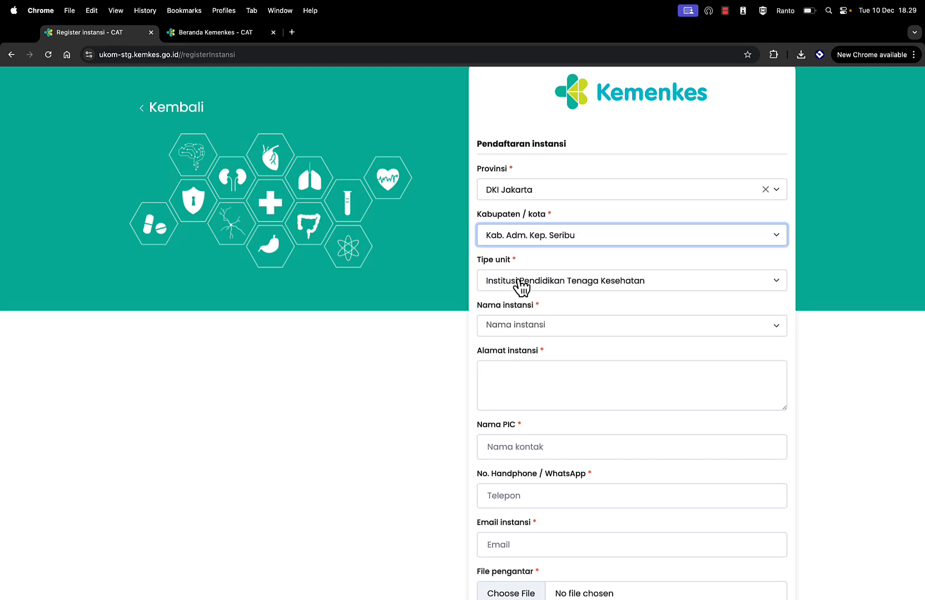
Step: Set unit type Dinas Kesehatan and institution SUKU DINAS KESEHATAN KAB. KEPULAUAN SERIBU
left_click(522, 287)
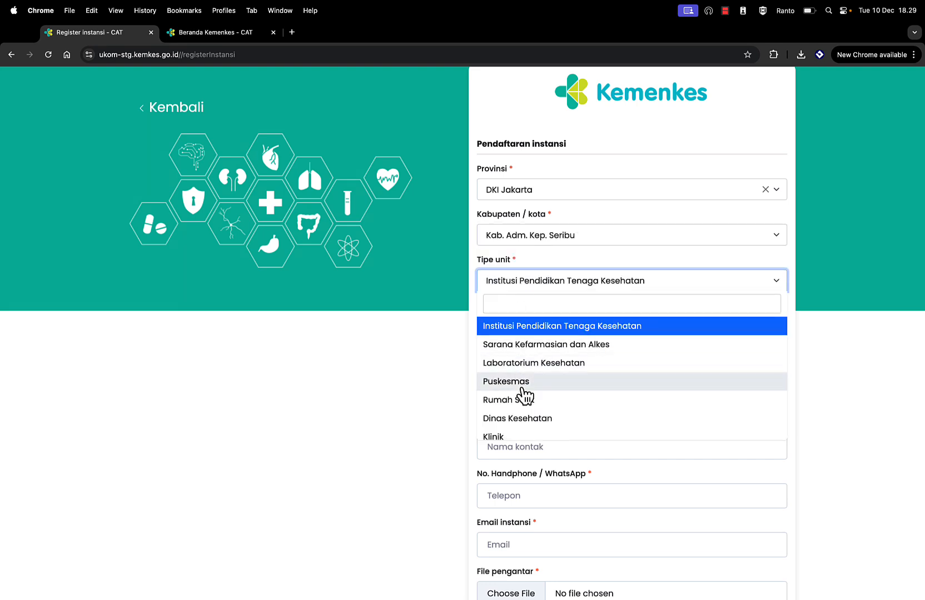
left_click(520, 421)
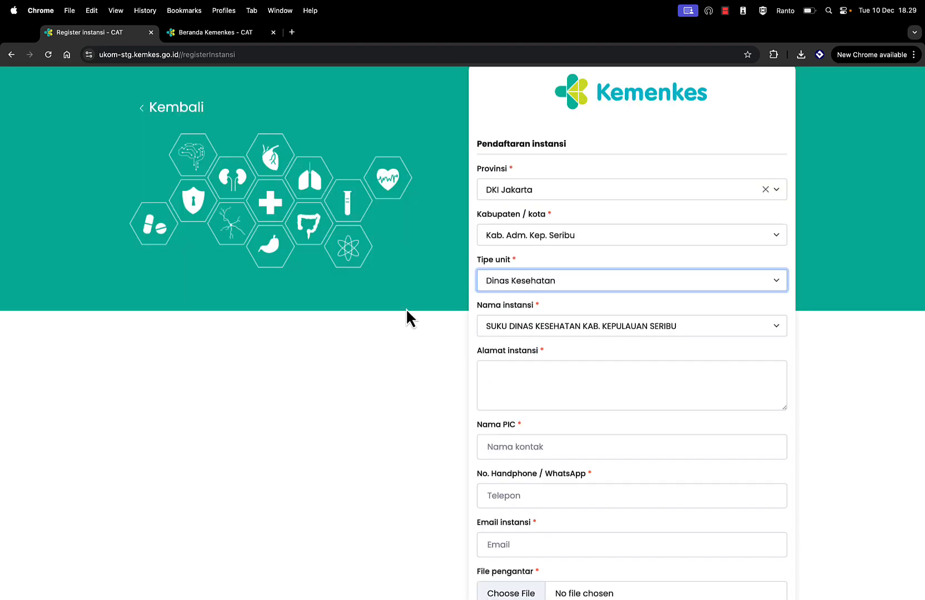
scroll(401, 341, "down", 4)
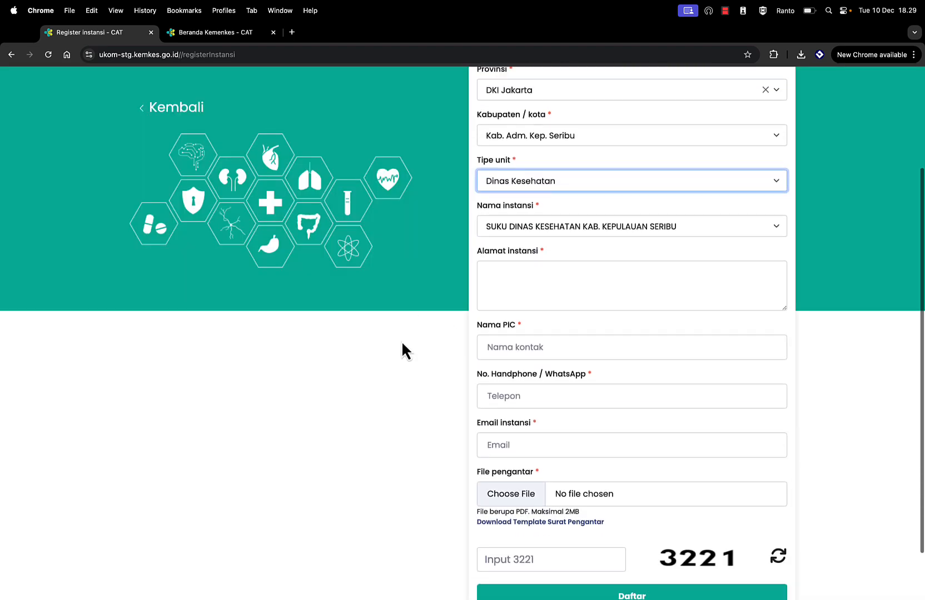
left_click(519, 230)
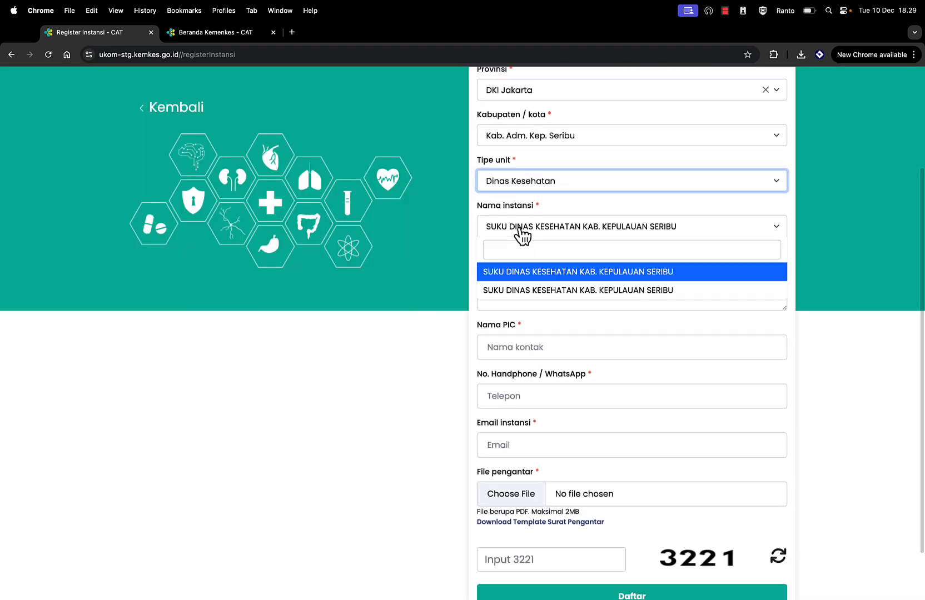
left_click(599, 272)
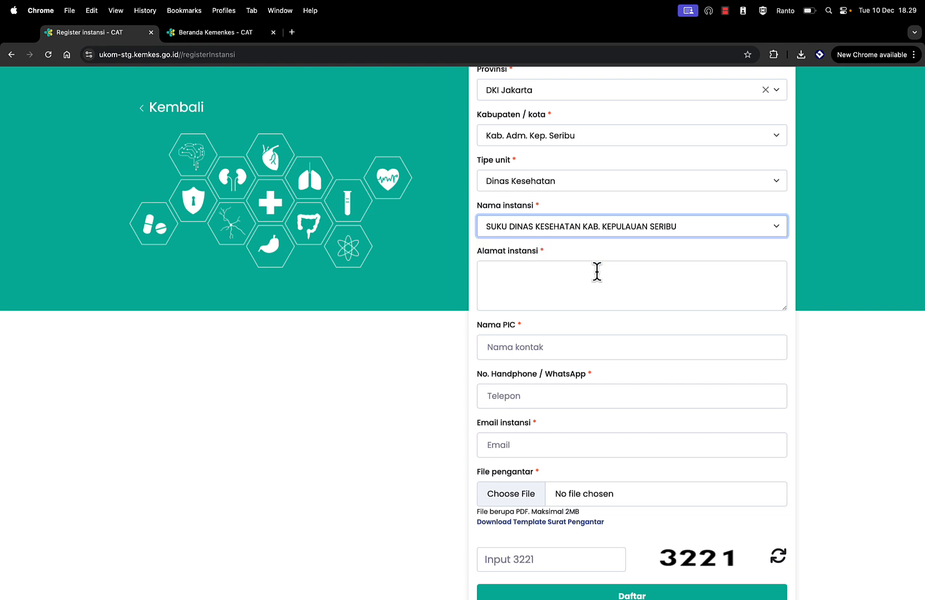
Step: Fill the institution address and e-mail using the browser's saved autofill entry
left_click(557, 275)
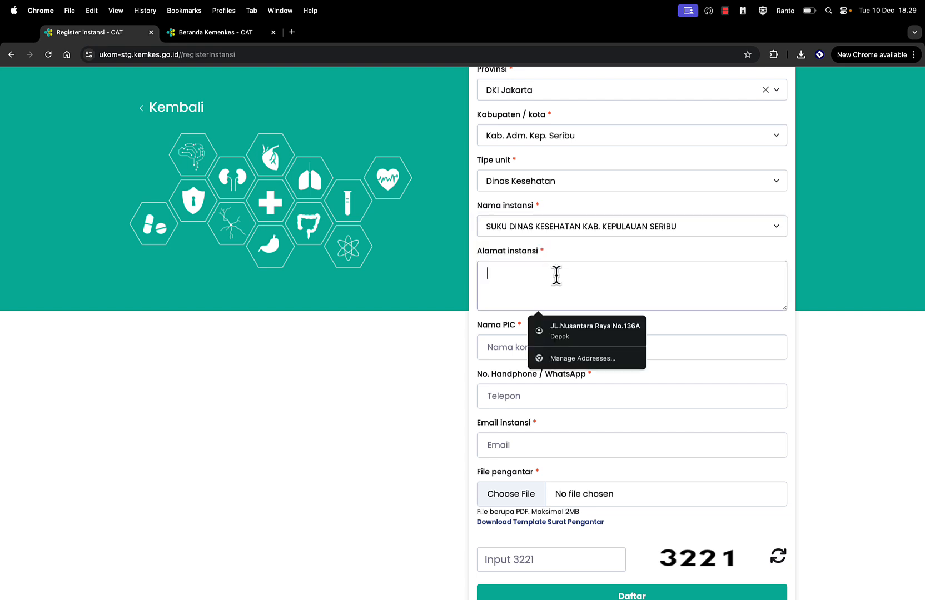
type("Jl. Raya")
left_click(597, 331)
left_click(528, 347)
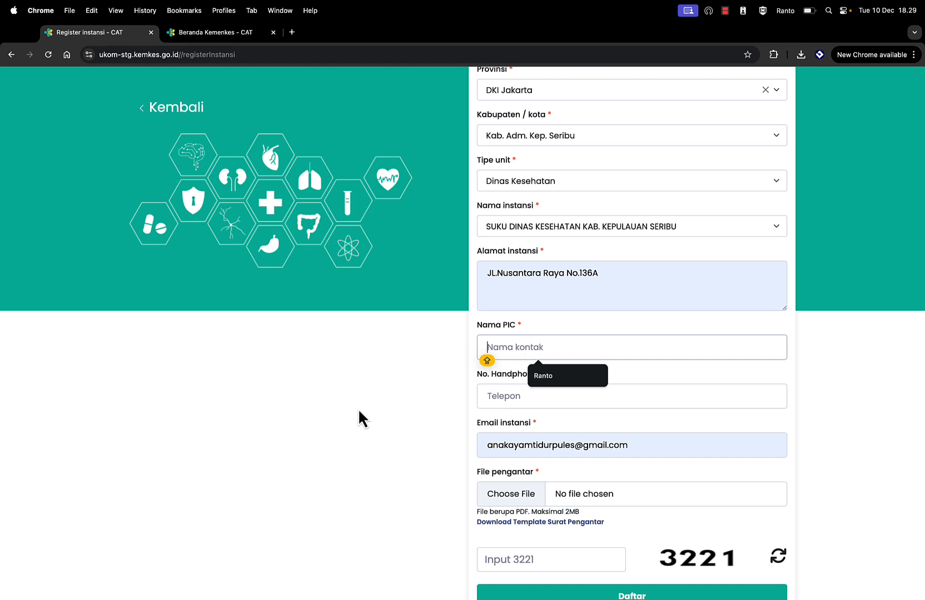
Step: Download the Surat Pengantar template and open the .doc in Word
scroll(358, 408, "down", 2)
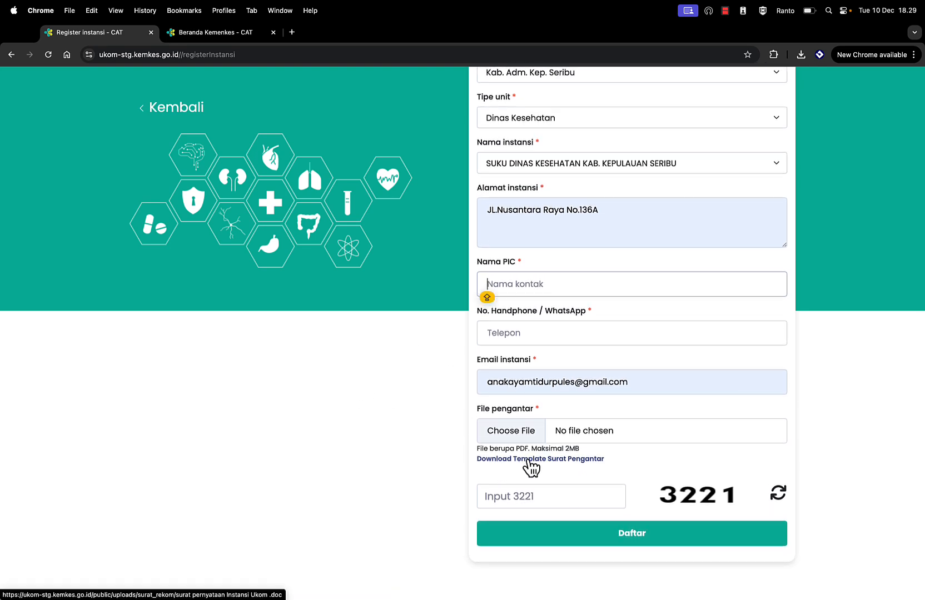
left_click(530, 466)
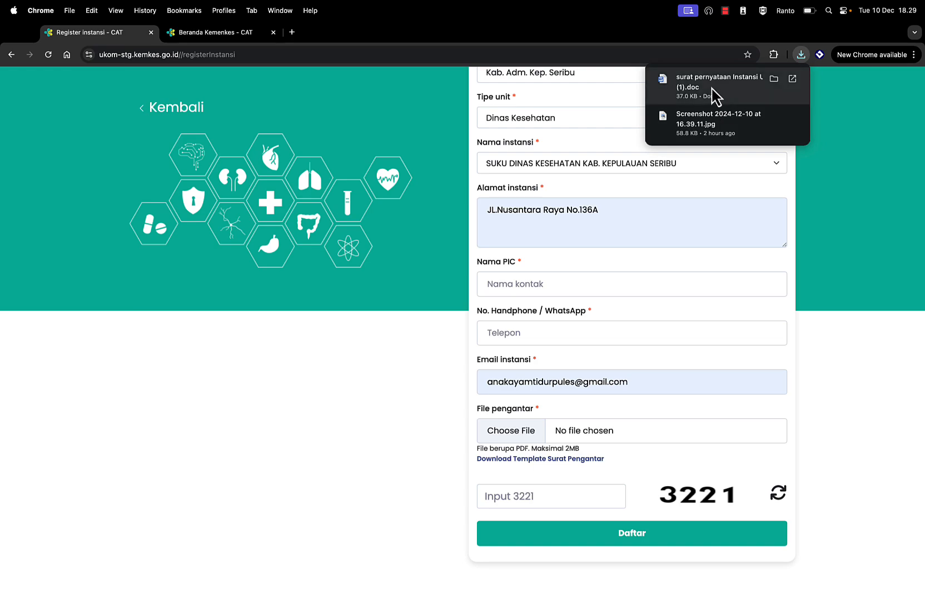
left_click(711, 87)
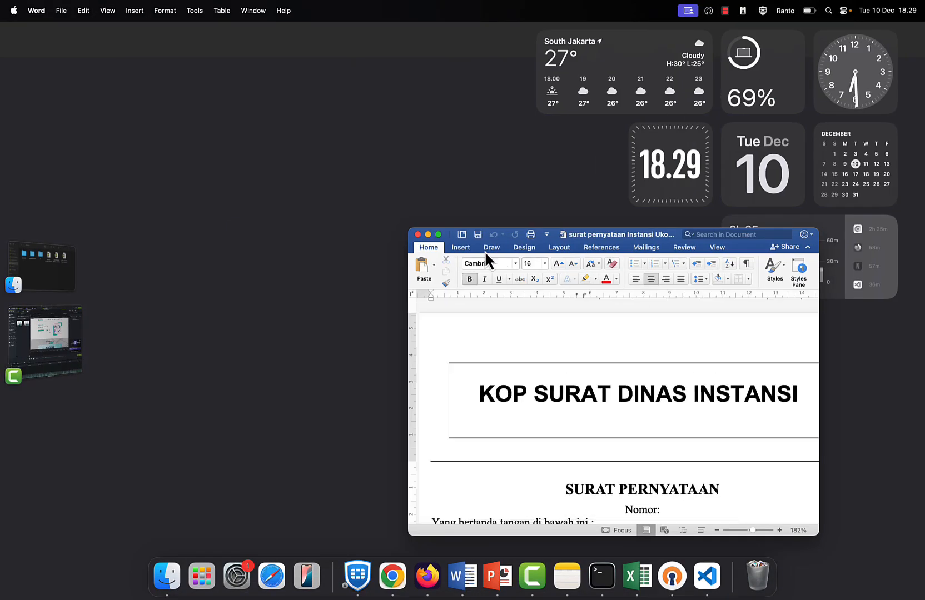
Step: Expand the Word statement letter to full screen and scroll through it
left_click(438, 234)
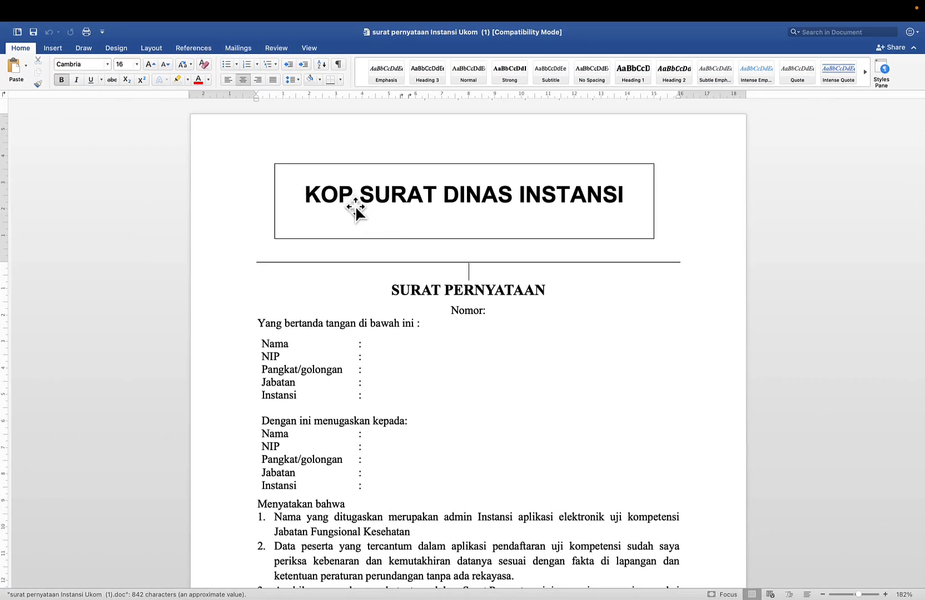
scroll(430, 389, "down", 3)
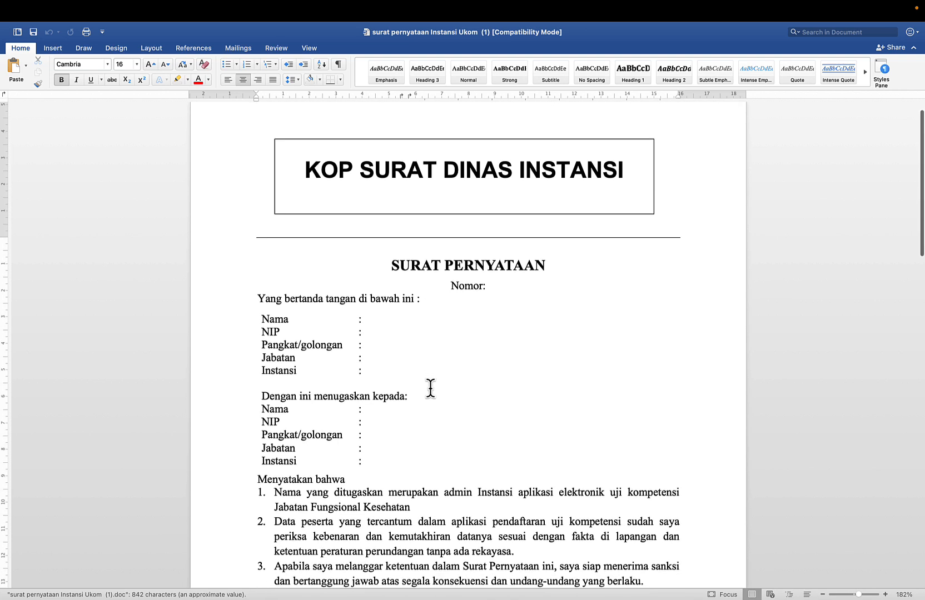
scroll(431, 388, "down", 1)
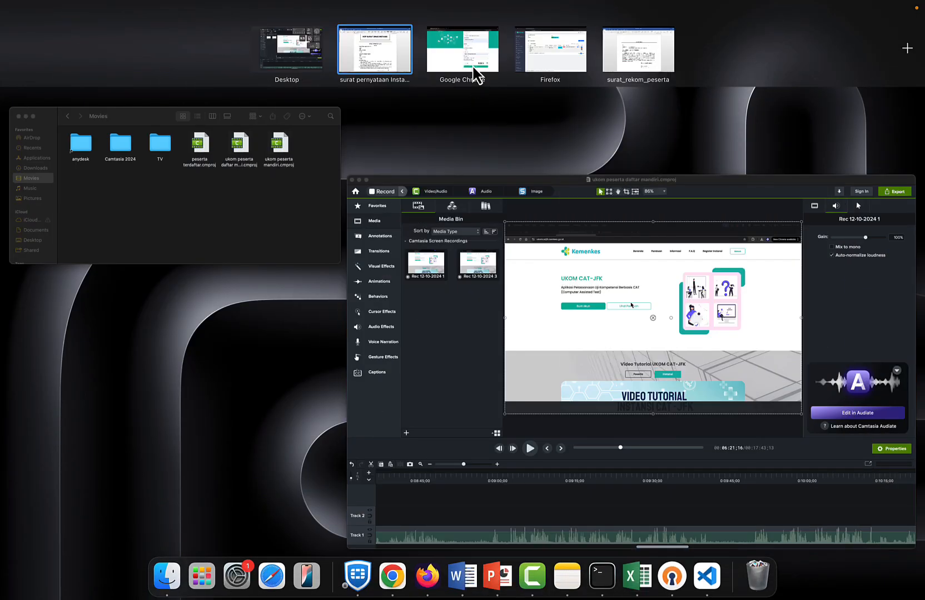
Step: Back in the browser form, select the PIC name and phone number fields
left_click(473, 66)
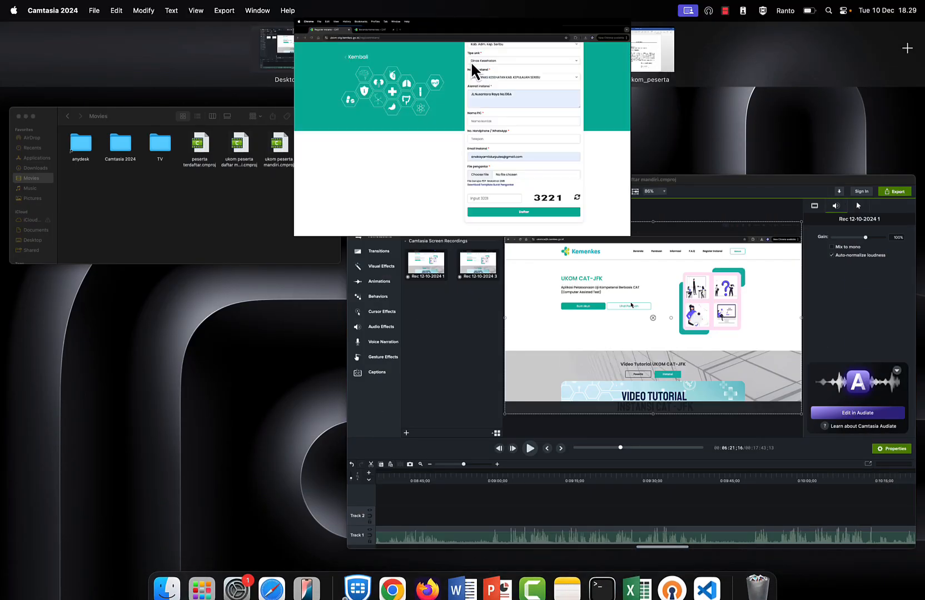
left_click(519, 289)
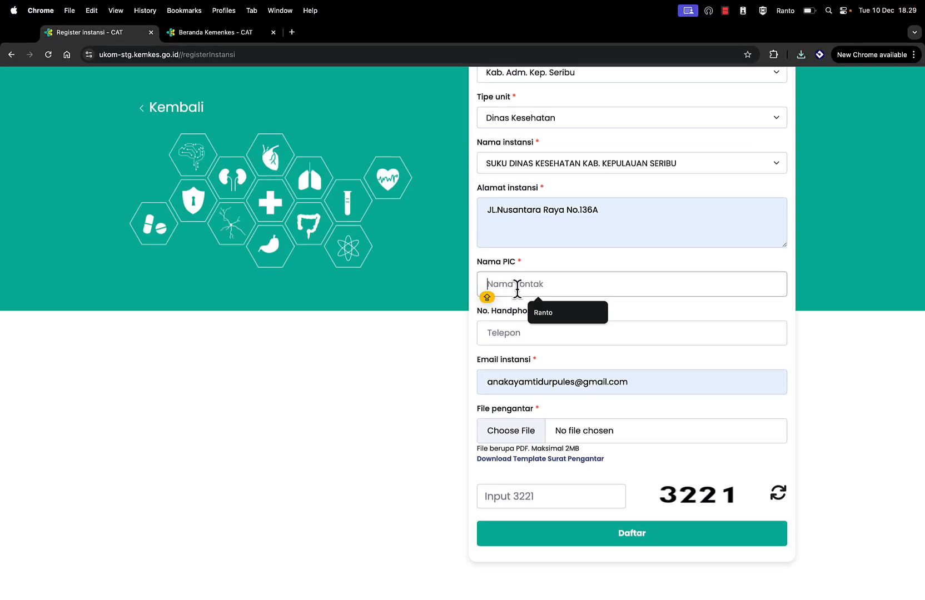
left_click(501, 334)
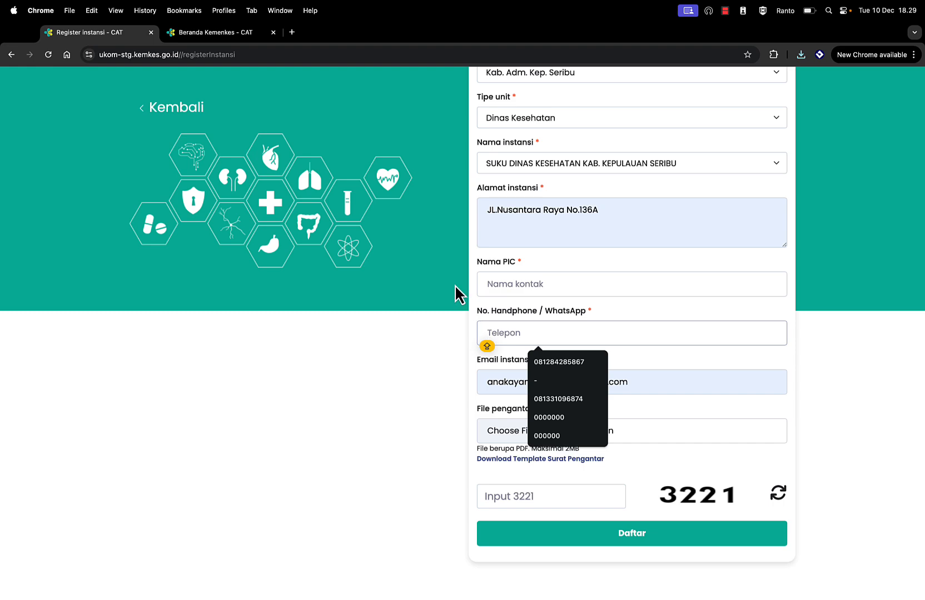
Step: Return to the Word letter and review its empty Nama, NIP, Jabatan and Instansi fields
key("ctrl+Up")
left_click(393, 58)
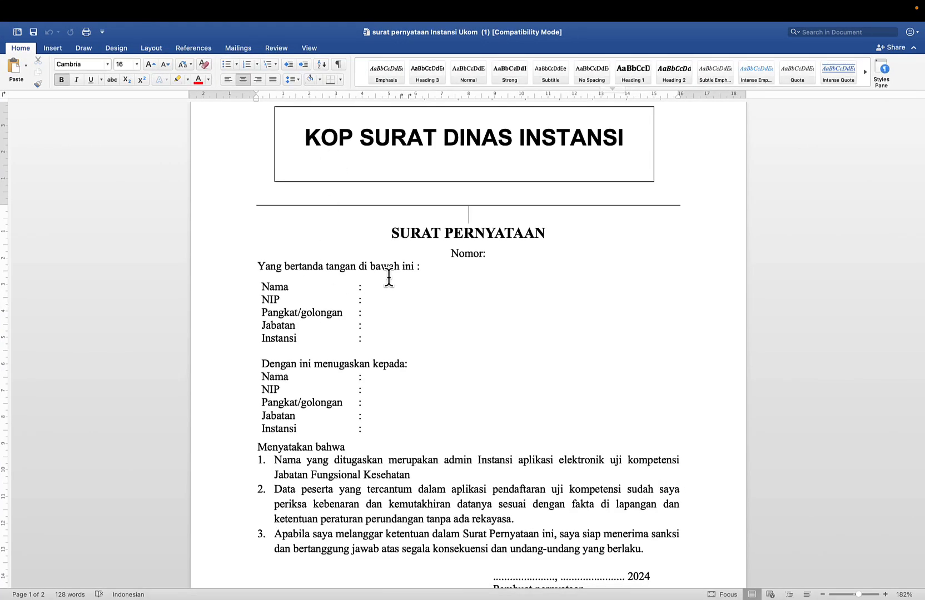
scroll(379, 327, "down", 5)
scroll(381, 326, "down", 1)
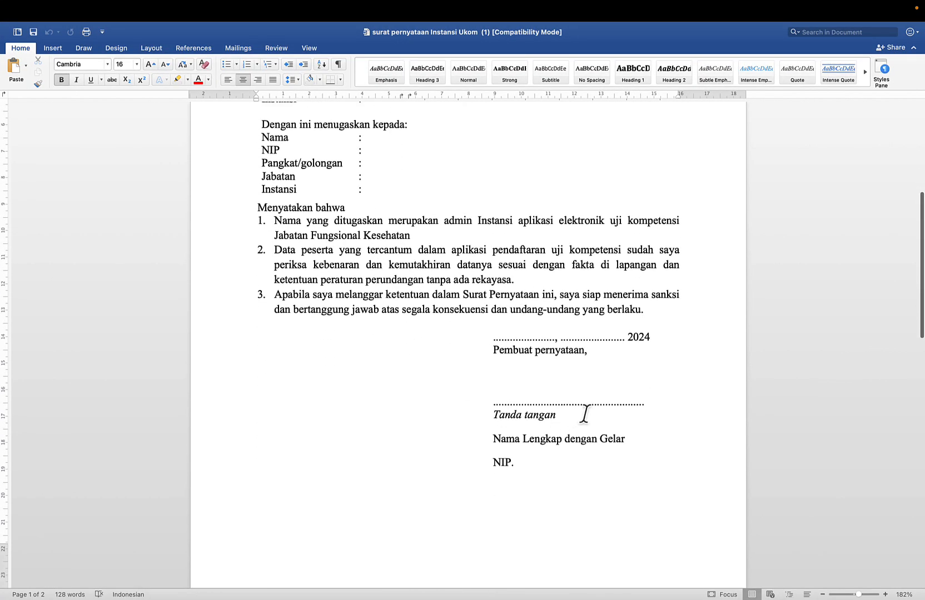
scroll(518, 428, "up", 10)
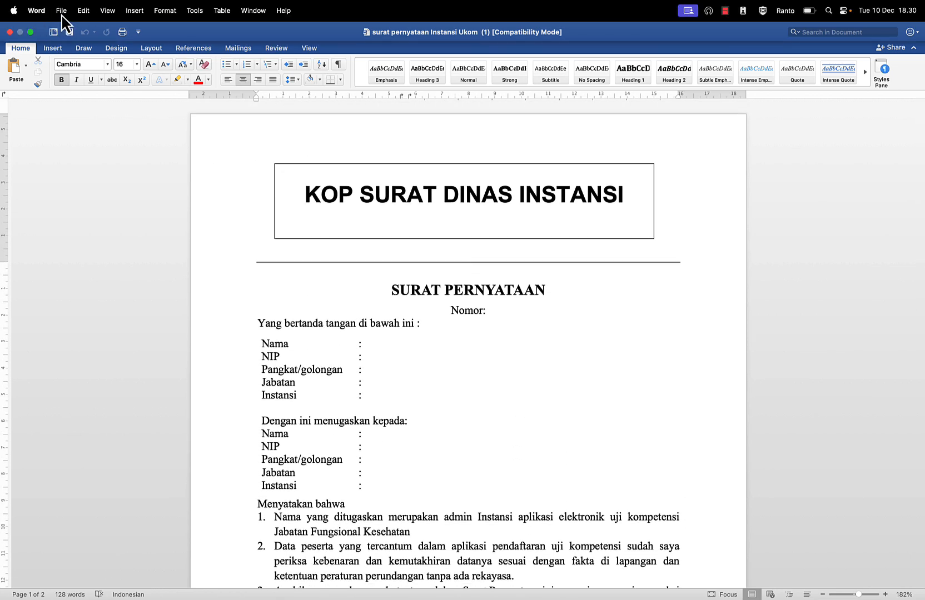
Step: Save the statement letter as a PDF in Downloads, accepting the paper-size warning
left_click(61, 11)
left_click(70, 103)
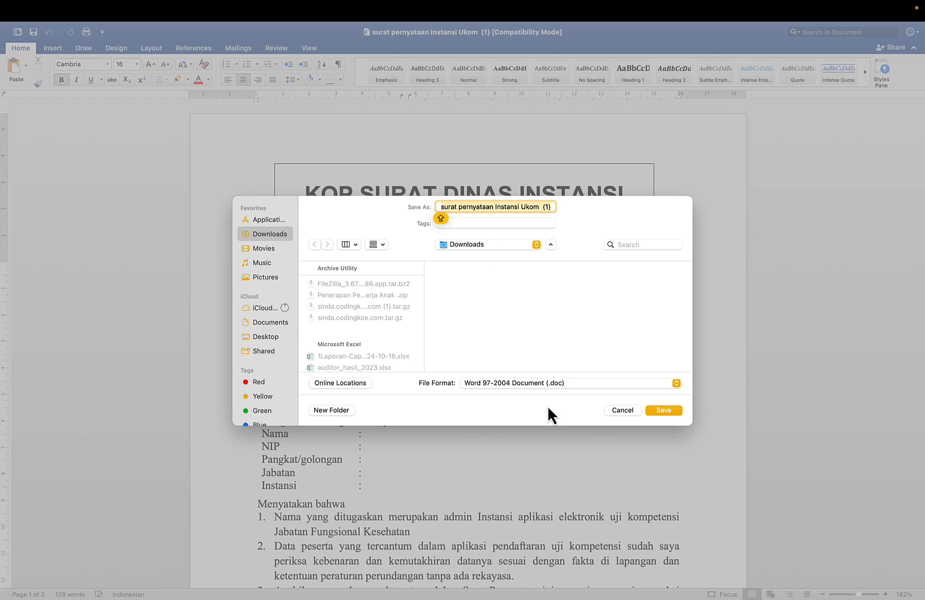
left_click(532, 384)
left_click(478, 480)
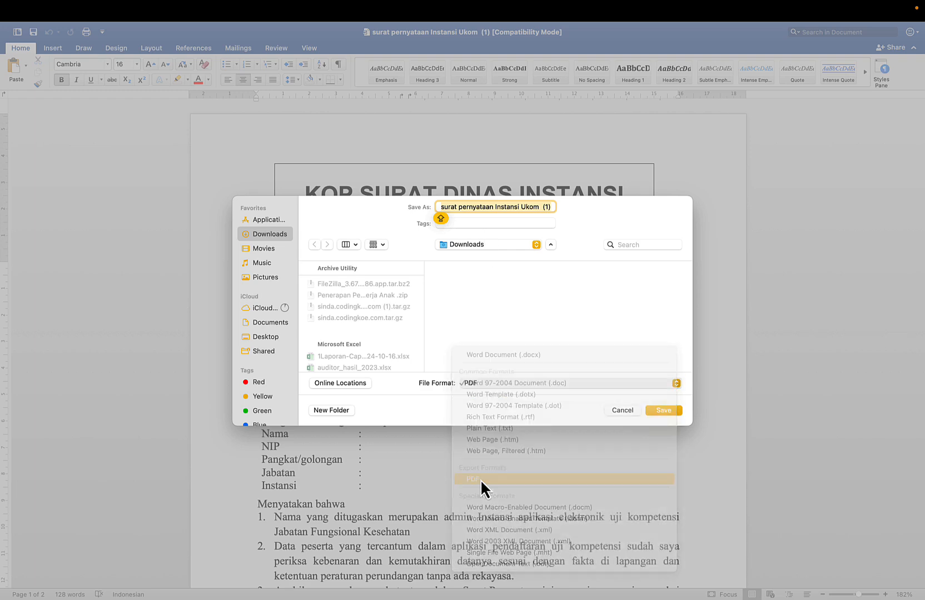
left_click(667, 410)
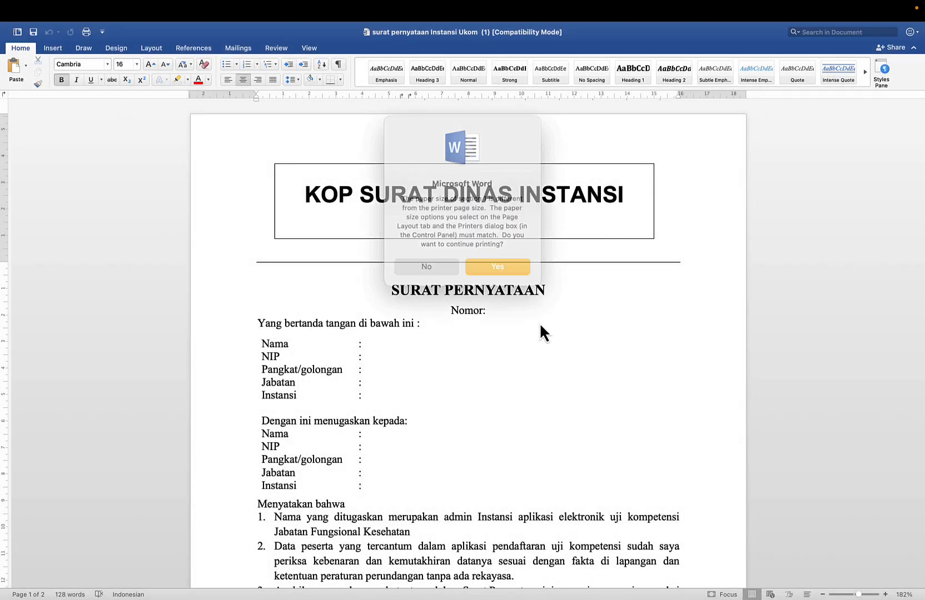
left_click(495, 262)
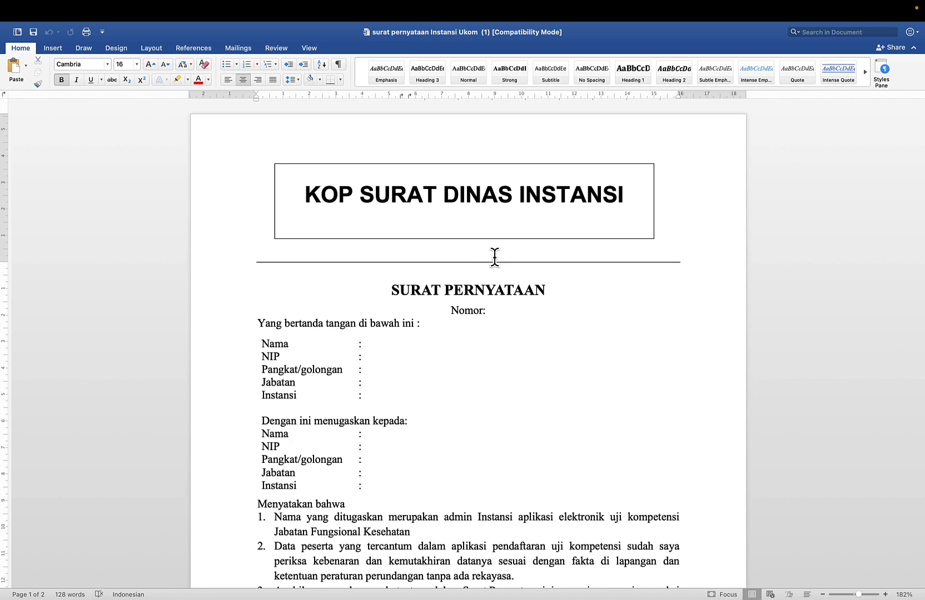
key("ctrl+Up")
Step: Enter the PIC's name, autofill the saved phone number, and replace the e-mail's username part
left_click(464, 51)
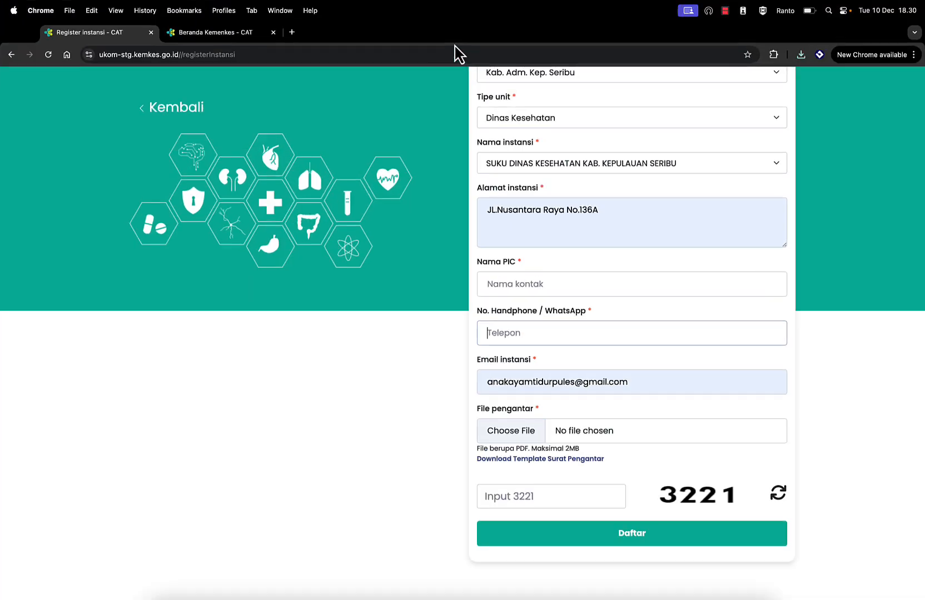
left_click(514, 284)
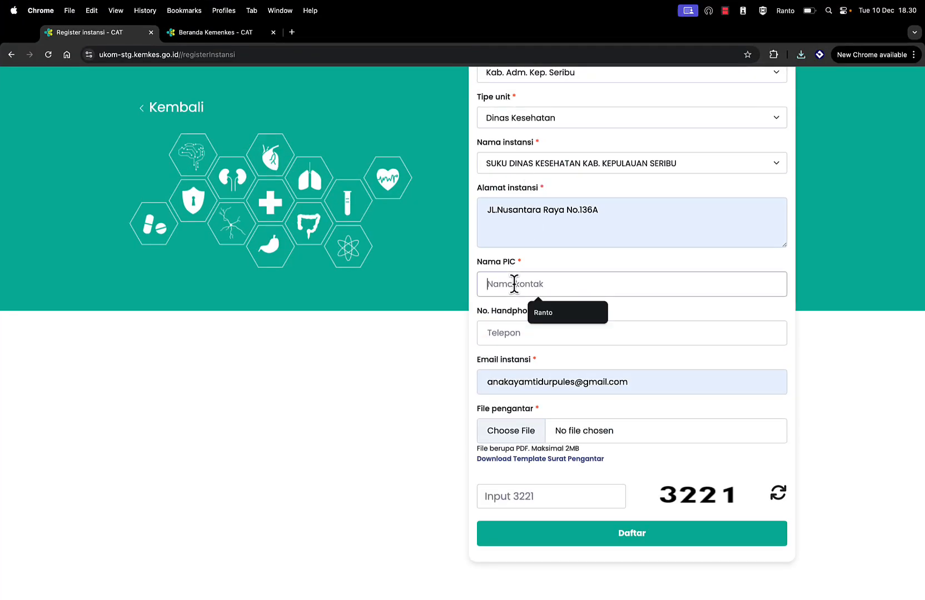
type("sh")
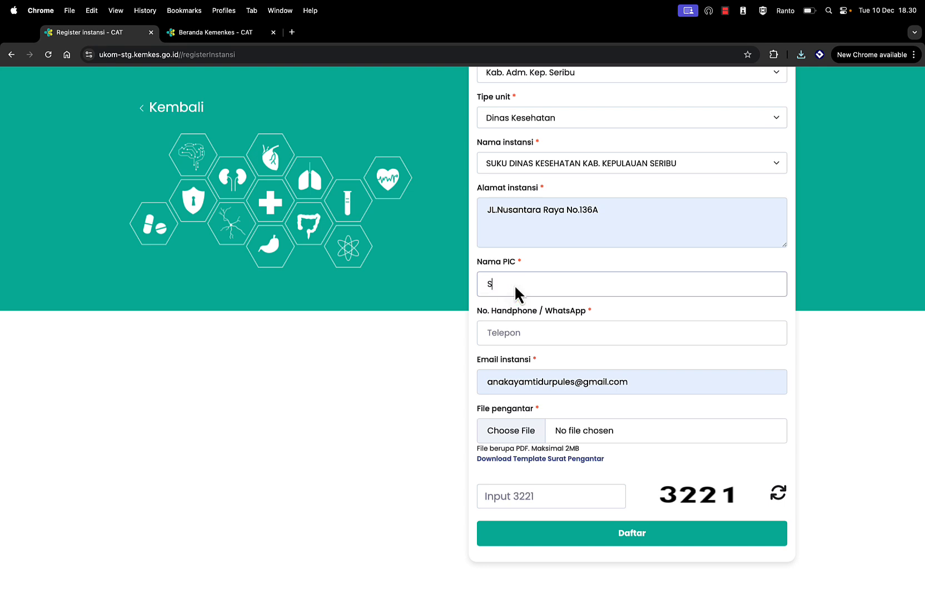
left_click(516, 332)
left_click(551, 357)
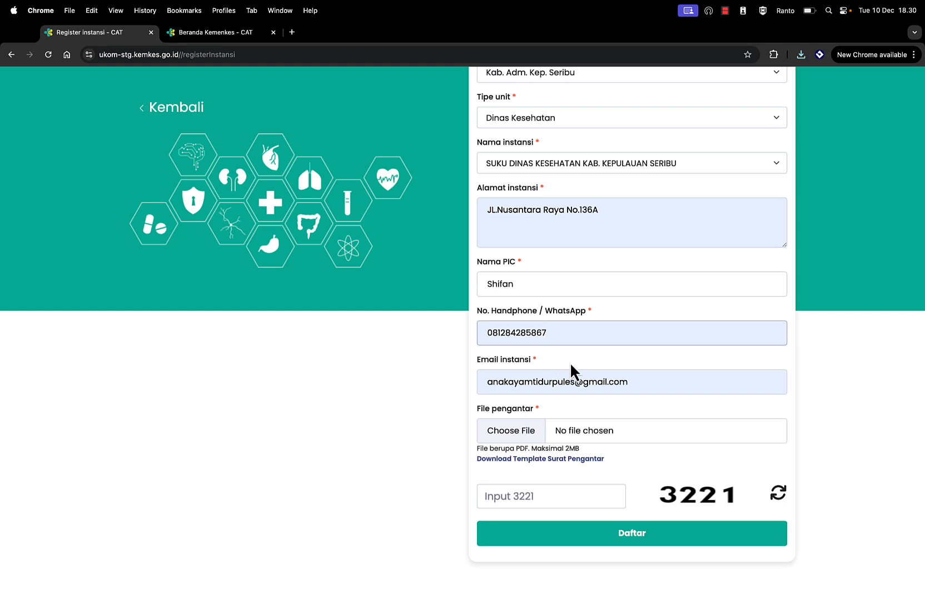
left_click(544, 383)
left_click_drag(546, 383, 480, 384)
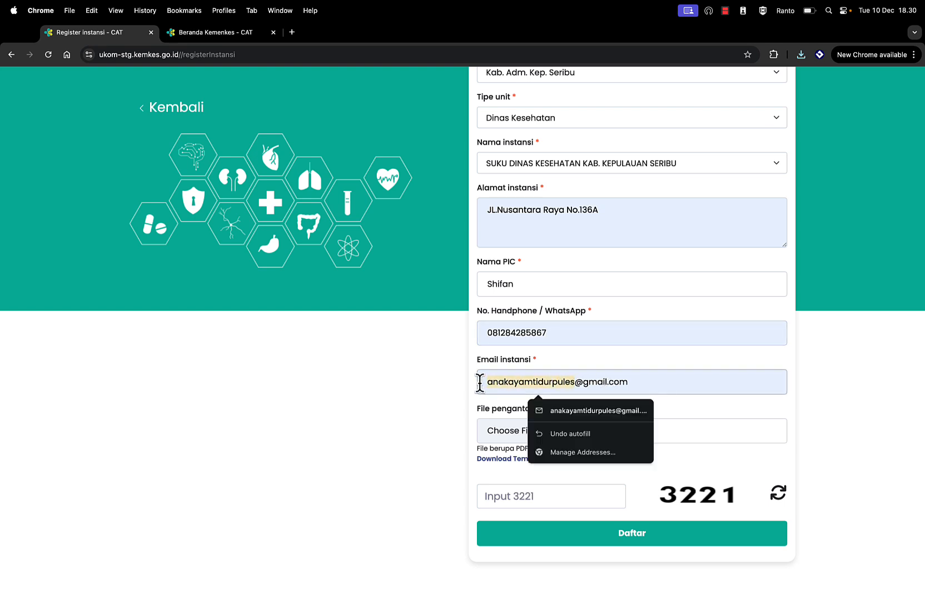
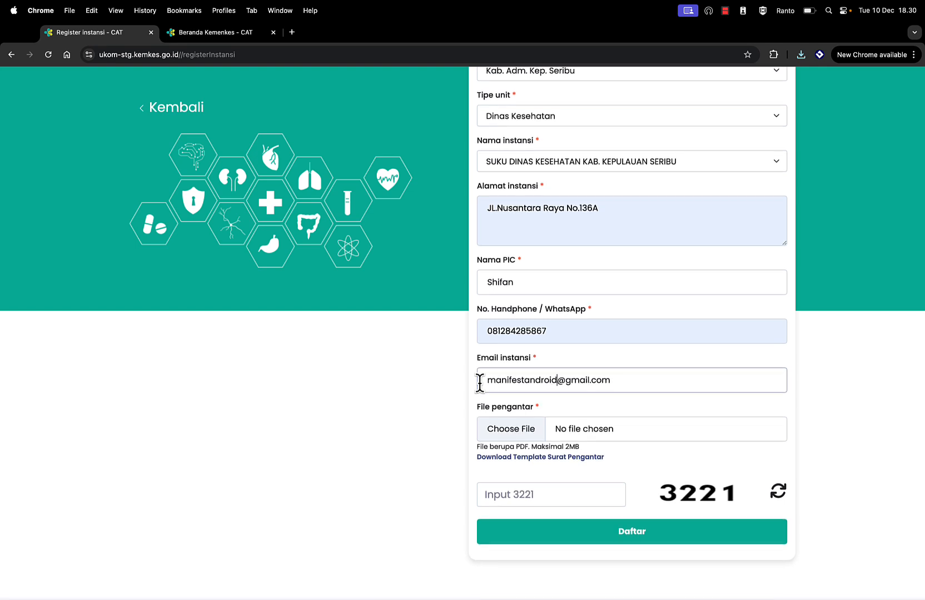
Step: Attach the statement letter PDF as the cover letter file
left_click(515, 432)
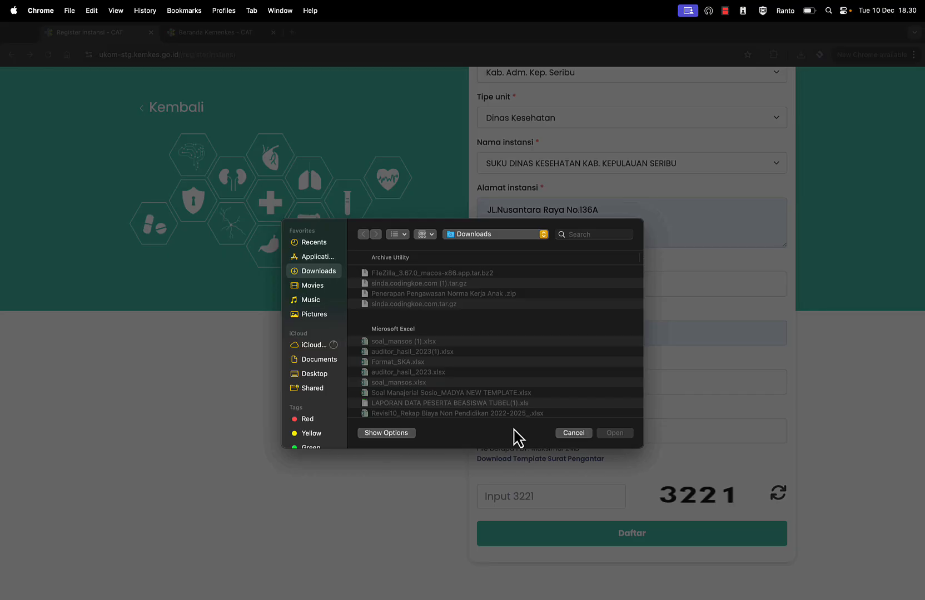
scroll(443, 351, "down", 10)
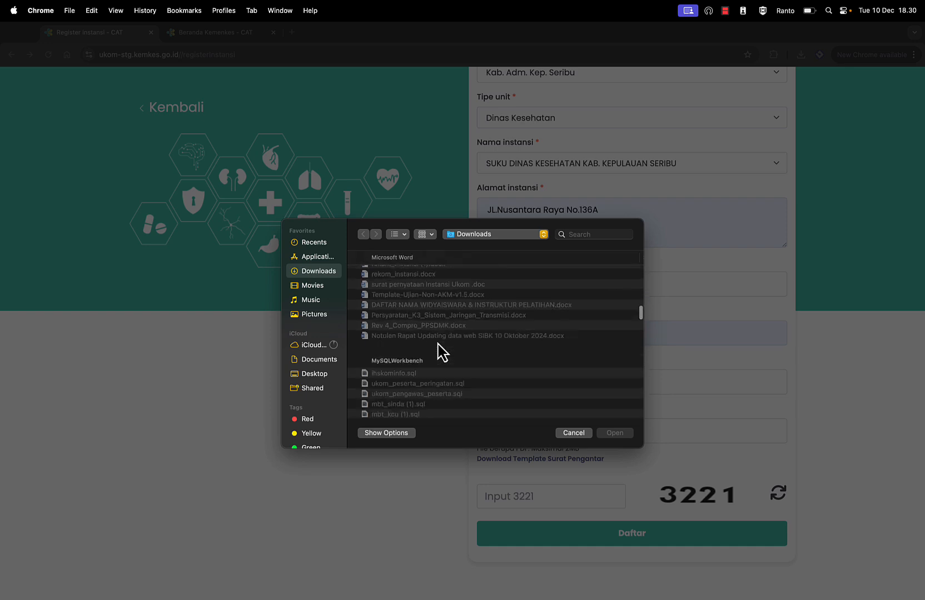
scroll(443, 351, "down", 12)
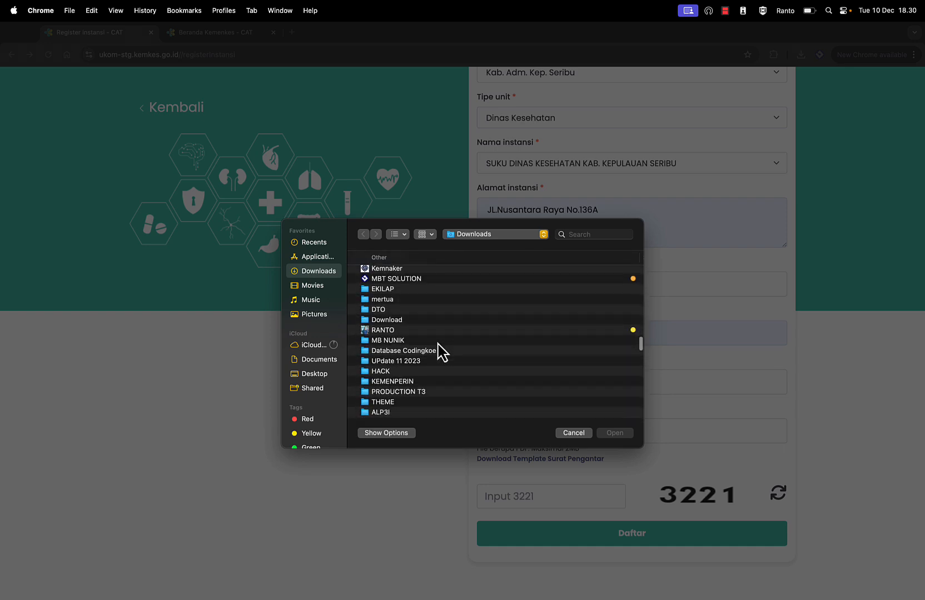
scroll(440, 350, "down", 8)
double_click(428, 336)
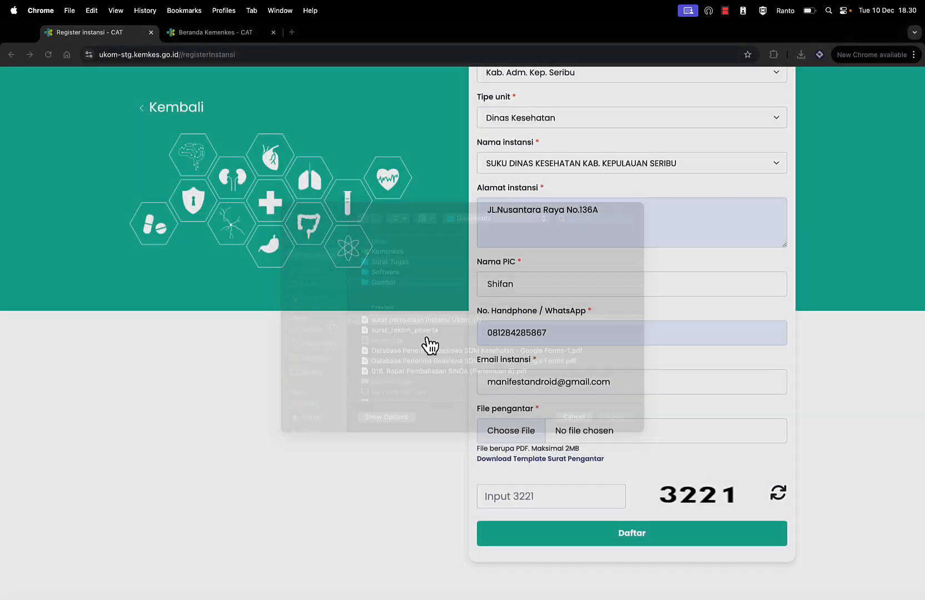
Step: Enter captcha 3221 and submit the institution registration with Daftar
left_click(512, 496)
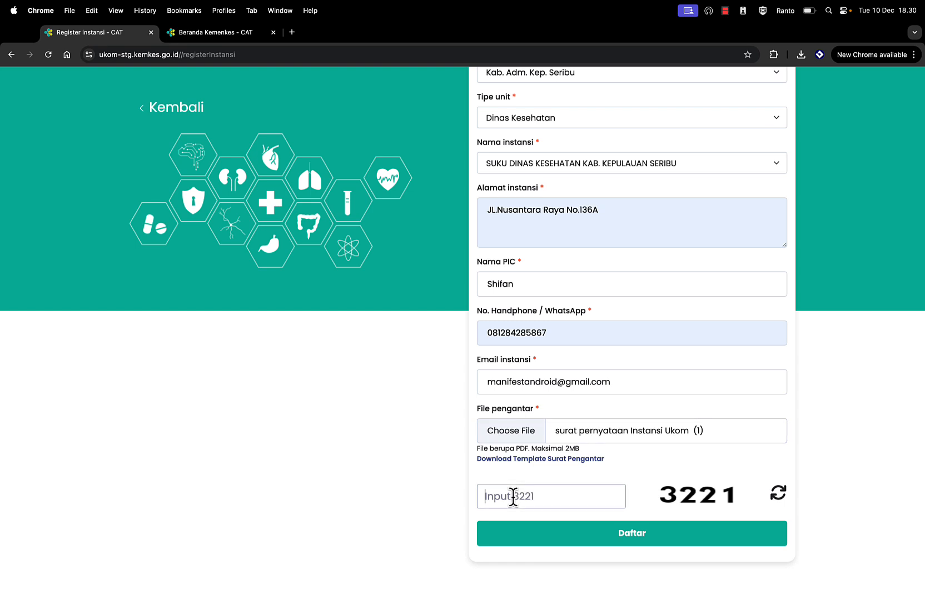
type("3221")
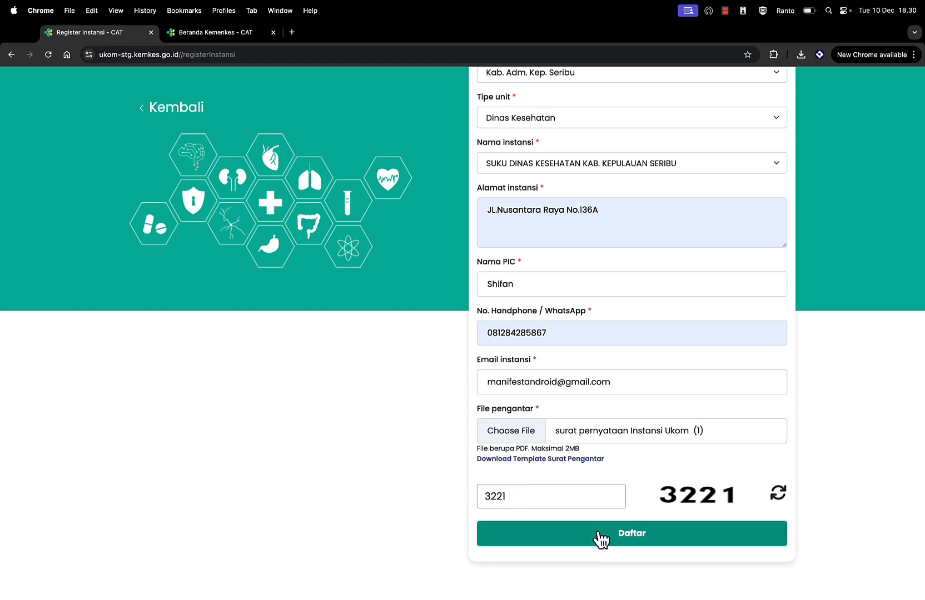
left_click(597, 533)
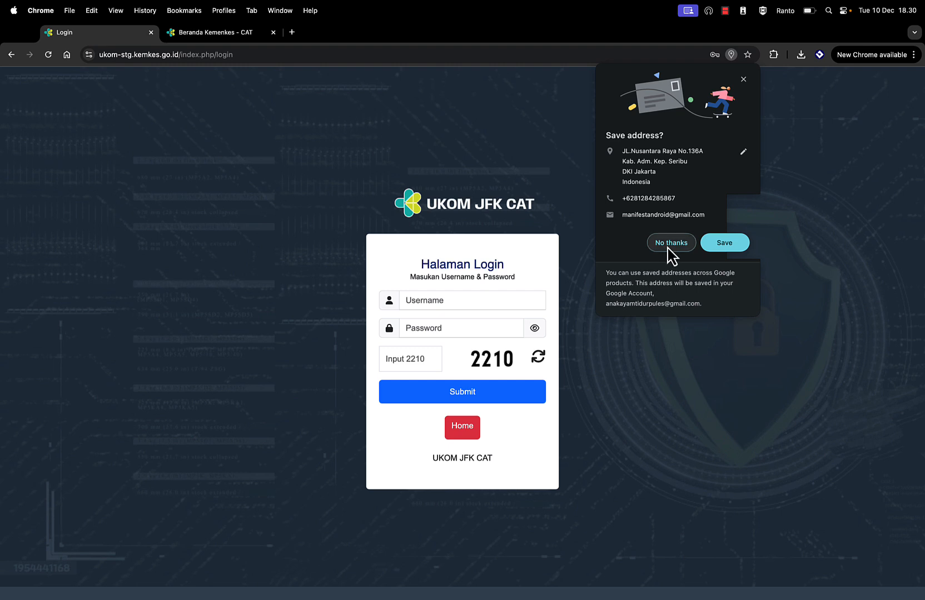
Step: Decline saving the address and return to the Kemenkes CAT home page
left_click(671, 243)
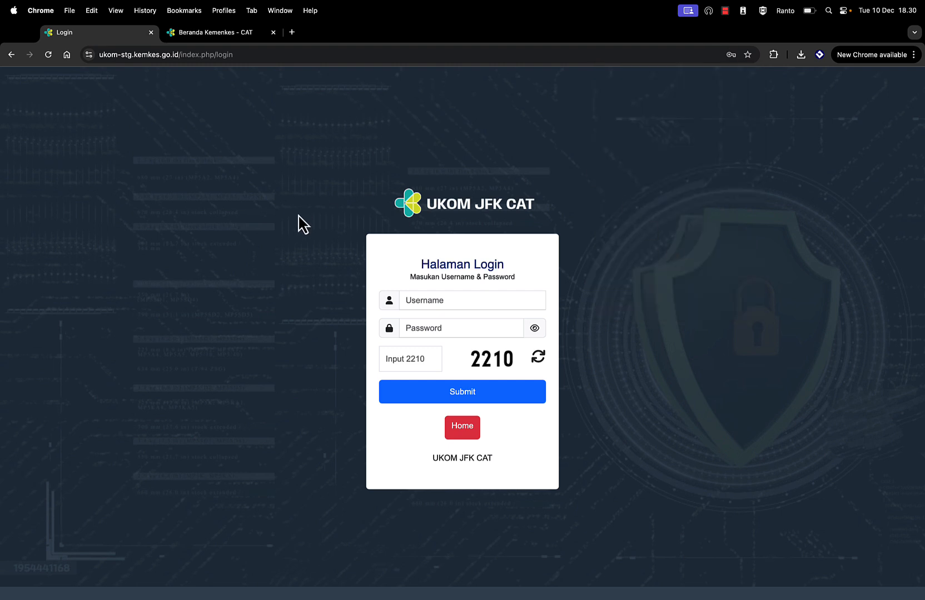
left_click(462, 429)
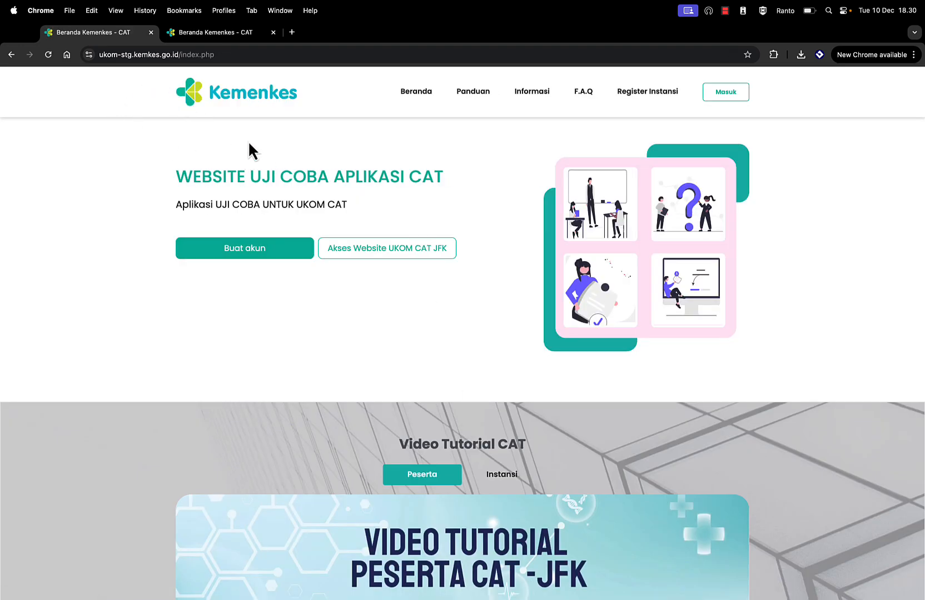
Step: In a new tab, open the Pendaftaran Akun Instansi email in Gmail and highlight its login details
left_click(291, 33)
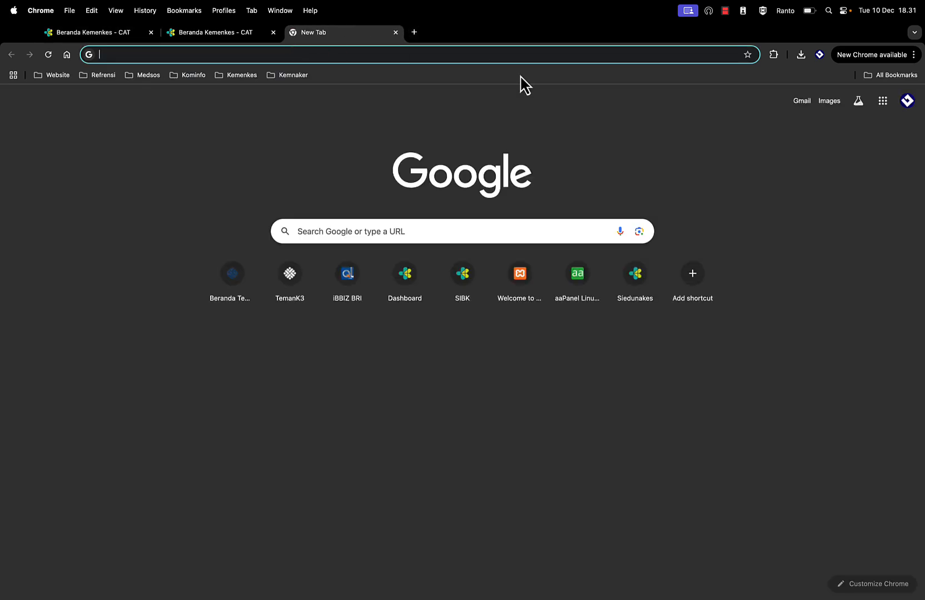
left_click(802, 102)
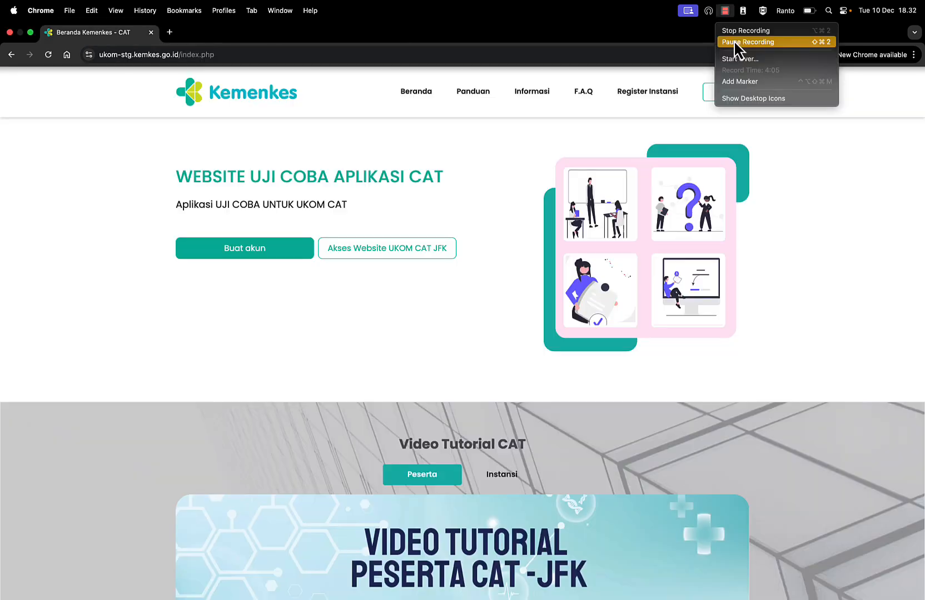
left_click(737, 50)
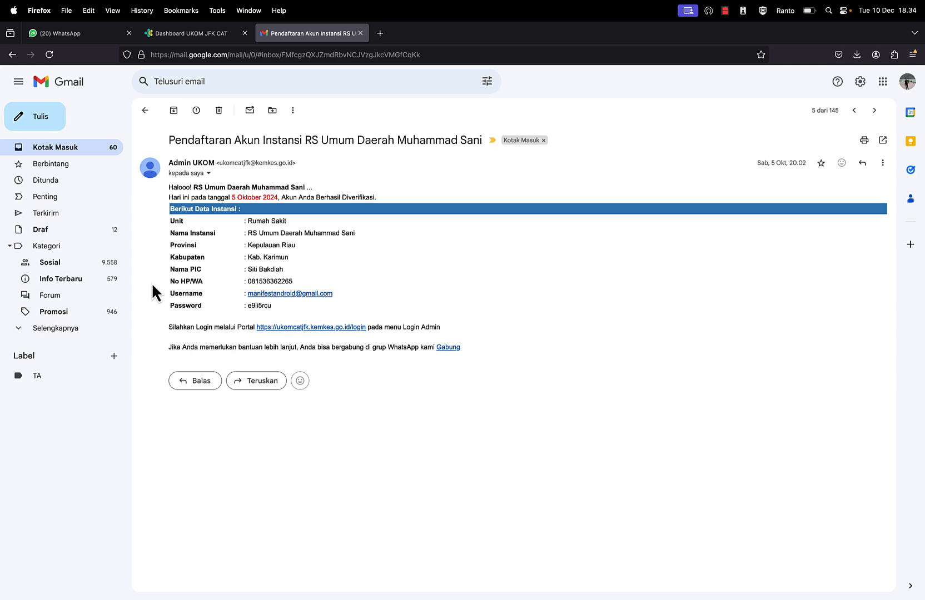
left_click_drag(170, 294, 299, 310)
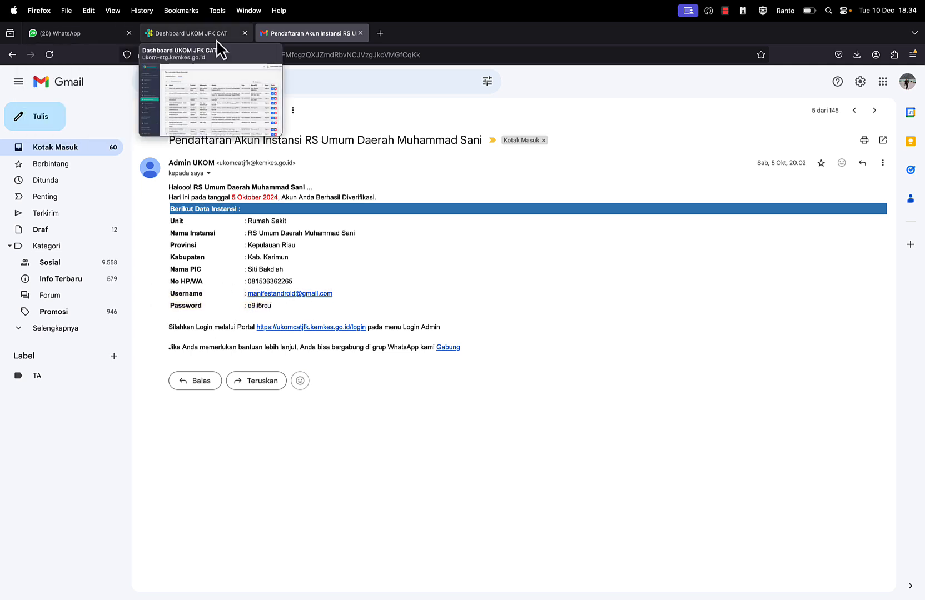
key("ctrl+Up")
Step: Back on the Kemenkes CAT page, scroll to the footer and open Login Admin
left_click(478, 65)
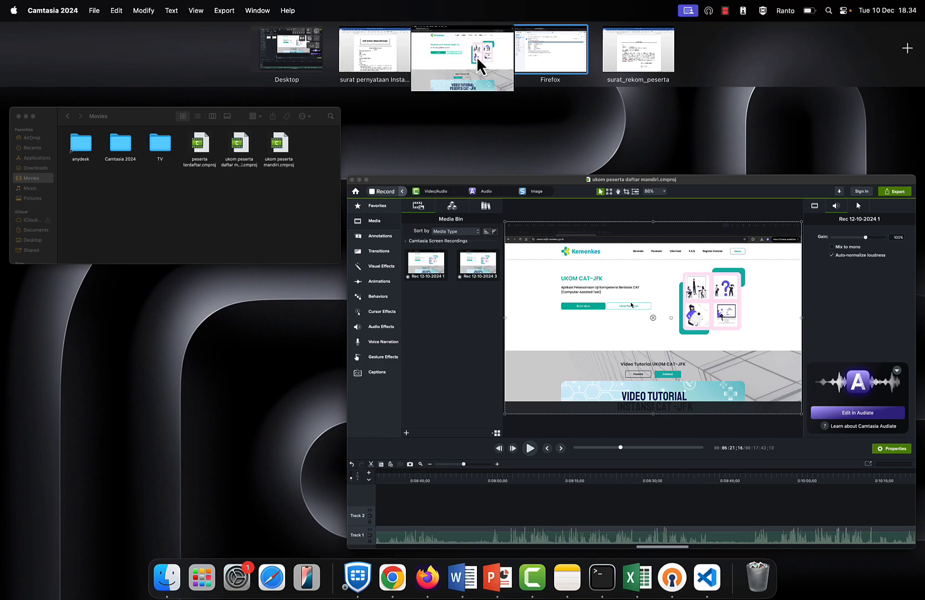
left_click(224, 55)
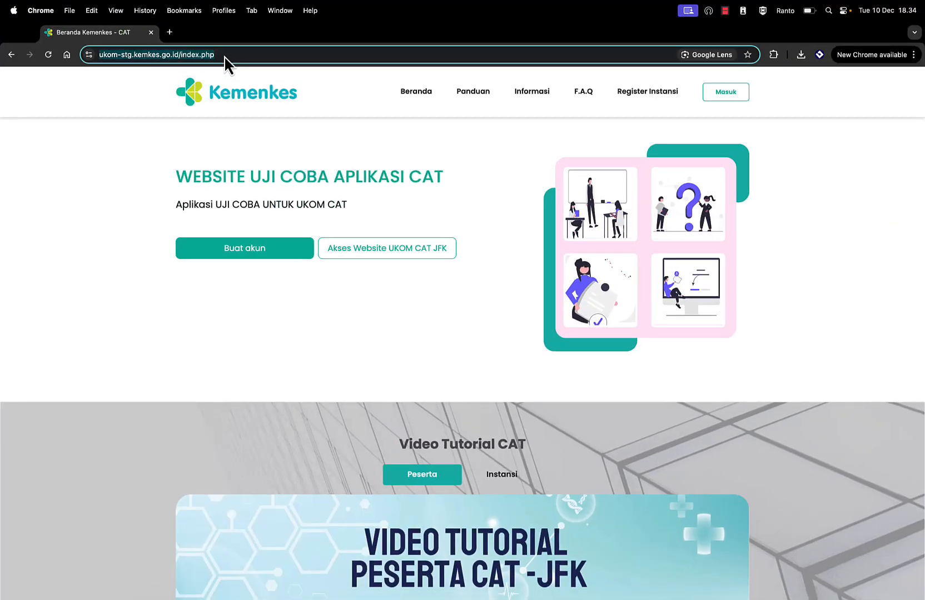
scroll(531, 409, "down", 10)
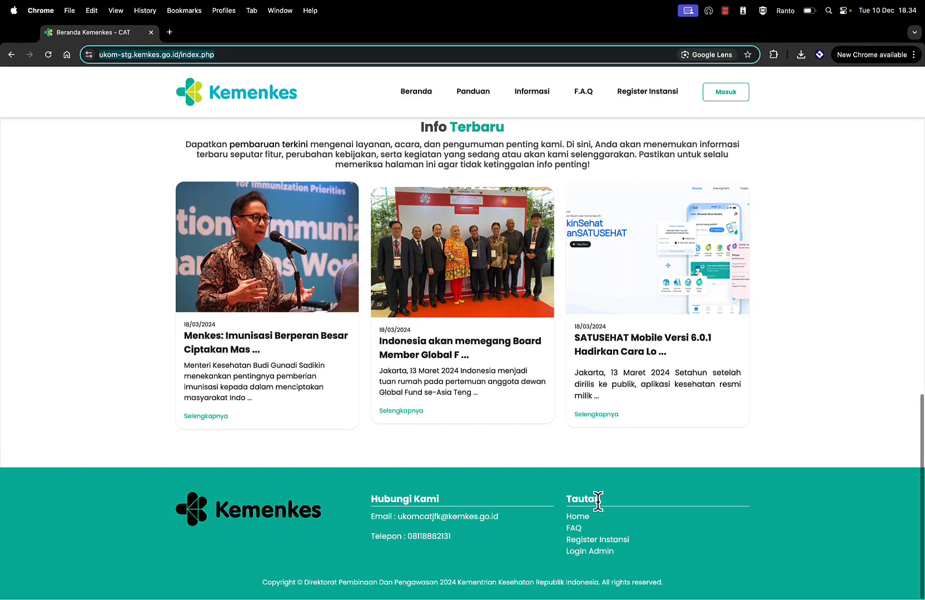
left_click(586, 556)
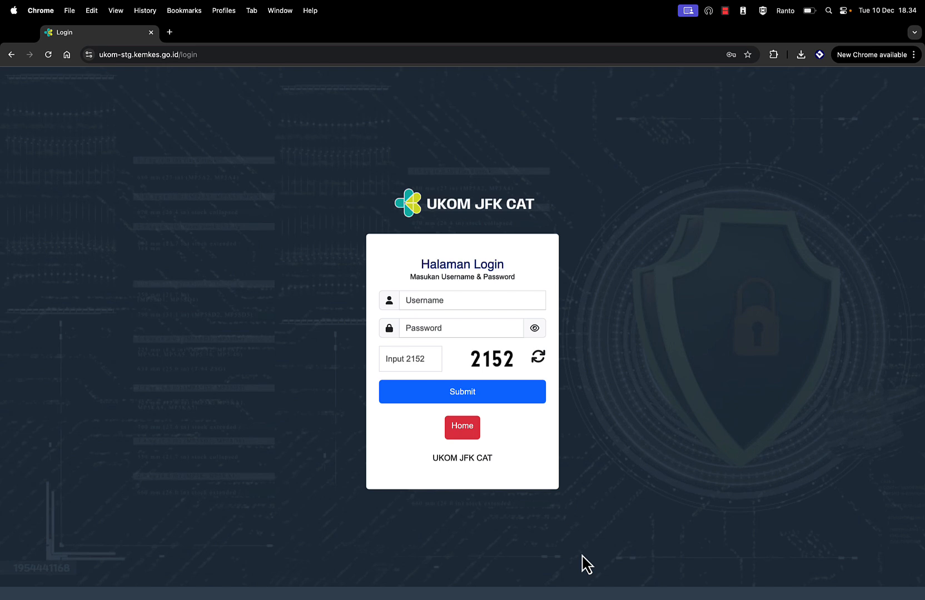
Step: Log in with the autofilled, edited username, re-entered password and captcha 2152
left_click(425, 302)
type("man")
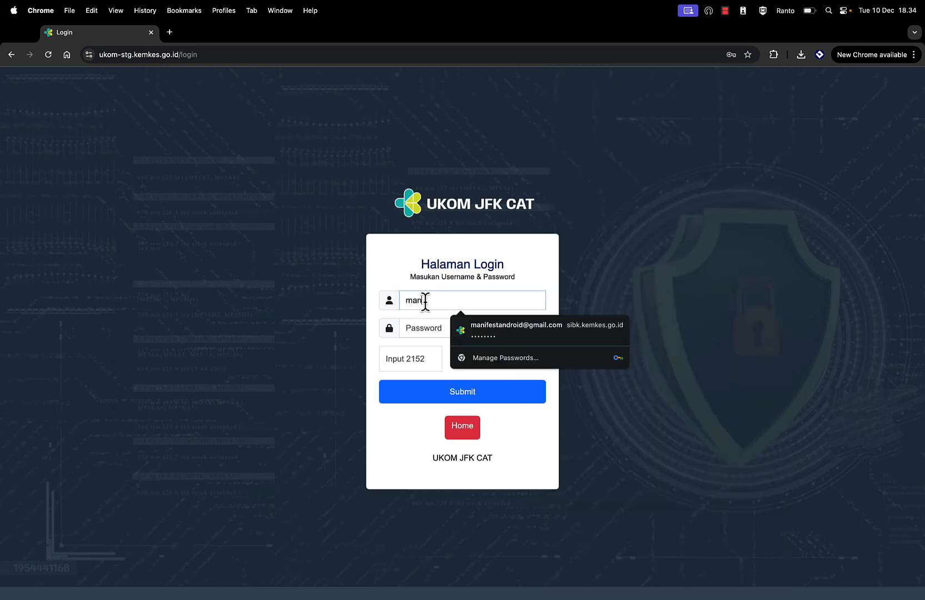
left_click(500, 333)
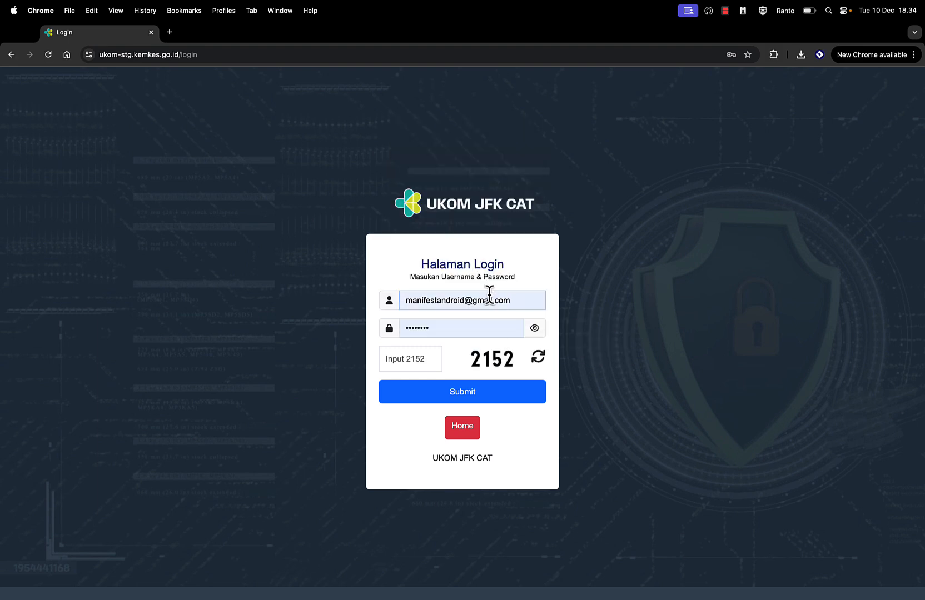
left_click(463, 300)
type("1")
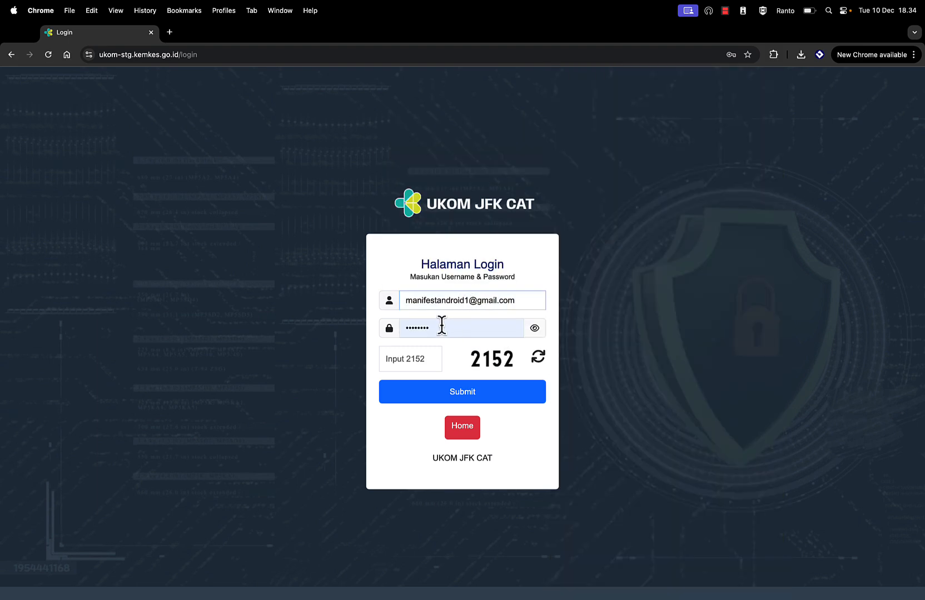
left_click(443, 328)
key("BackSpace")
key("BackSpace")
key("BackSpace")
key("BackSpace")
key("BackSpace")
key("BackSpace")
key("BackSpace")
key("BackSpace")
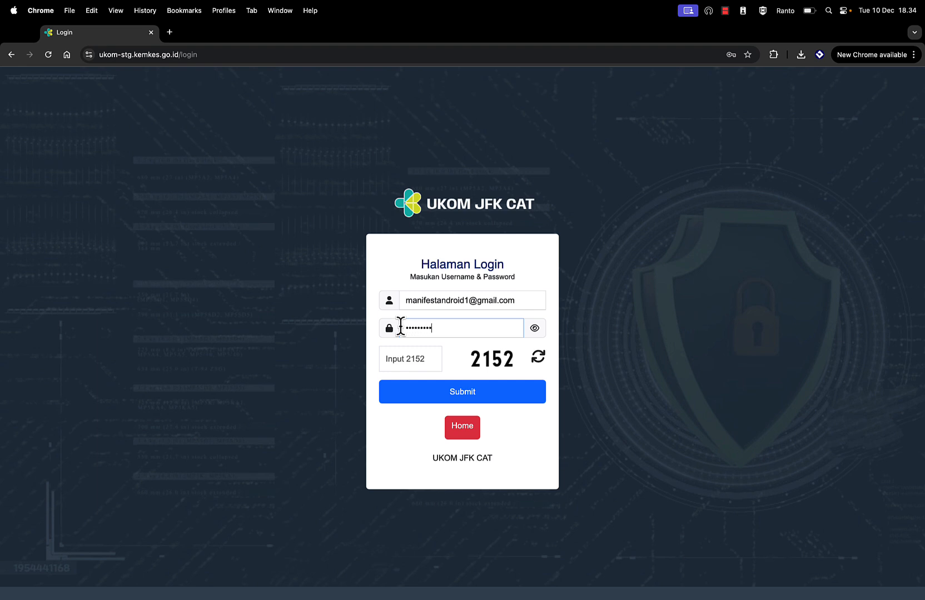
left_click(400, 366)
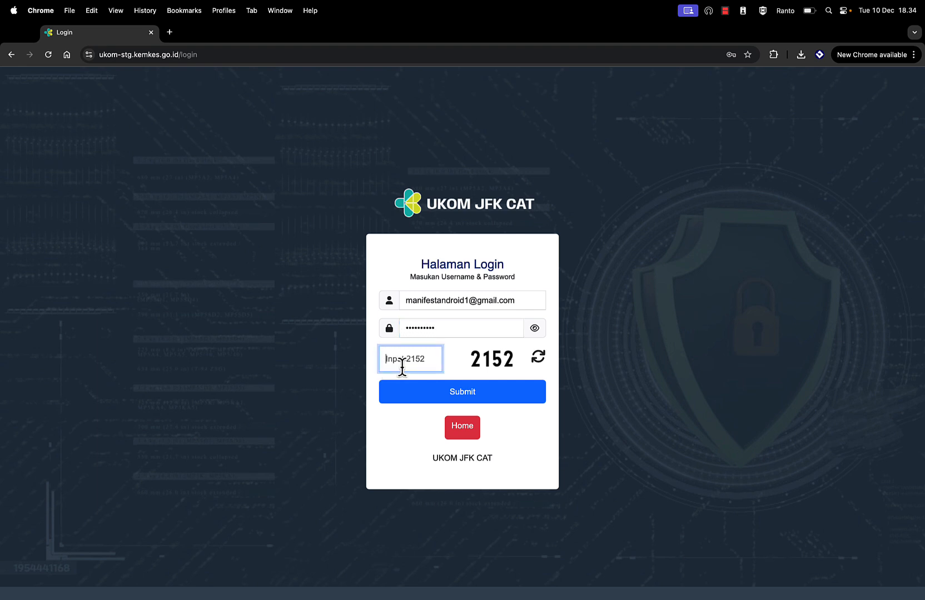
type("2152")
left_click(453, 393)
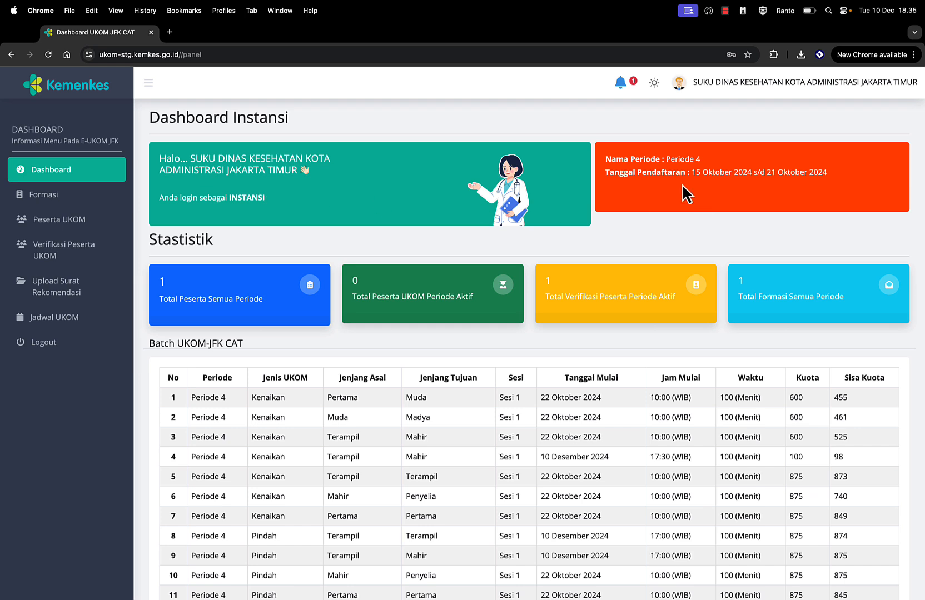
Step: Highlight the current period dates and the total formation count, then go to the Formasi page
left_click_drag(612, 160, 723, 180)
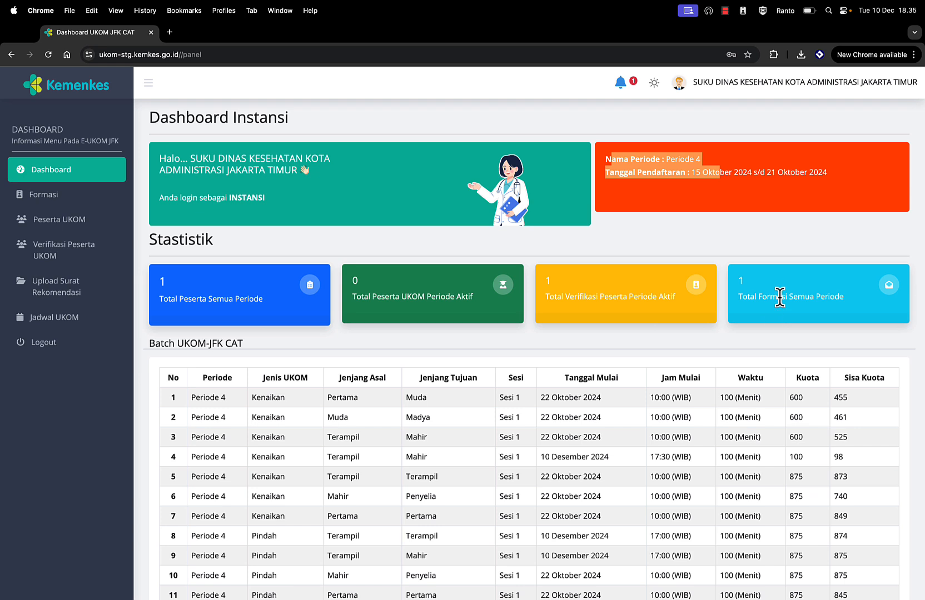
left_click_drag(748, 297, 835, 297)
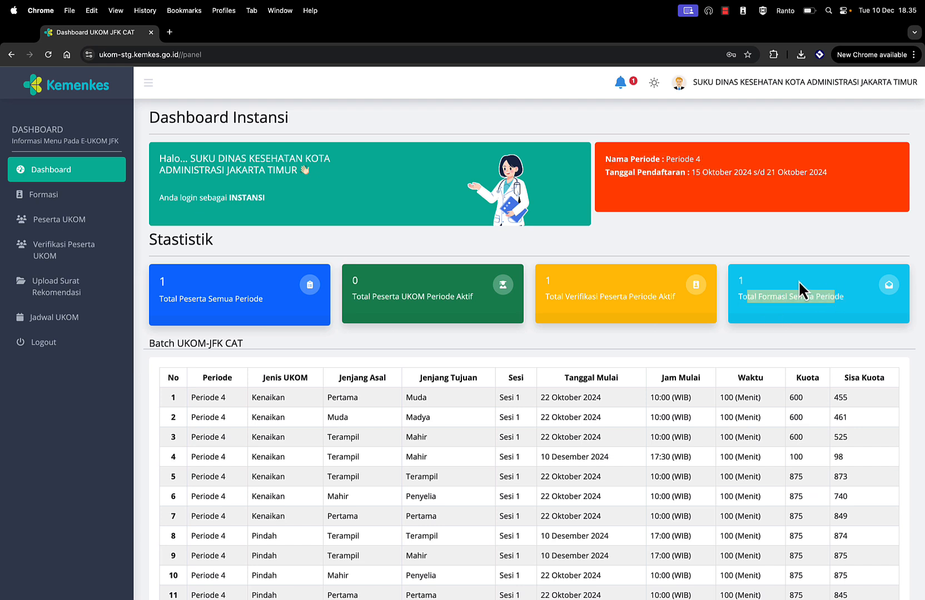
left_click(48, 201)
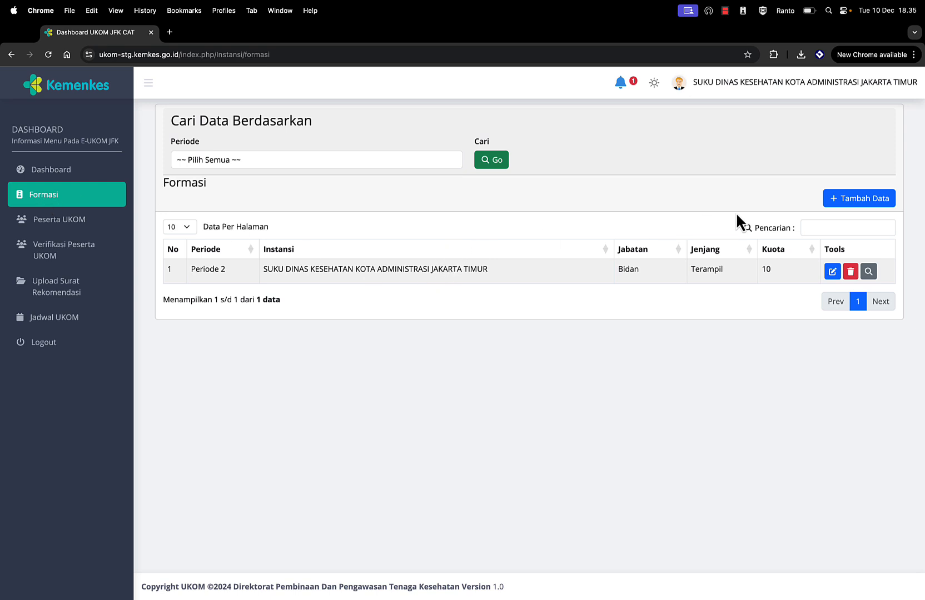
Step: Start a new formation entry with Periode 4, Administrator Kesehatan and the Muda level
left_click(863, 203)
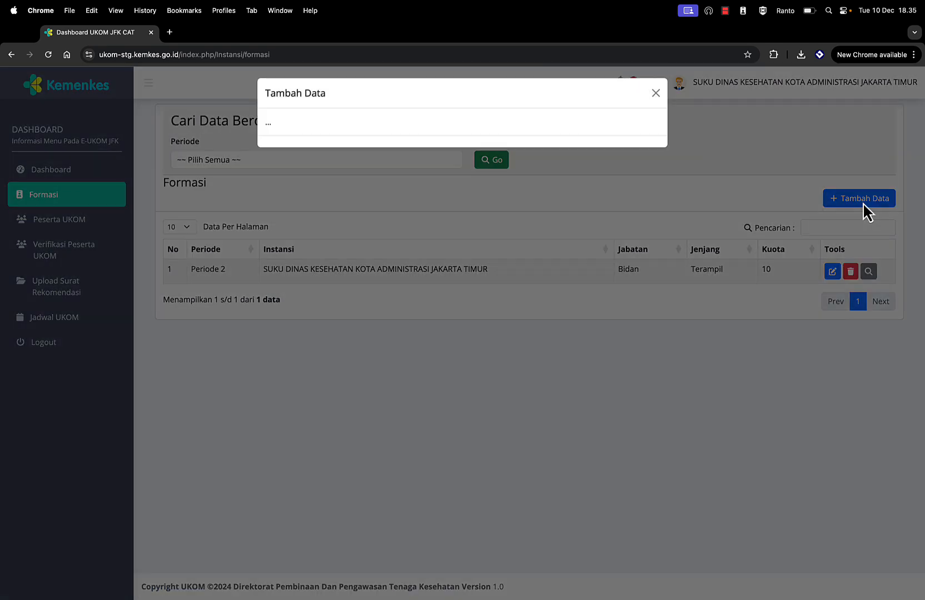
left_click(410, 128)
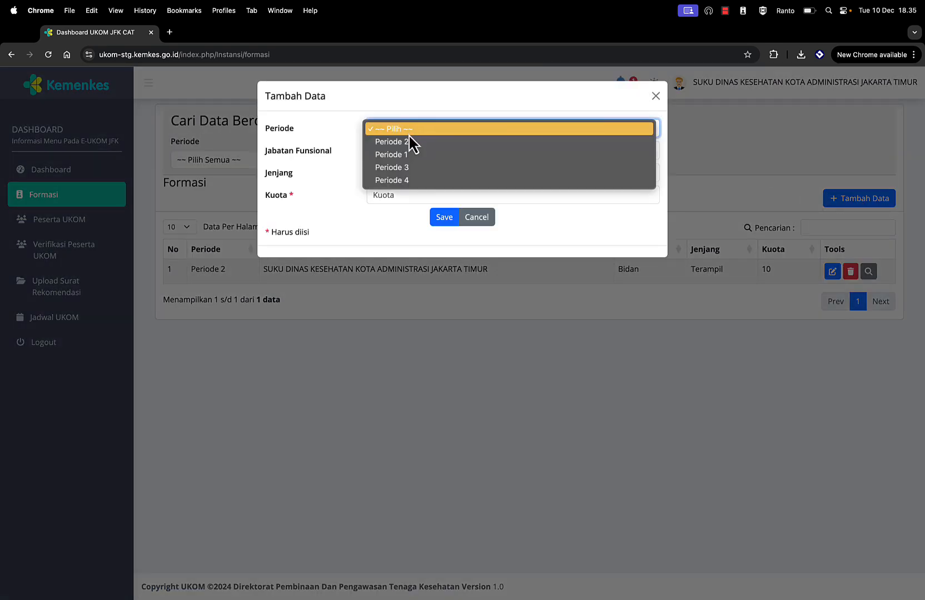
left_click(408, 179)
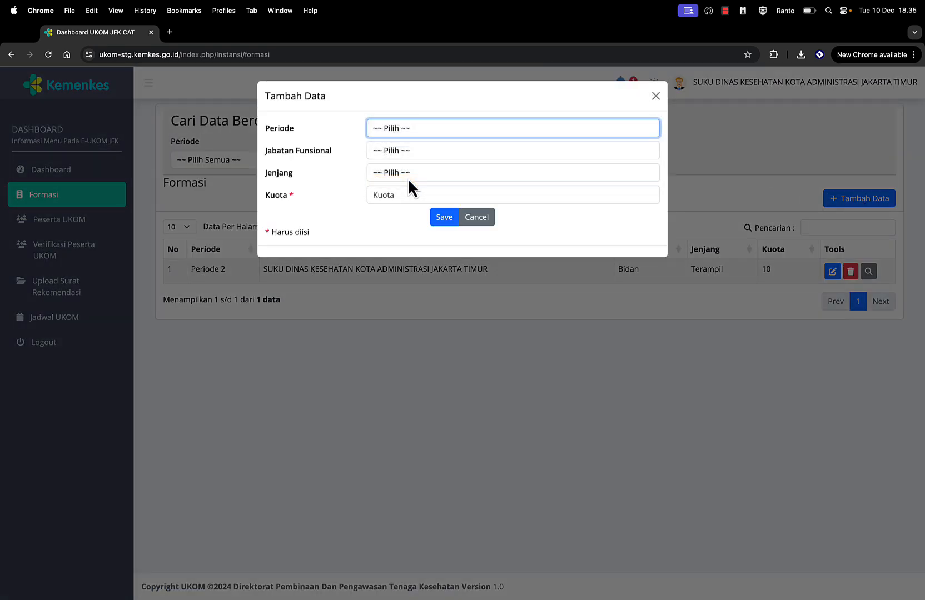
left_click(409, 151)
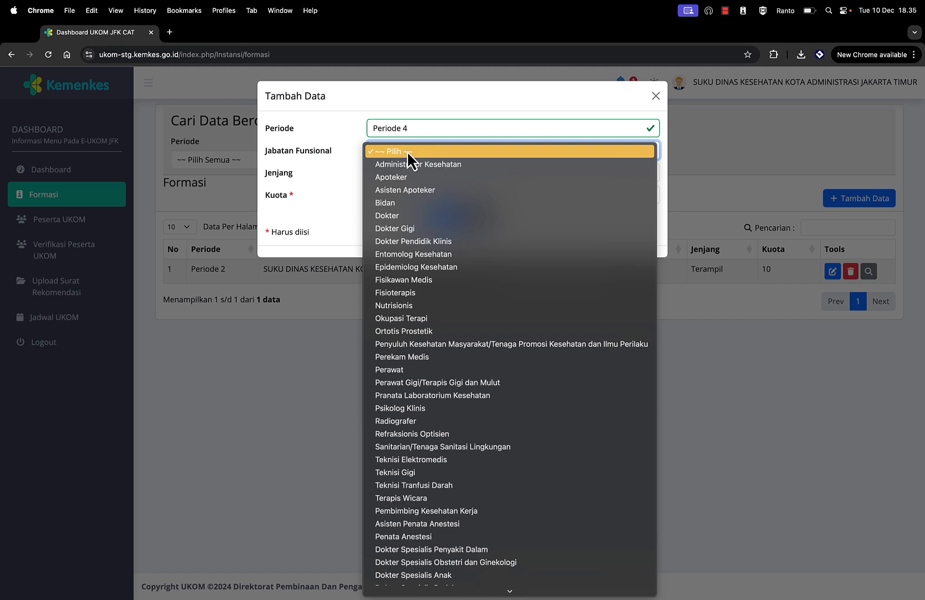
left_click(411, 166)
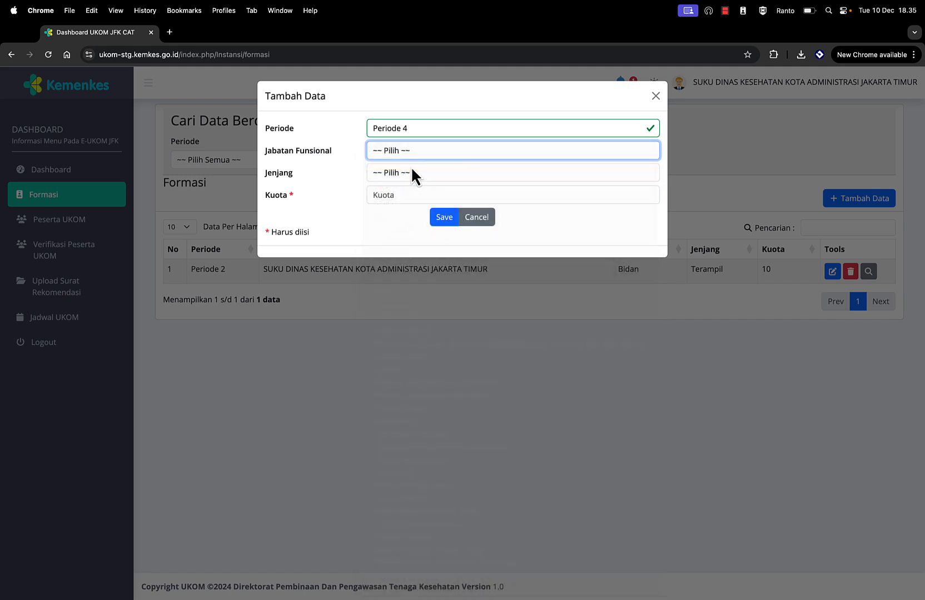
left_click(401, 173)
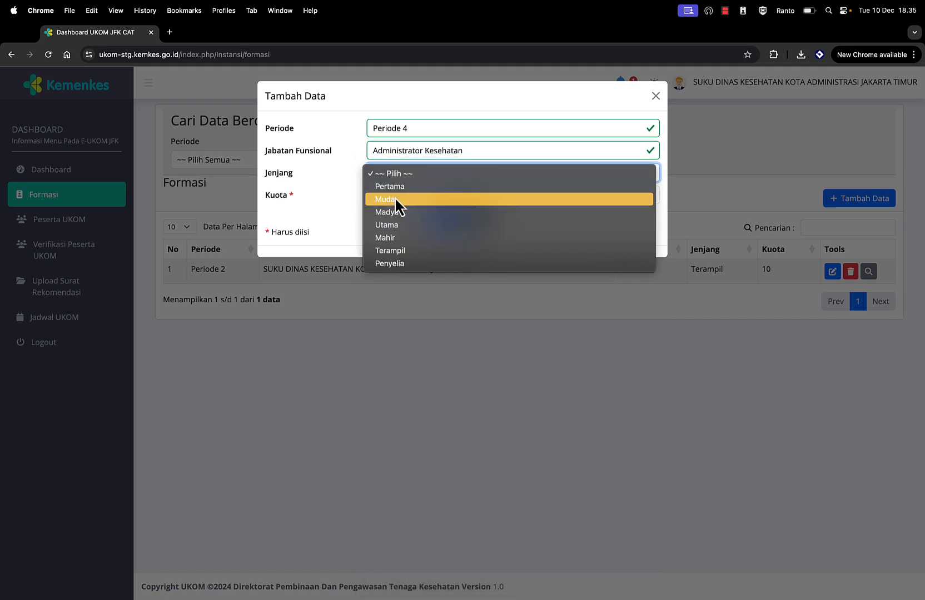
left_click(395, 198)
Step: Abandon the formation entry unsaved and go to the Peserta UKOM participant list
left_click(379, 197)
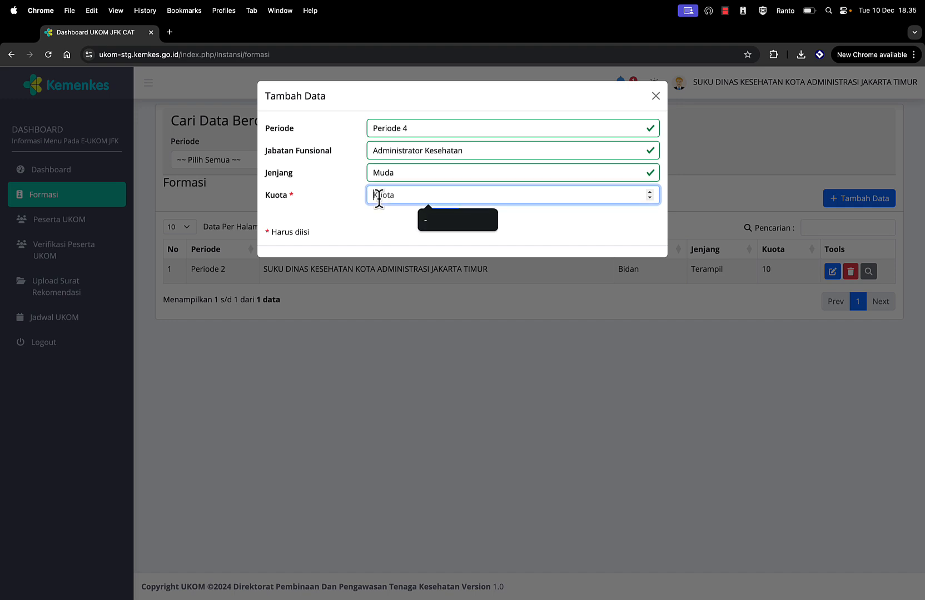
left_click(336, 207)
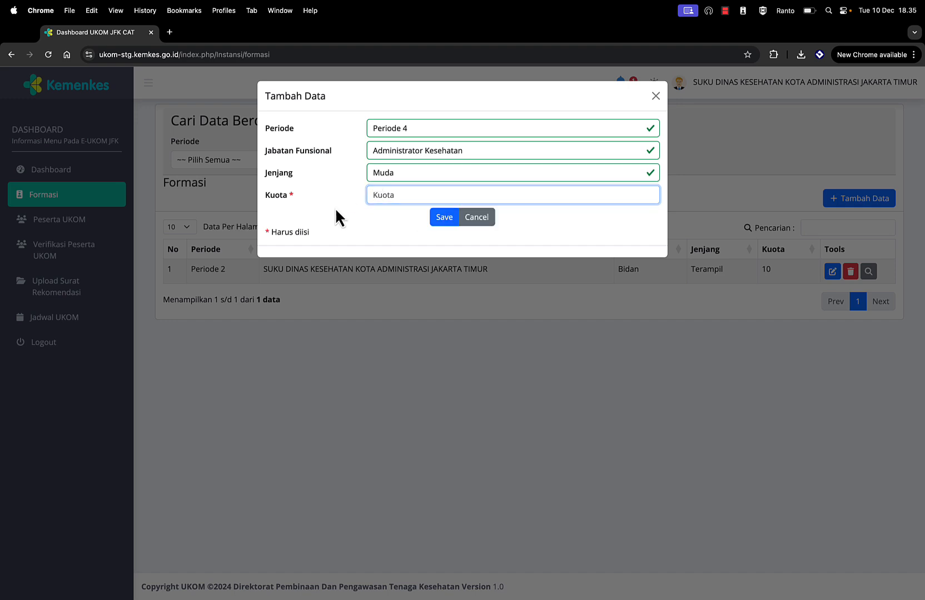
left_click(473, 219)
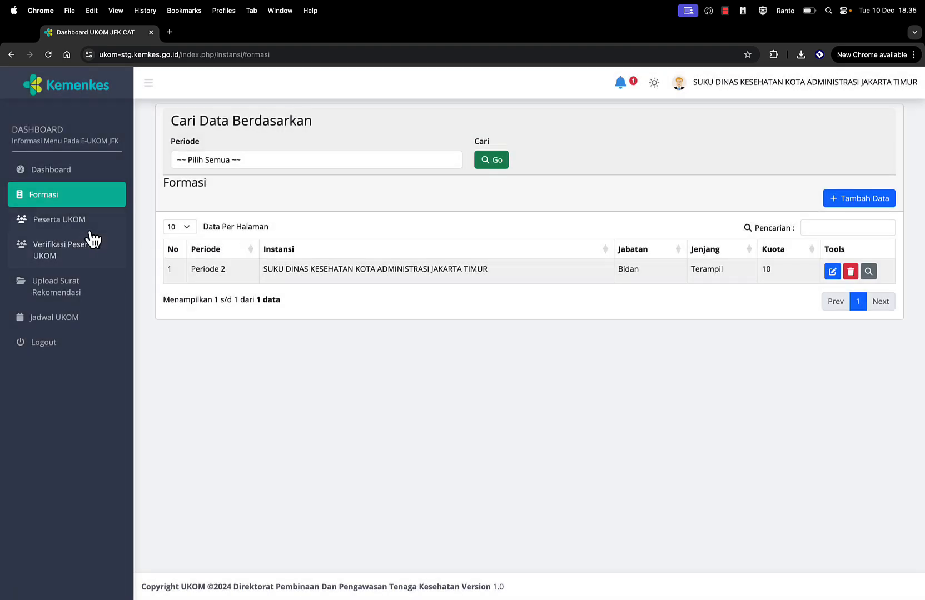
left_click(71, 223)
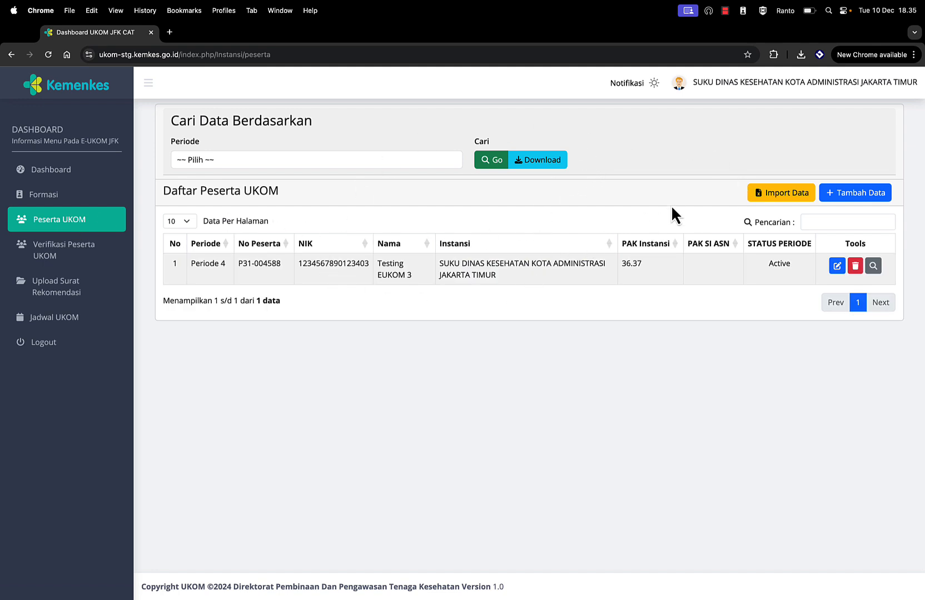
Step: Download the import template peserta (1).xlsx from Import Data and open it in Excel
left_click(785, 195)
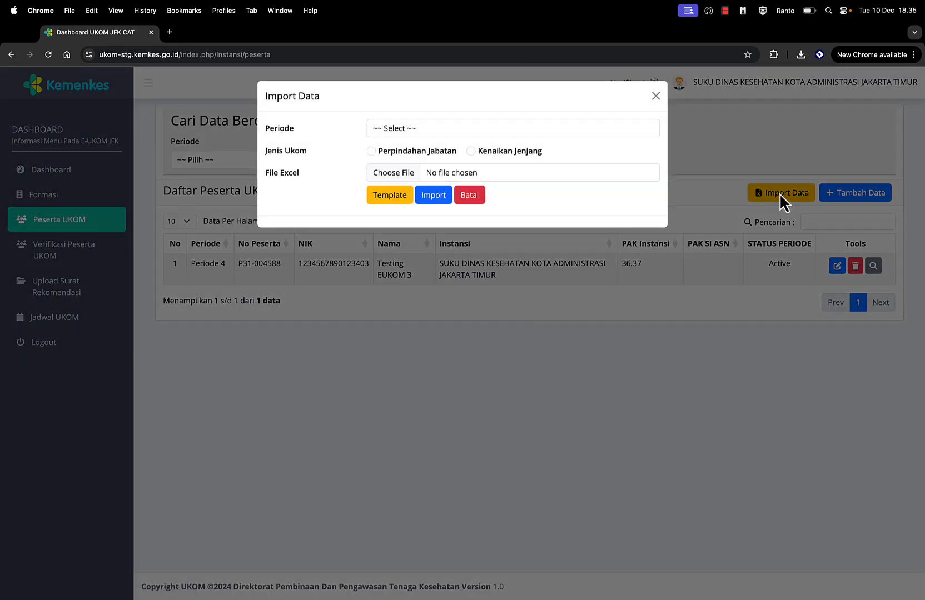
left_click(383, 198)
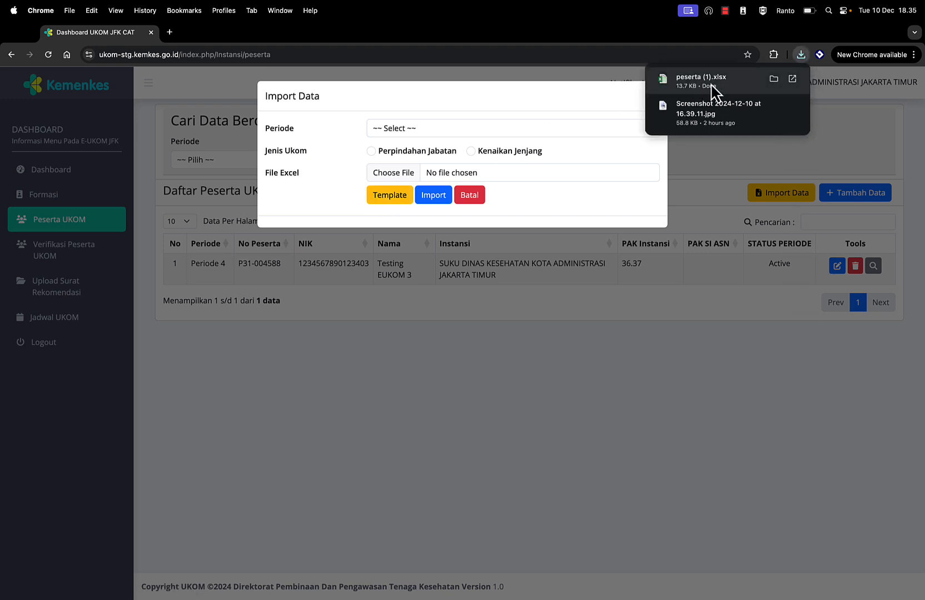
left_click(710, 83)
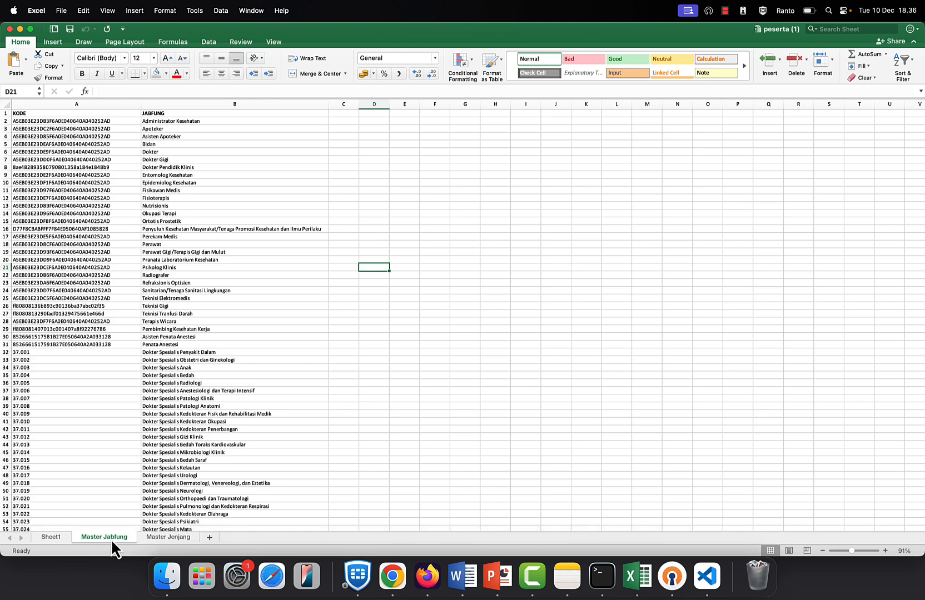
left_click(163, 538)
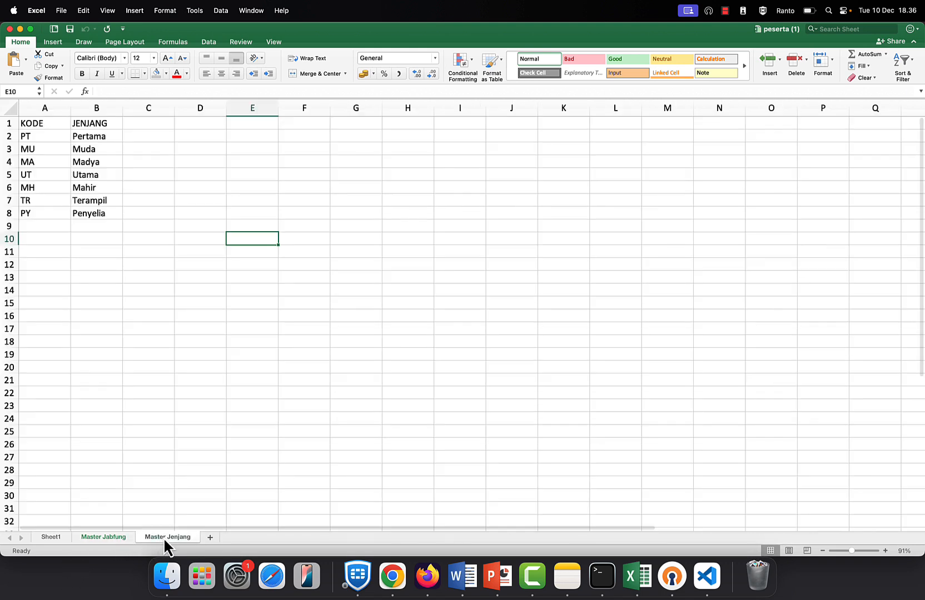
left_click(26, 136)
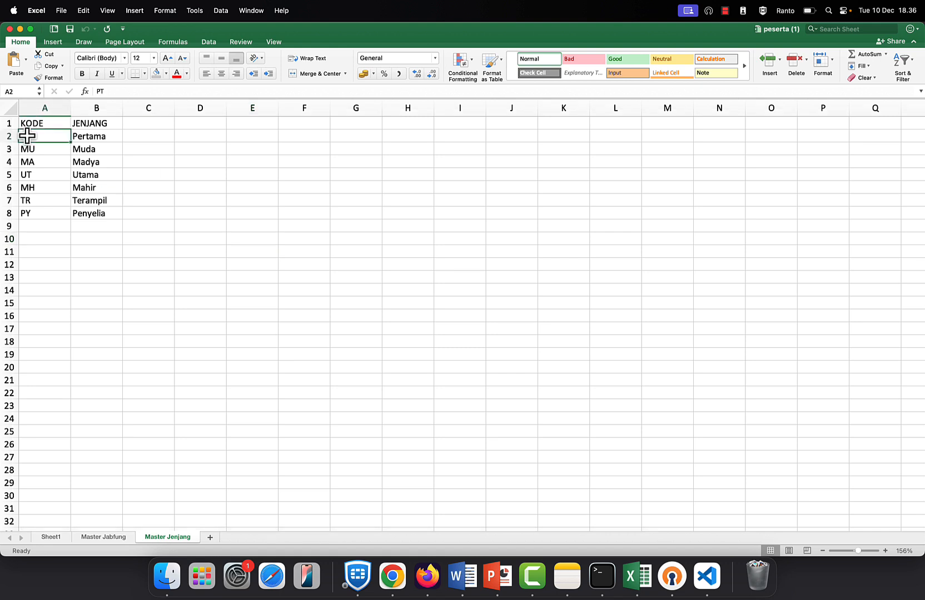
left_click(31, 149)
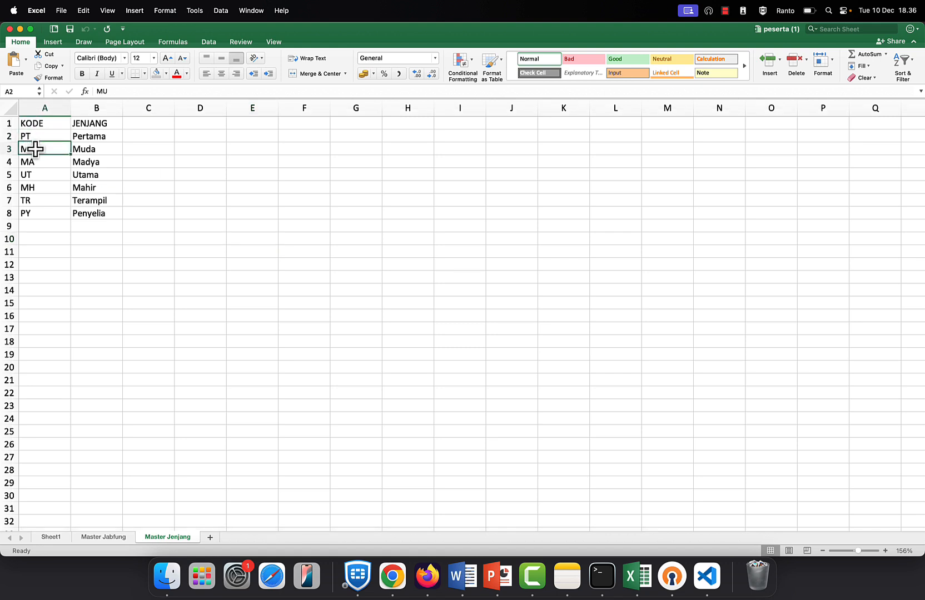
left_click(50, 537)
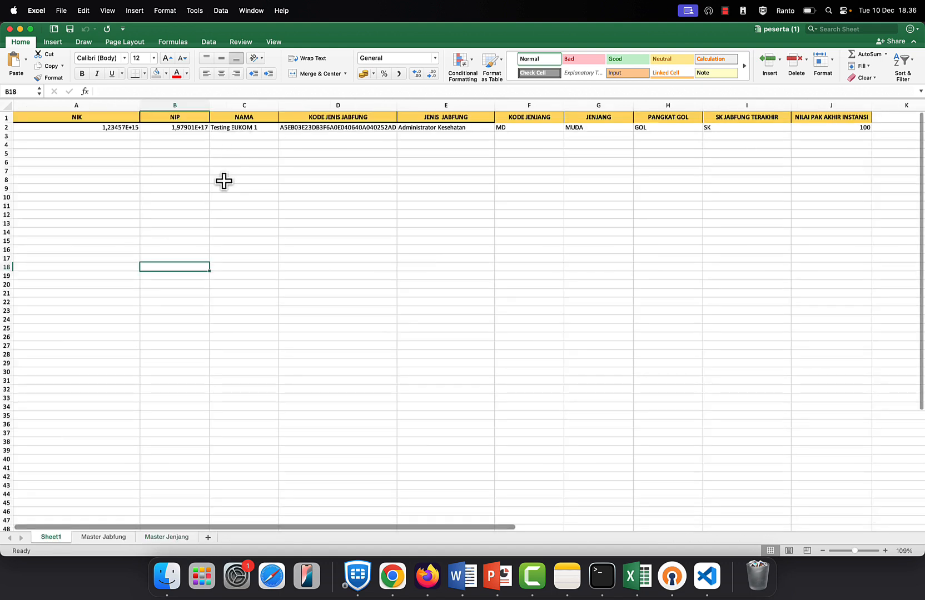
left_click(105, 129)
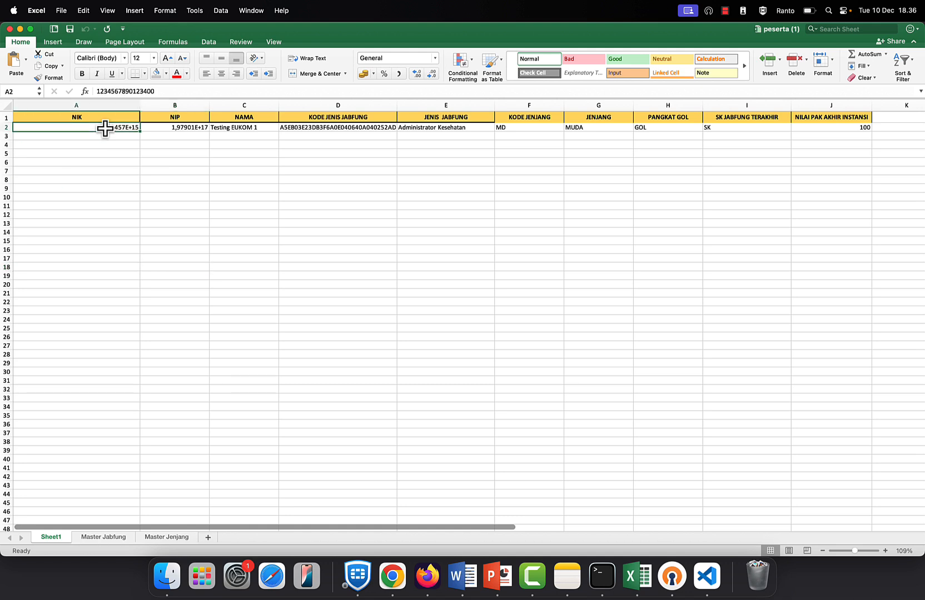
left_click(189, 128)
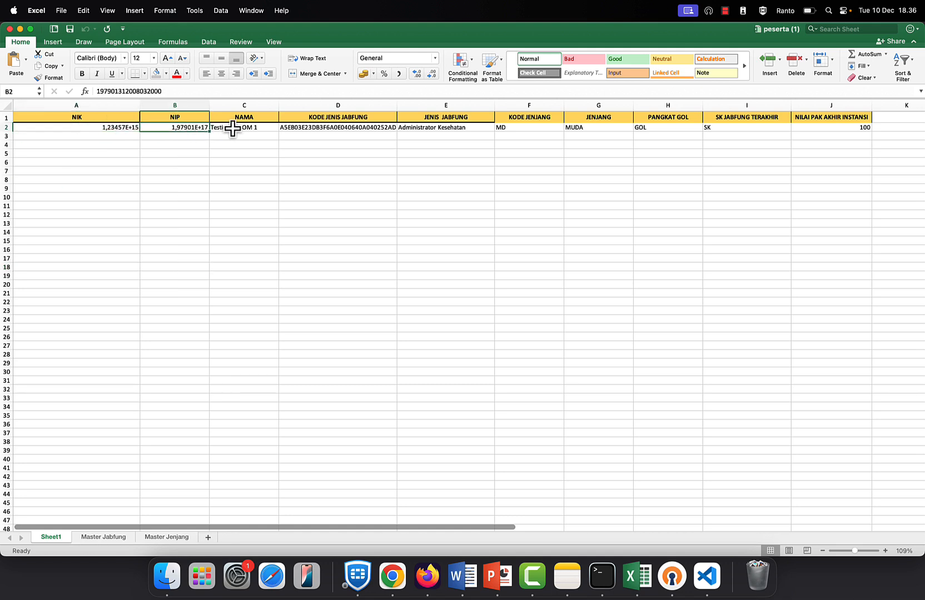
left_click(327, 128)
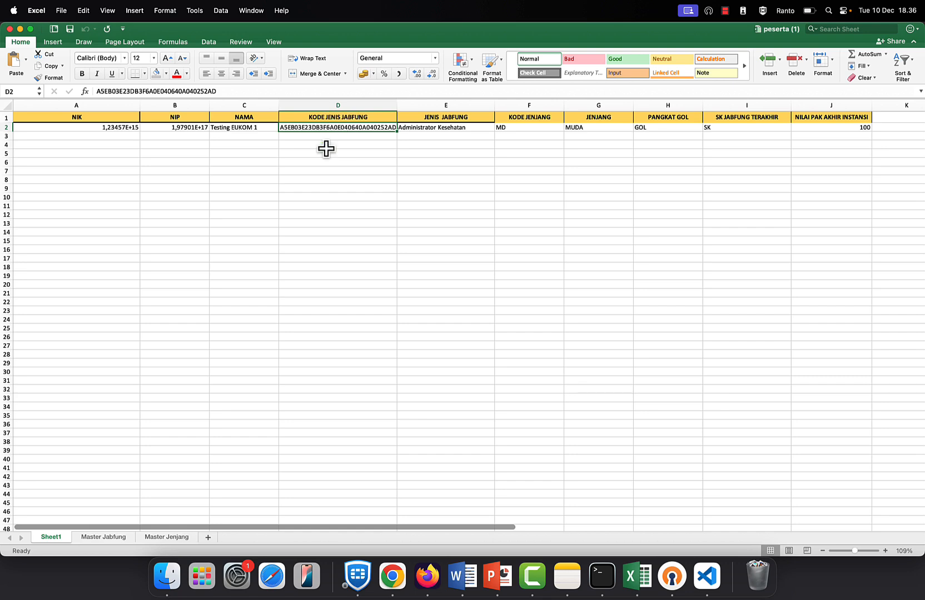
left_click(112, 537)
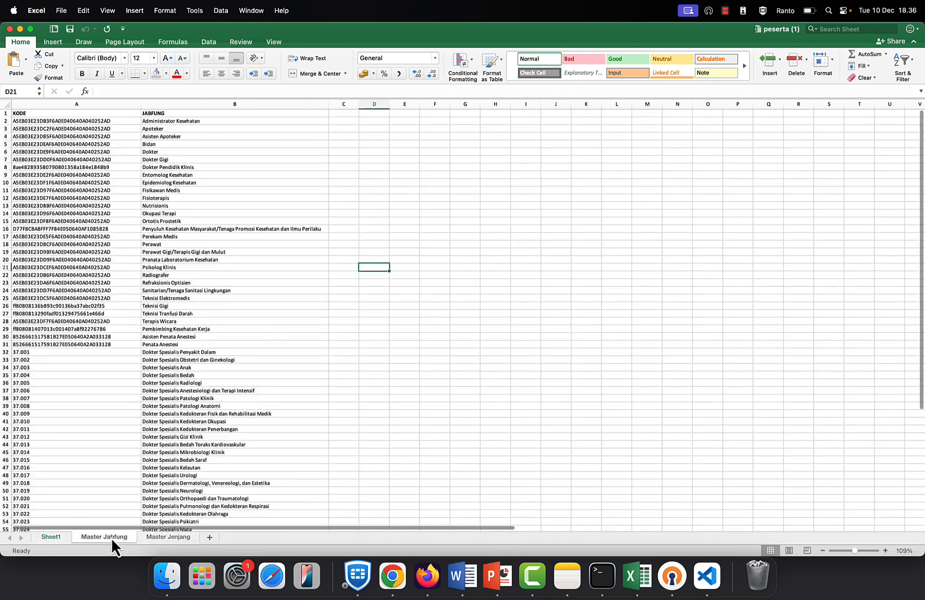
left_click(28, 306)
scroll(53, 350, "down", 5)
left_click(58, 334)
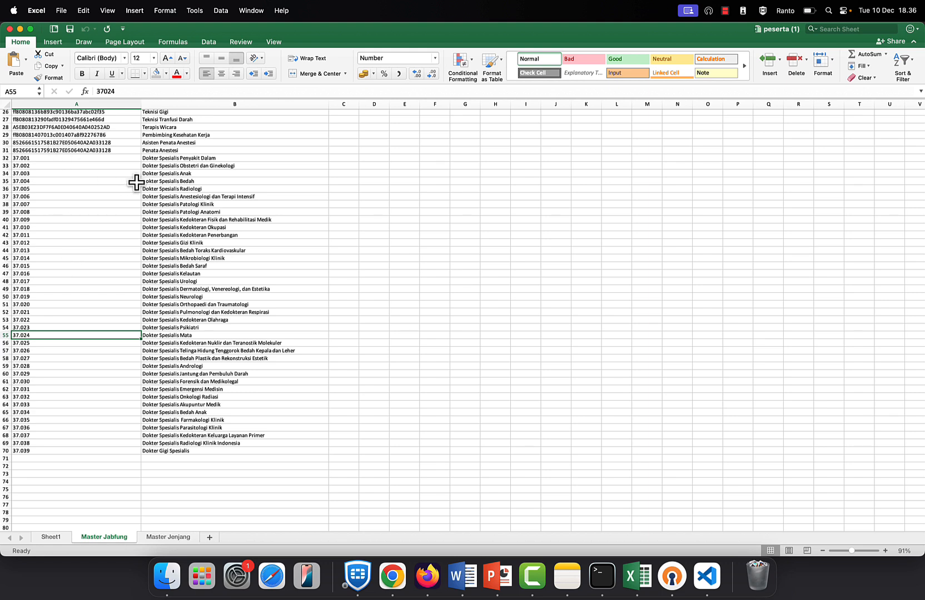
left_click(26, 159)
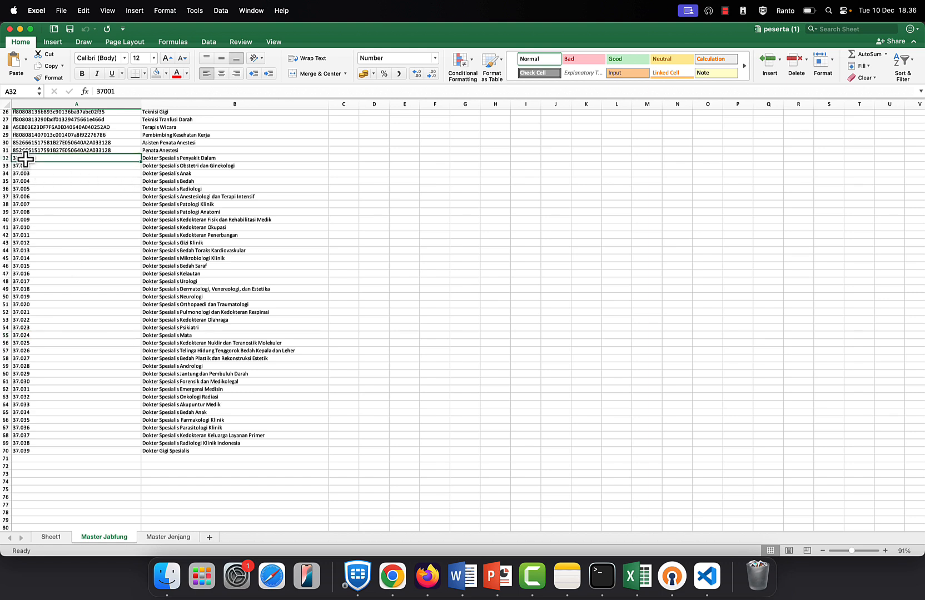
left_click(55, 538)
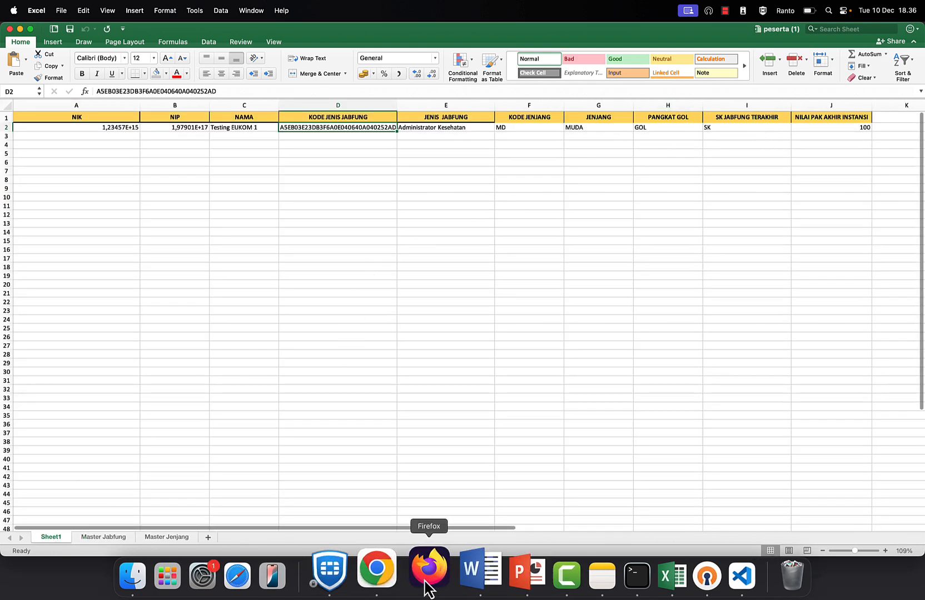
Step: Fill the import form with Periode 4, Kenaikan Jenjang, Pertama Ke Muda and peserta (1).xlsx, then import
left_click(392, 584)
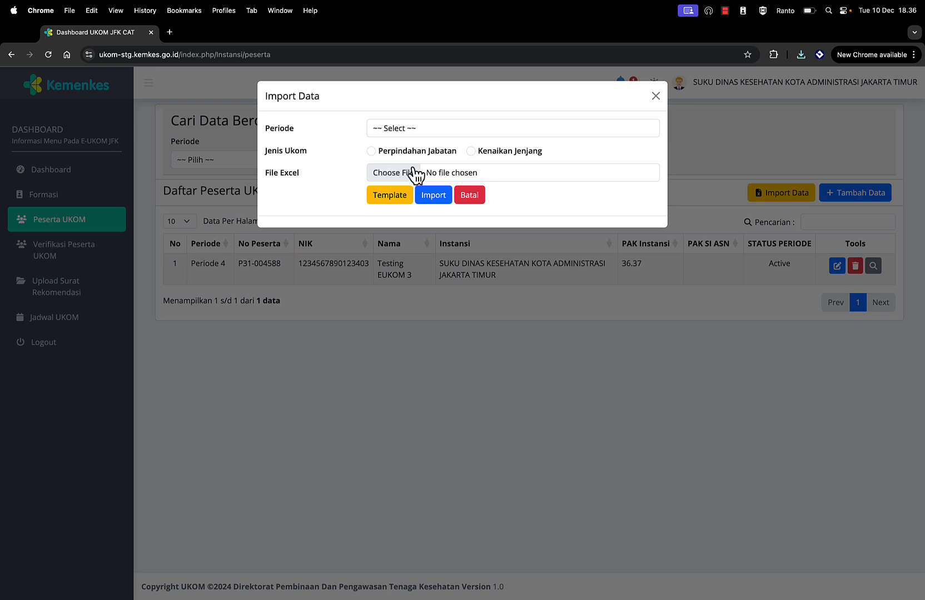
left_click(389, 132)
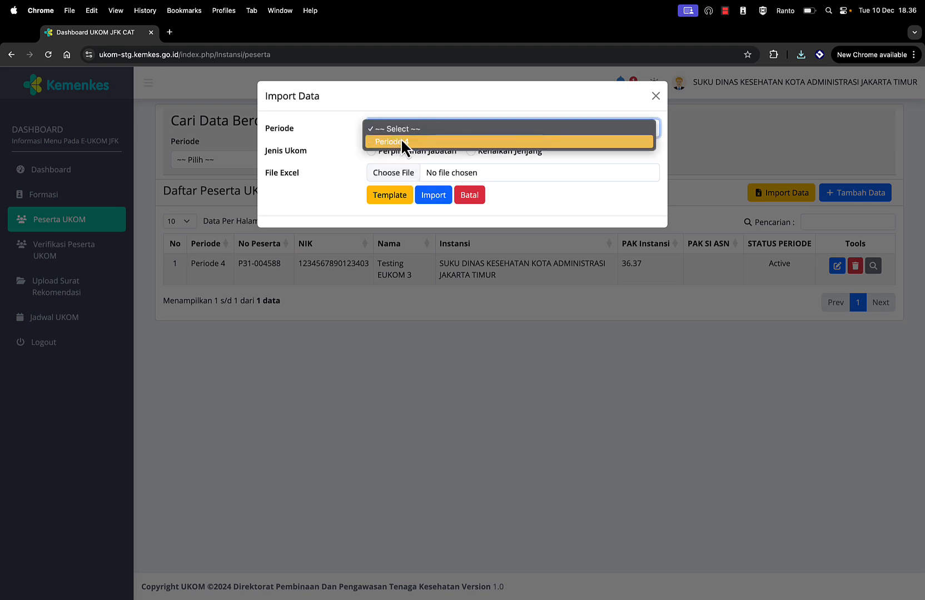
left_click(401, 141)
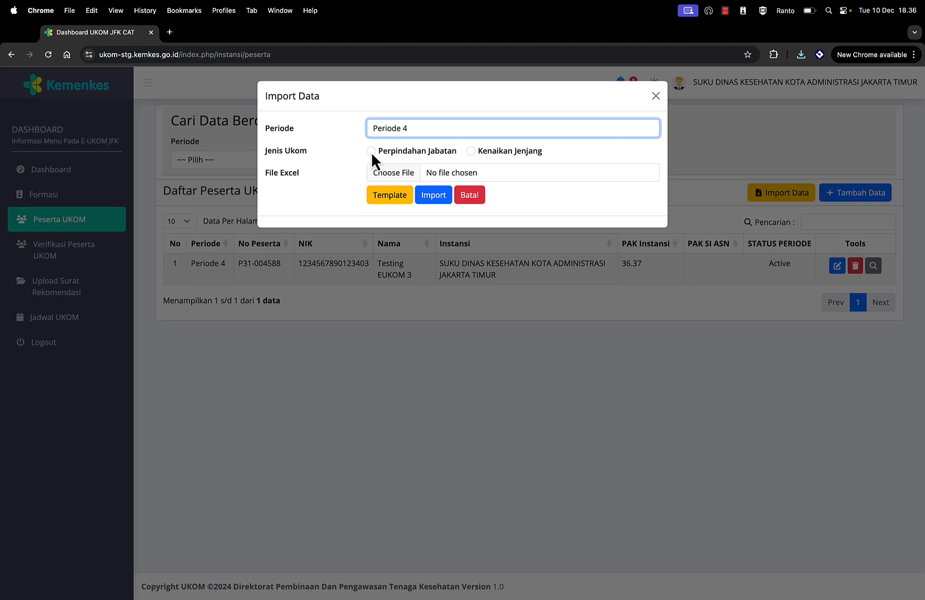
left_click(470, 151)
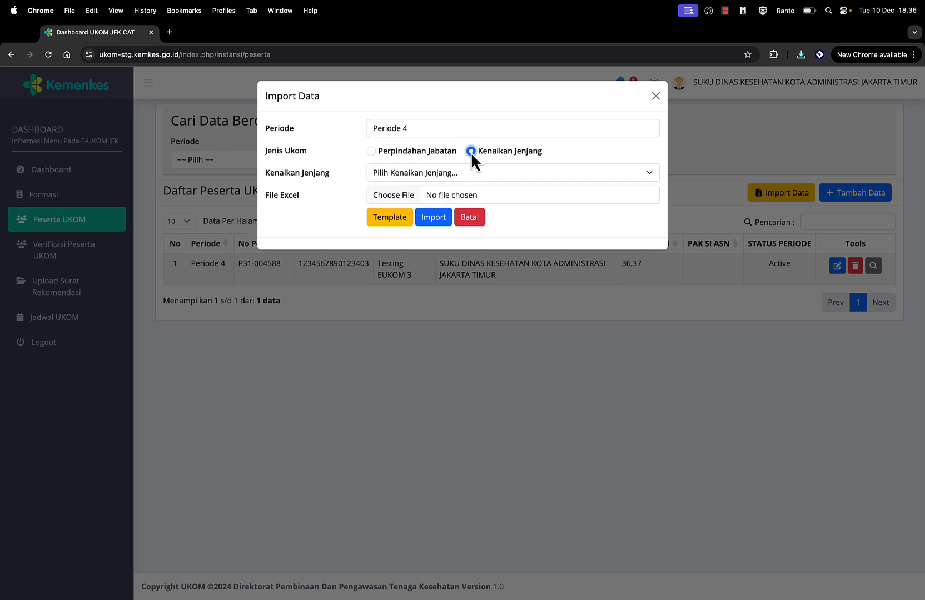
left_click(421, 171)
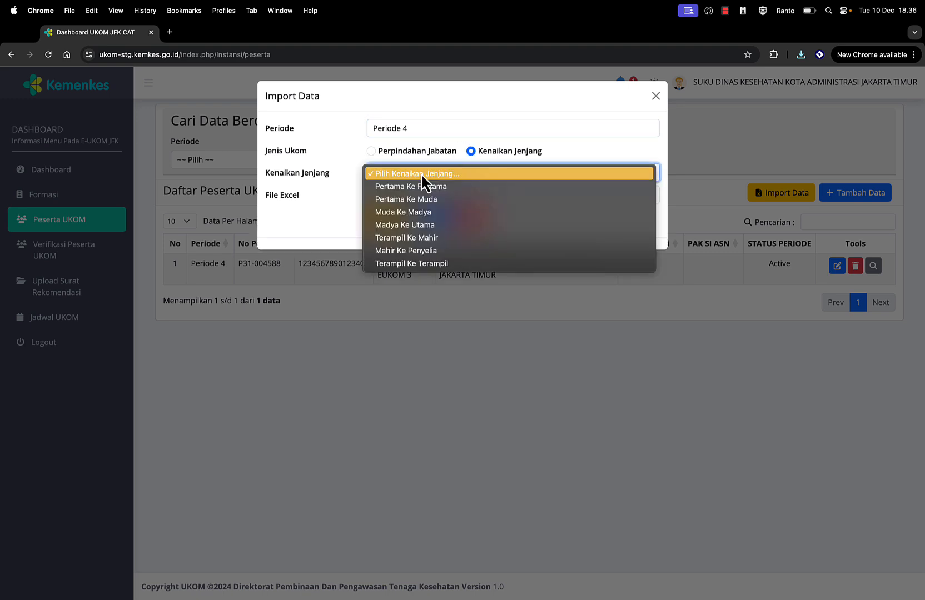
left_click(406, 199)
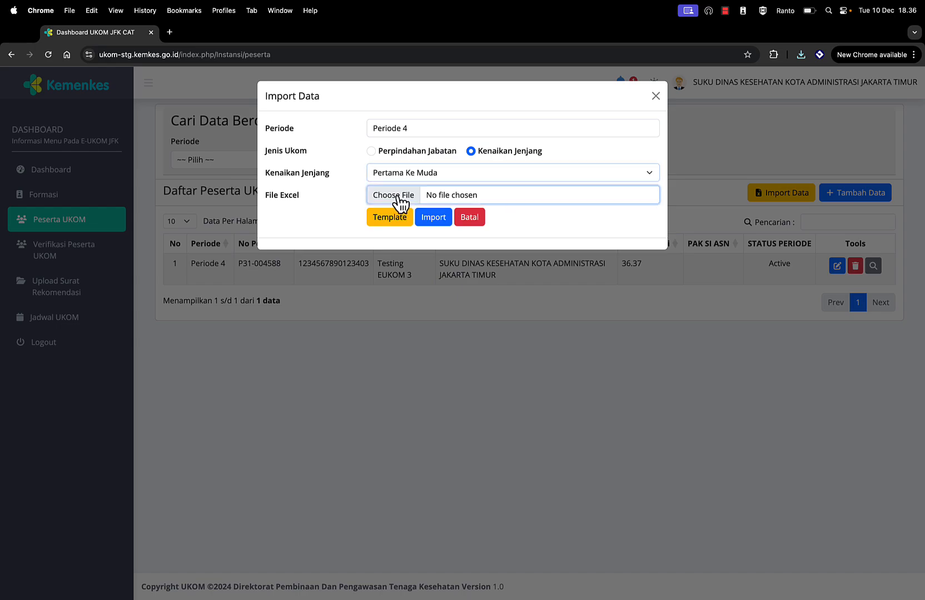
left_click(398, 205)
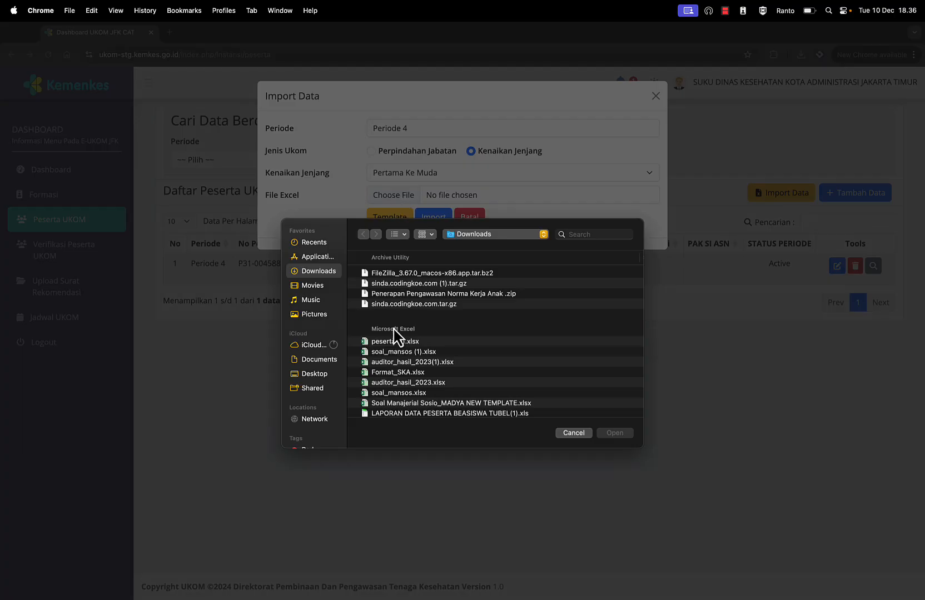
double_click(387, 343)
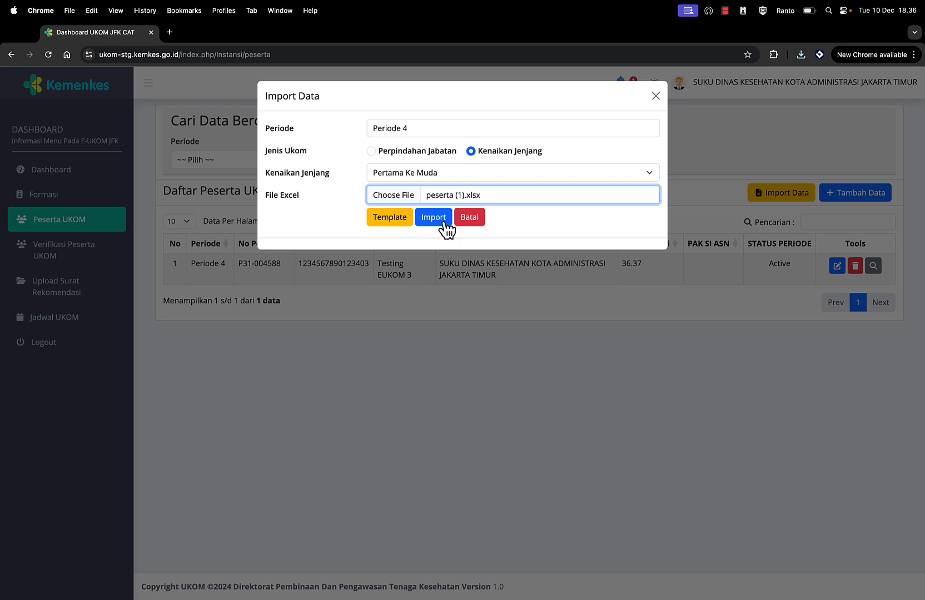
left_click(435, 218)
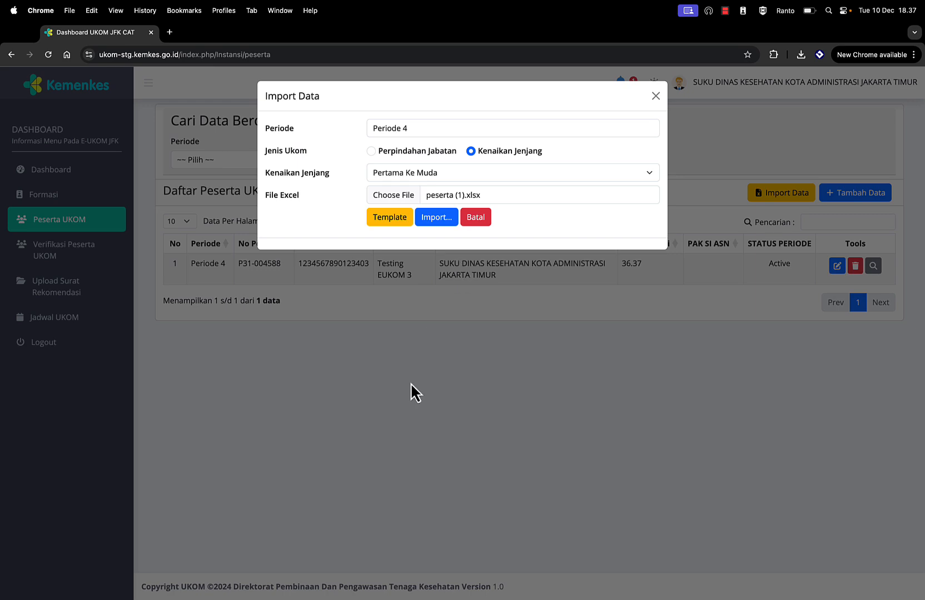
key("ctrl+Up")
Step: Permanently delete the Master Jabfung sheet from the peserta (1) workbook
left_click(298, 389)
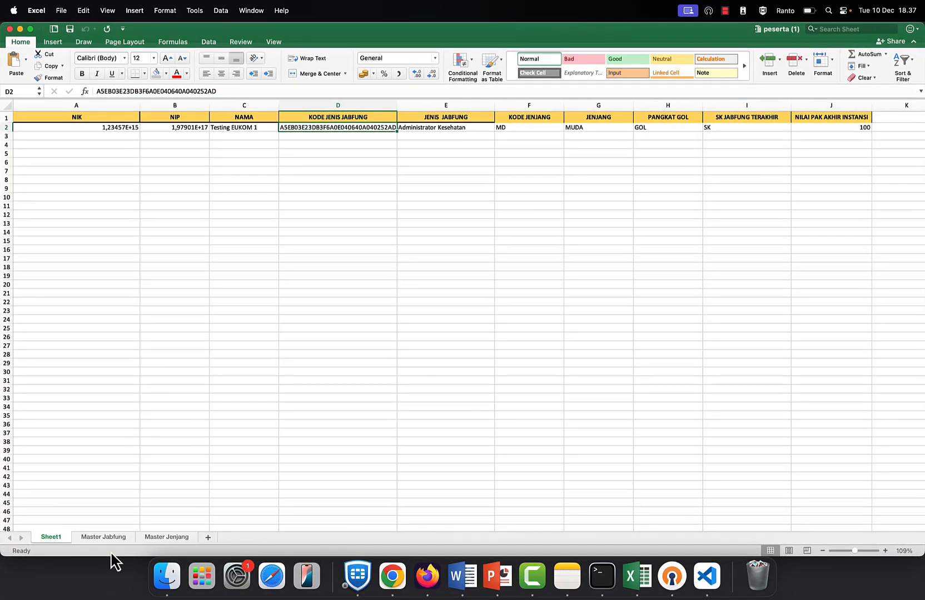
left_click(96, 536)
right_click(96, 536)
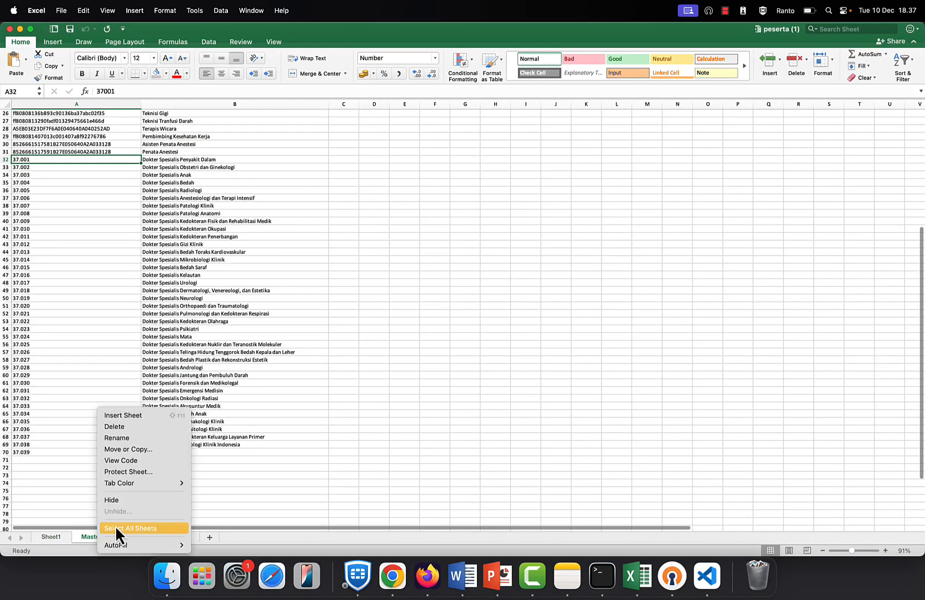
left_click(116, 428)
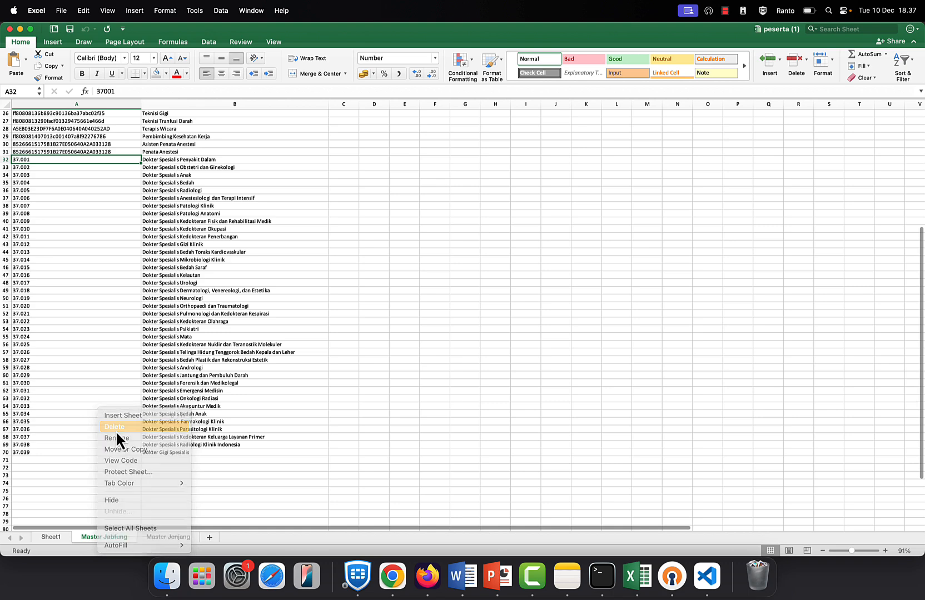
left_click(489, 229)
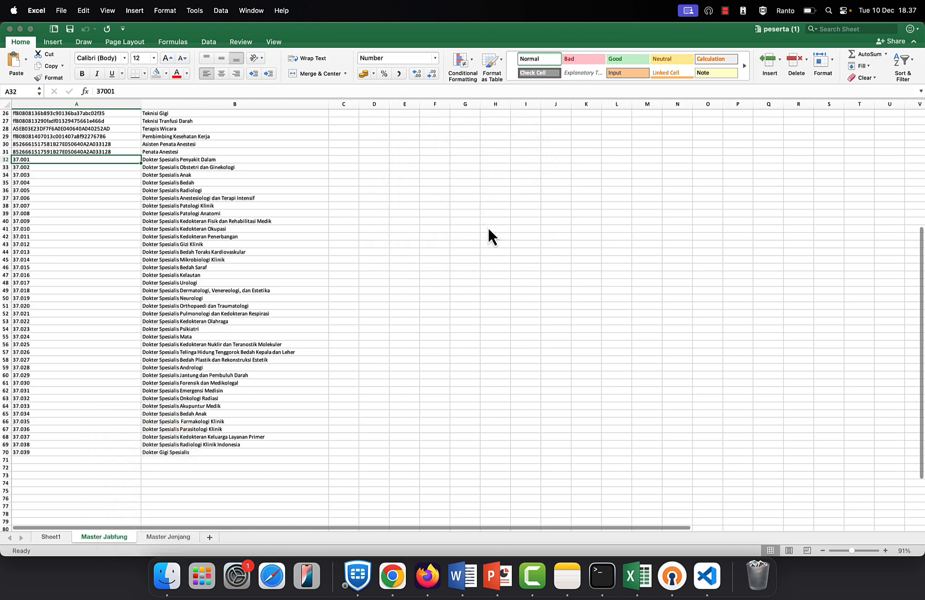
Step: Permanently delete the Master Jenjang sheet, leaving only Sheet1 in the workbook
right_click(114, 537)
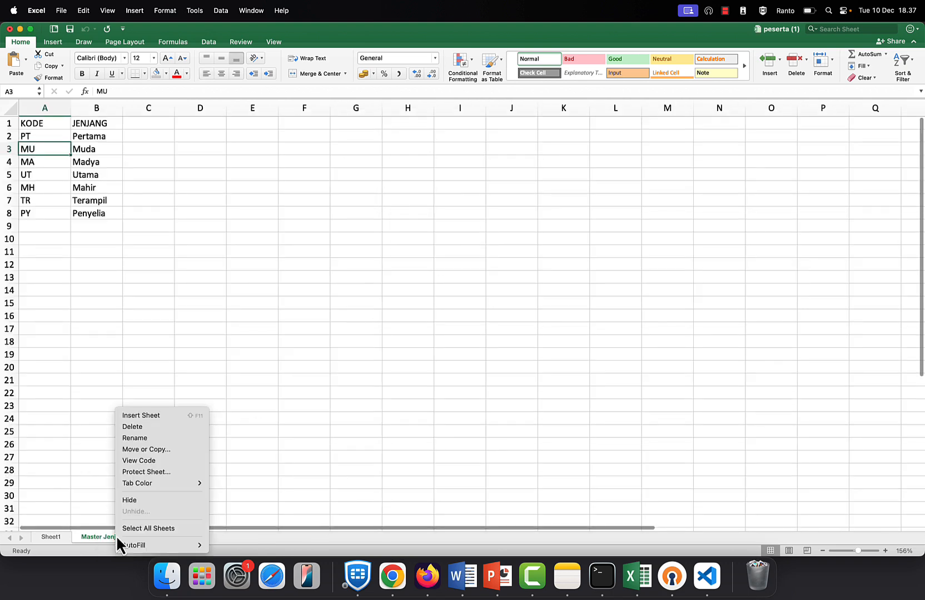
left_click(134, 428)
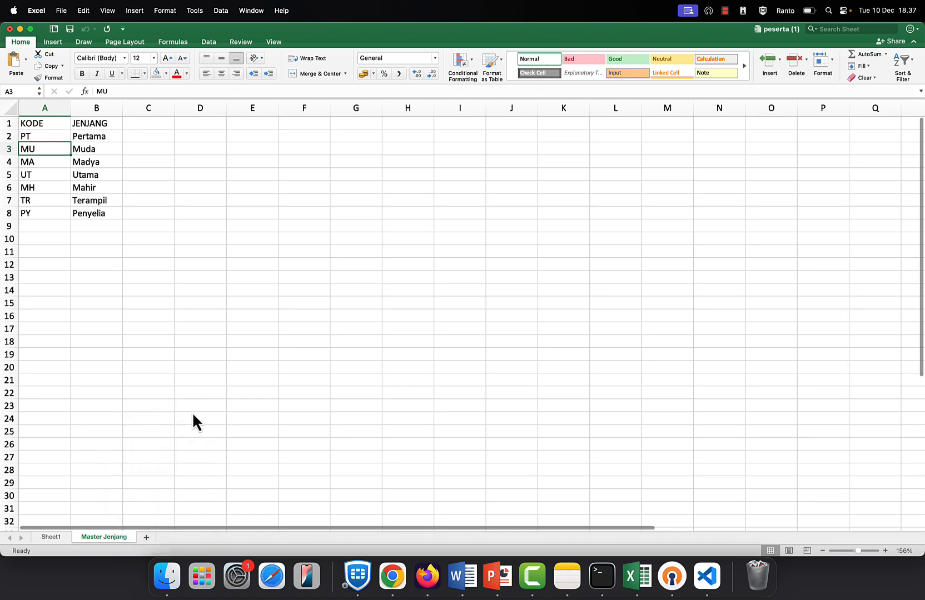
left_click(493, 225)
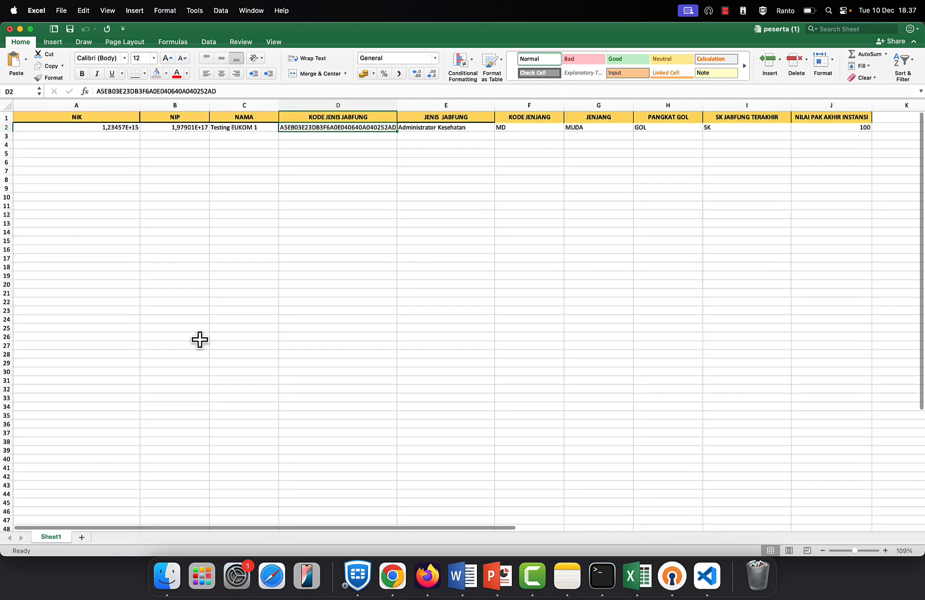
left_click(181, 250)
scroll(180, 250, "up", 2)
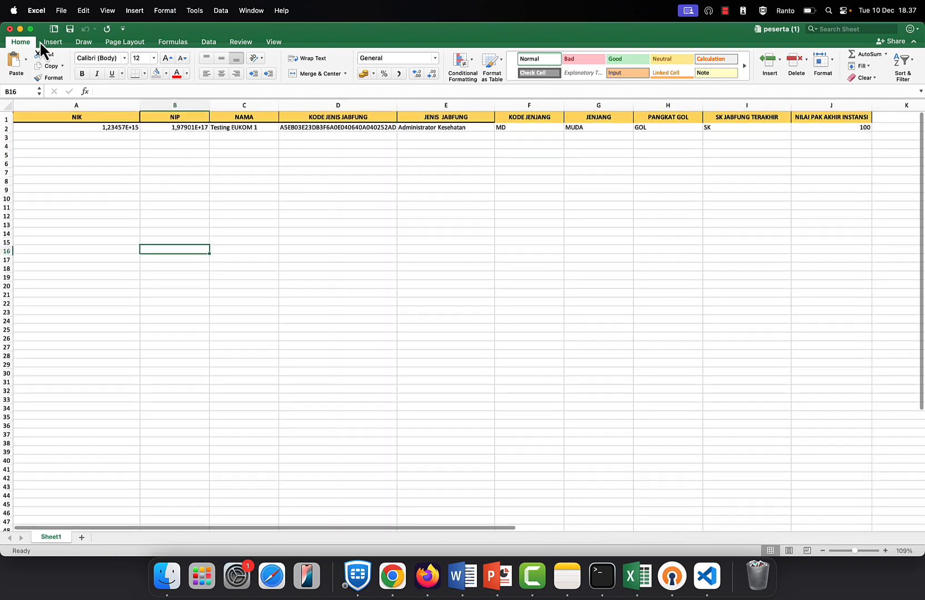
left_click(496, 170)
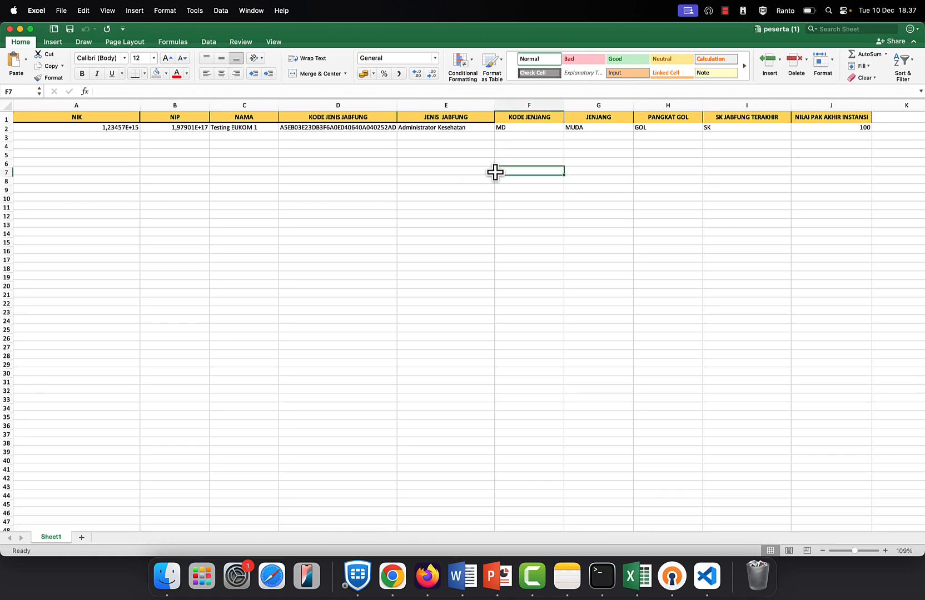
left_click(392, 576)
Step: Cancel the file choice and reload the participants page to reopen a fresh Import Data form
left_click(401, 194)
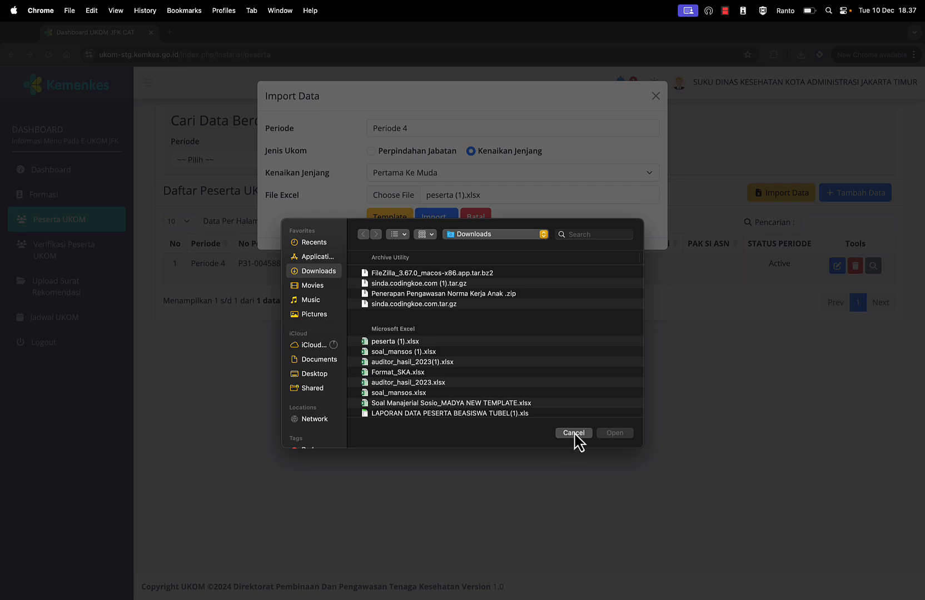
left_click(574, 434)
left_click(49, 55)
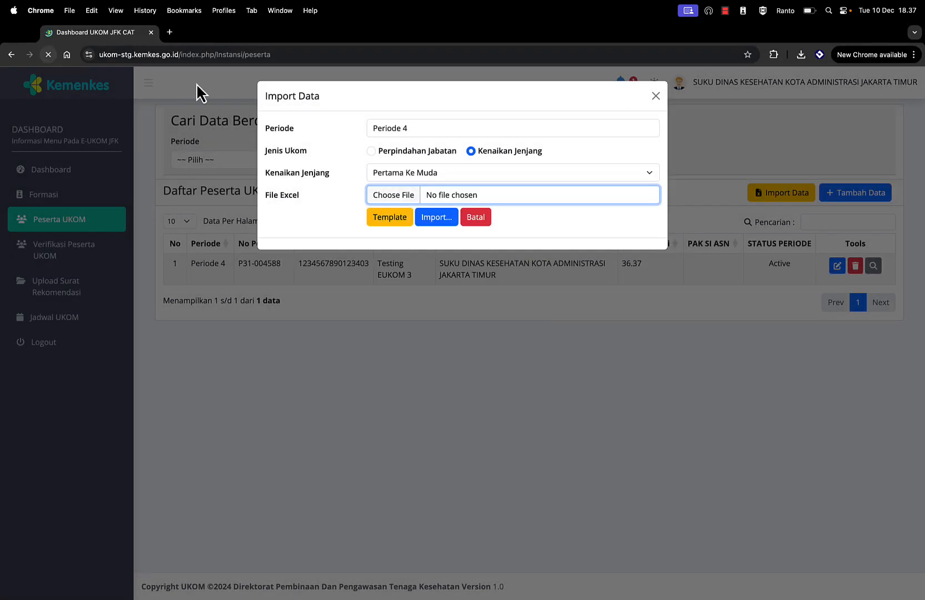
left_click(778, 199)
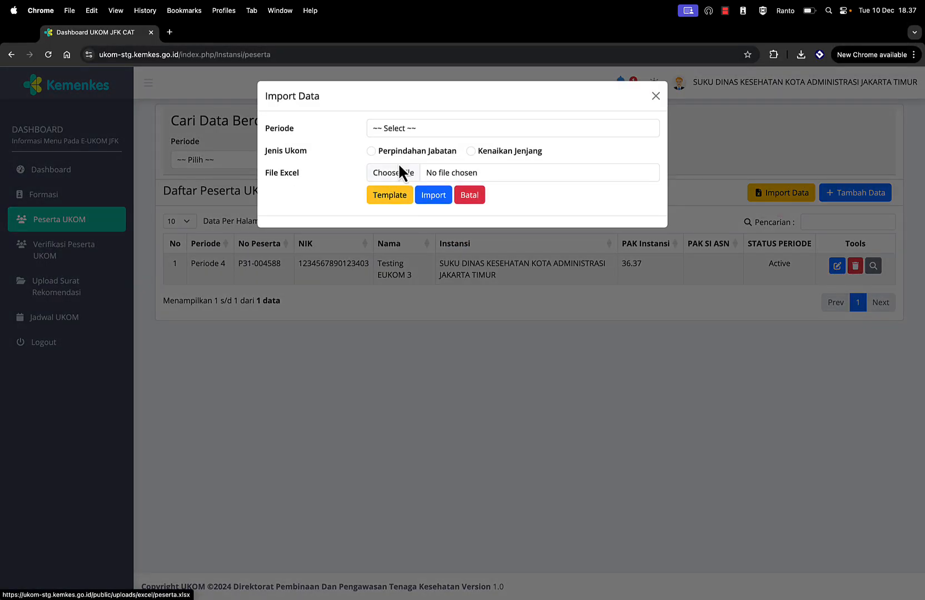
Step: Set Periode 4, Kenaikan Jenjang, Pertama Ke Muda and attach peserta (1).xlsx
left_click(402, 127)
left_click(409, 142)
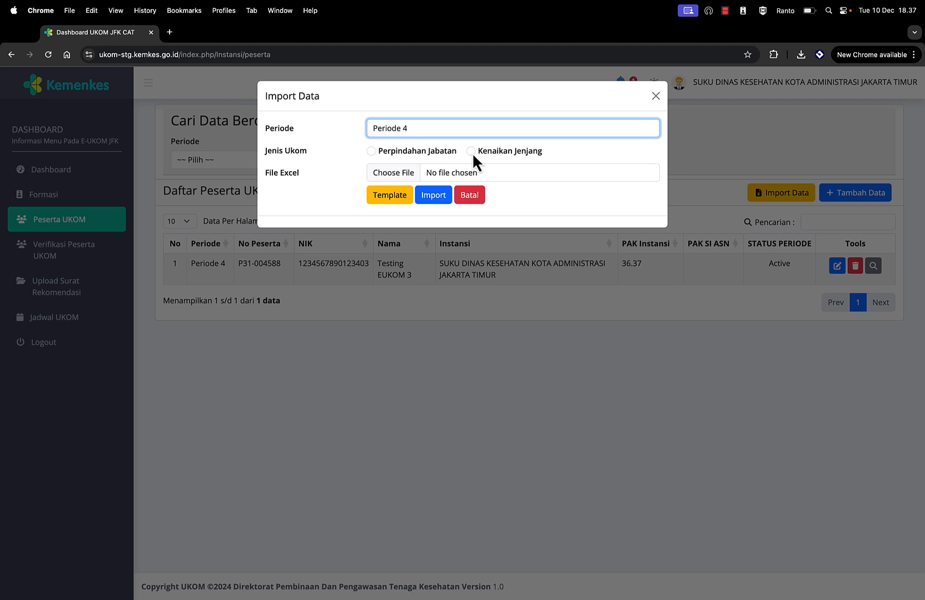
left_click(471, 151)
left_click(412, 173)
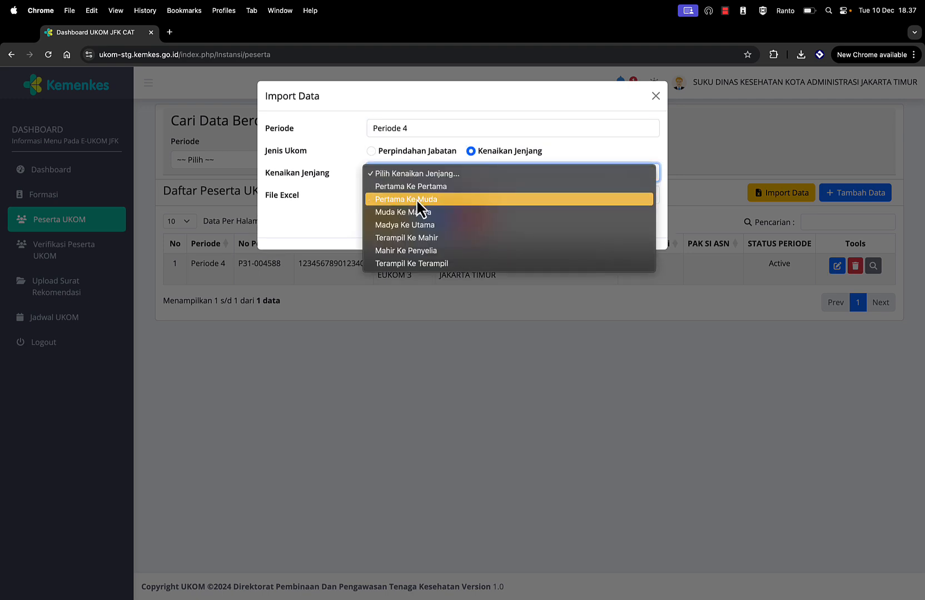
left_click(416, 199)
left_click(400, 196)
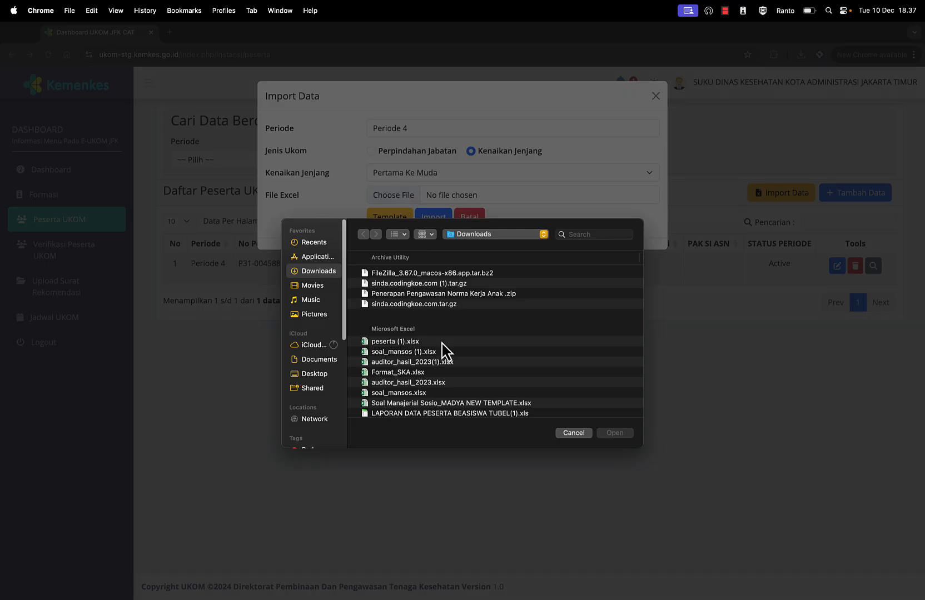
double_click(412, 342)
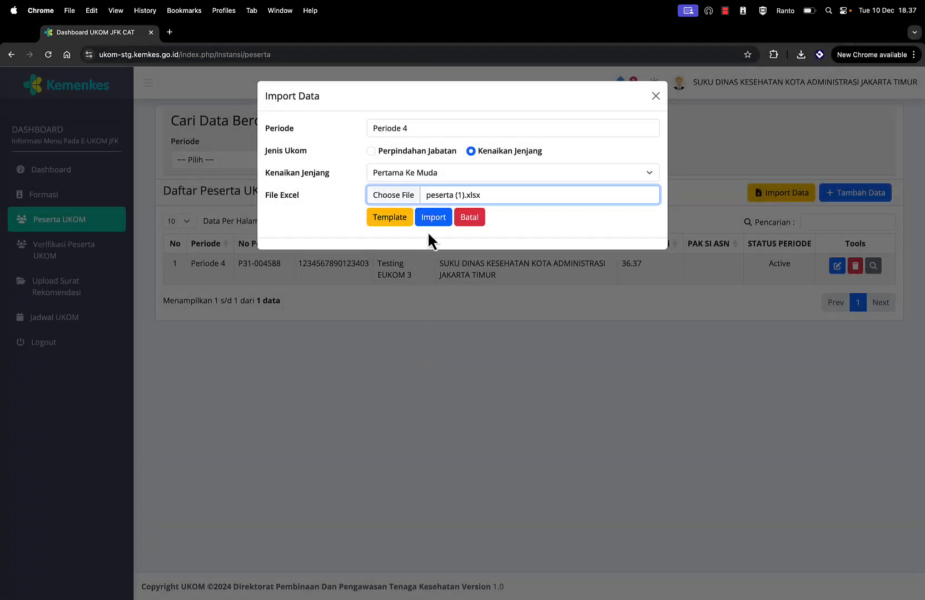
Step: Preview the file's rows, check the nik and nip values, and import Testing EUKOM 1
left_click(434, 218)
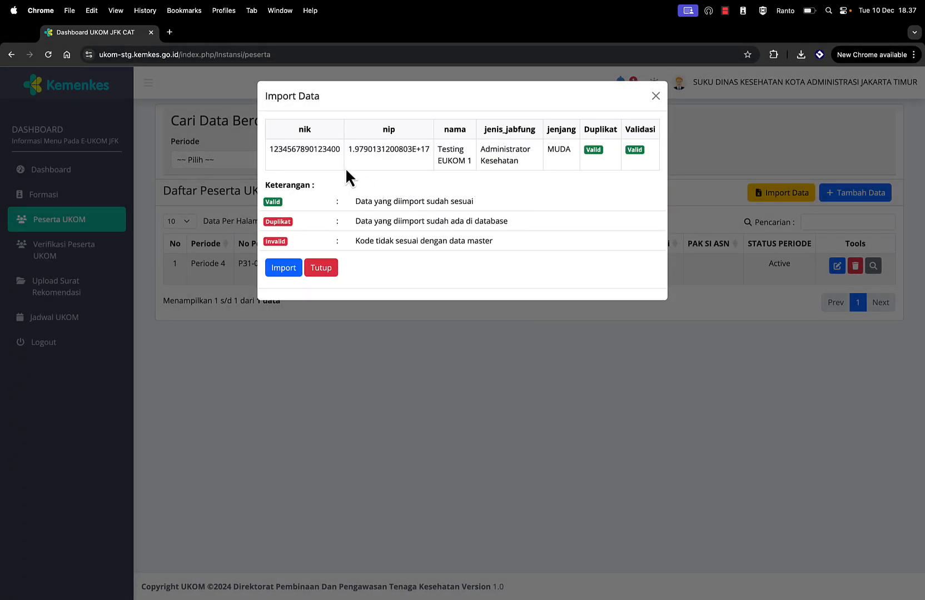
double_click(306, 149)
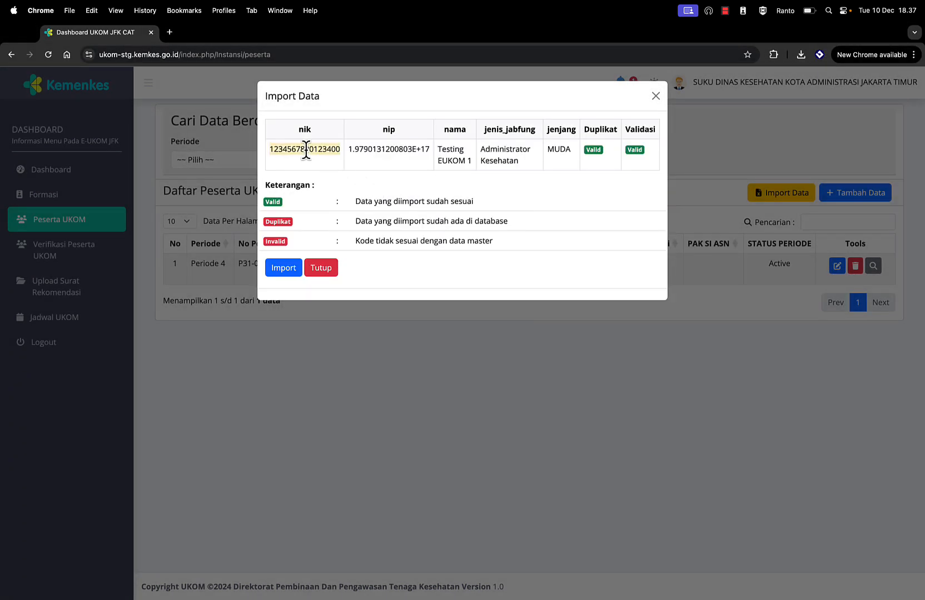
double_click(398, 149)
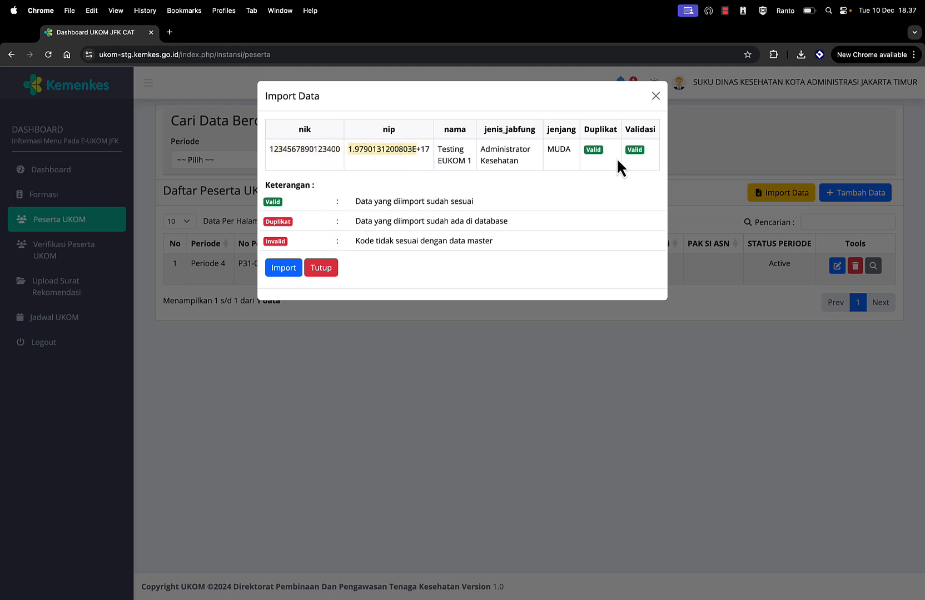
left_click(284, 268)
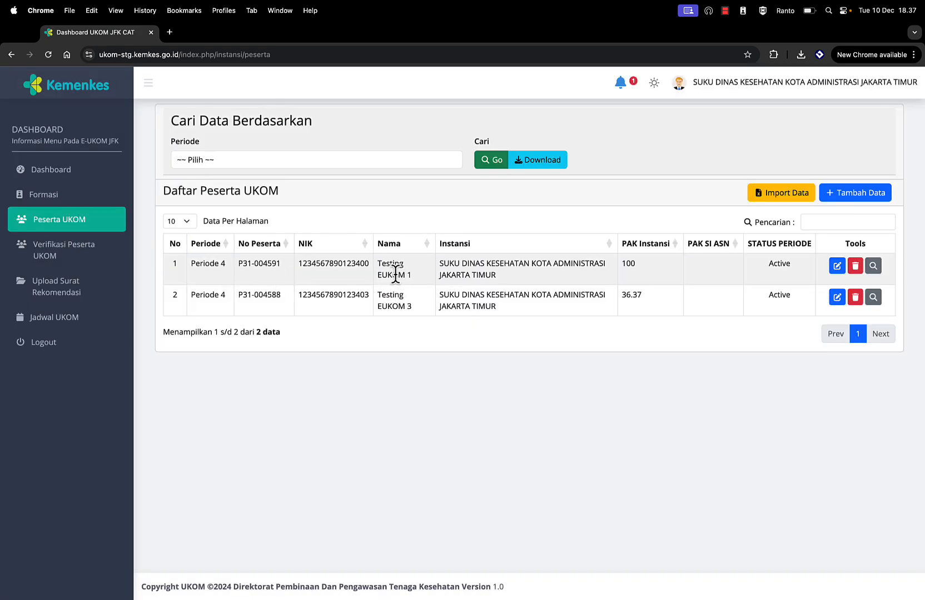
left_click_drag(377, 262, 409, 272)
Step: Edit Testing EUKOM 1 to current level Pertama with Kenaikan Jenjang to Muda, and save
left_click(837, 266)
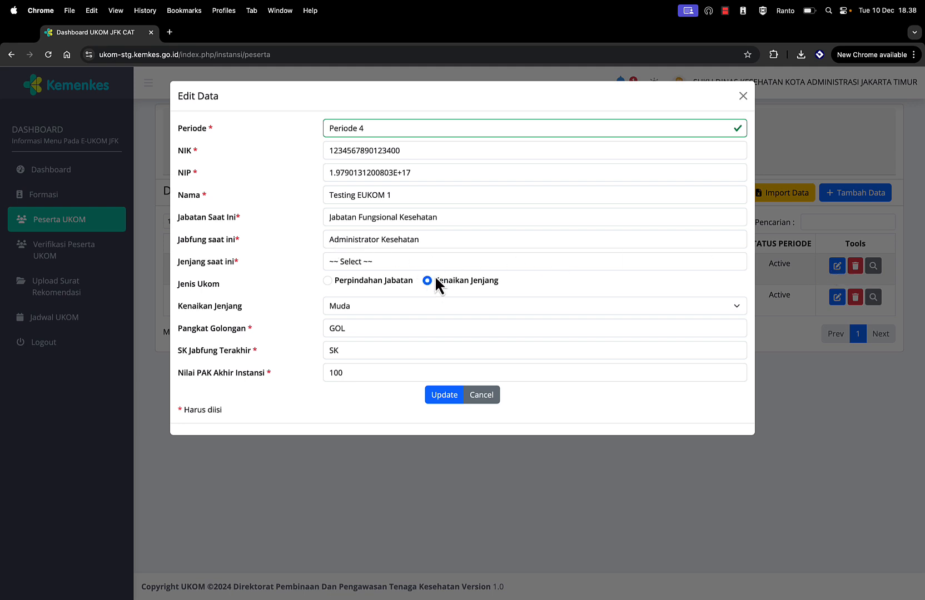
left_click(348, 260)
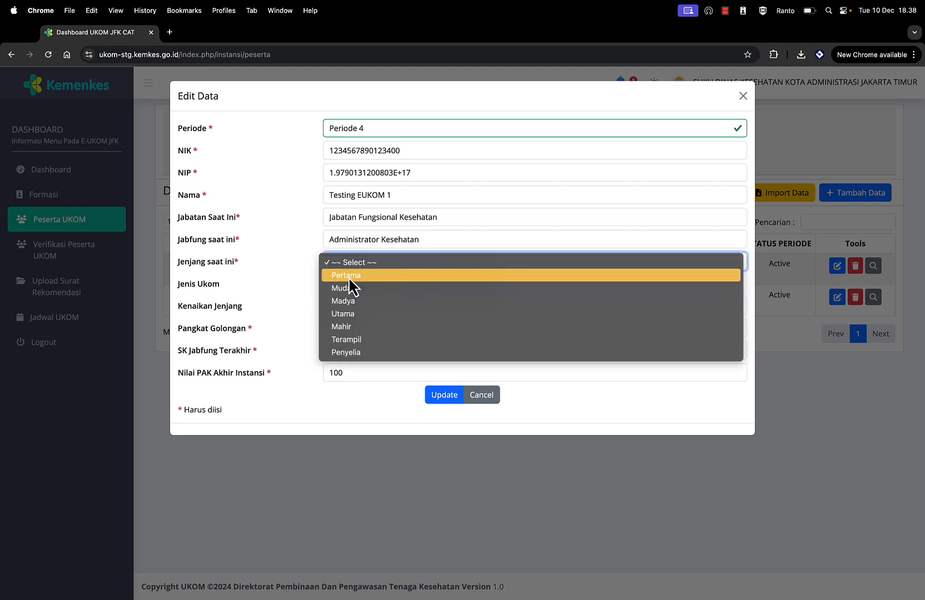
left_click(348, 275)
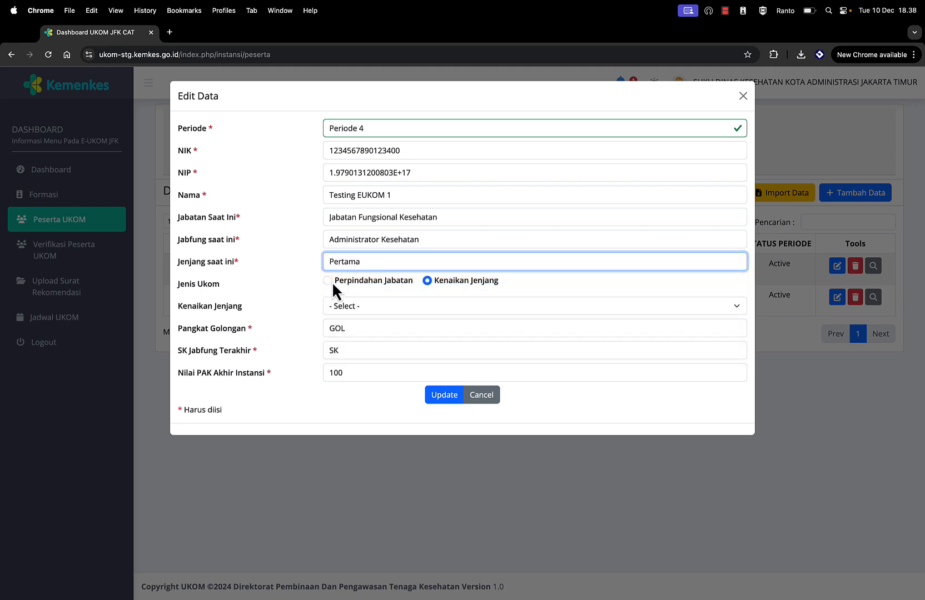
left_click(331, 282)
left_click(344, 304)
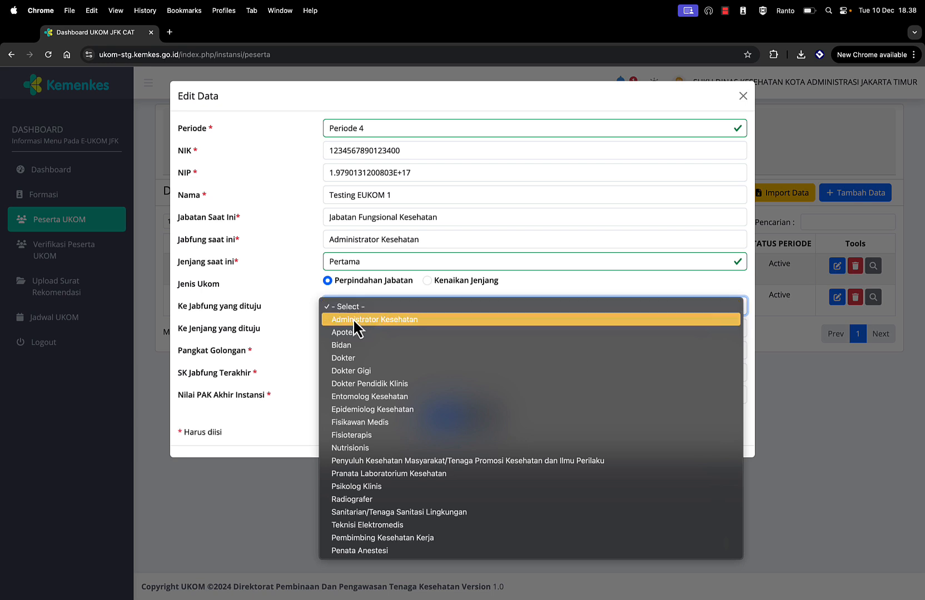
left_click(354, 323)
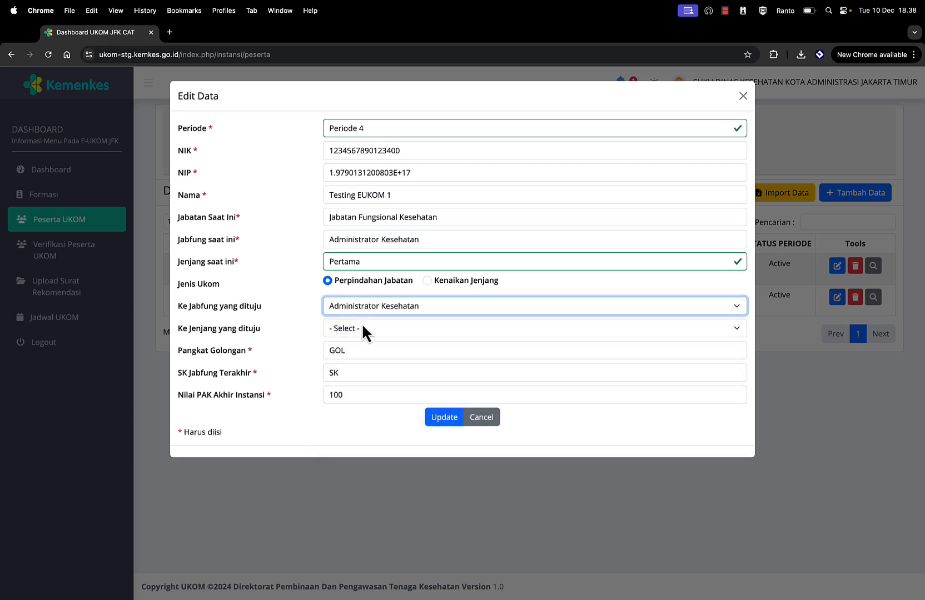
left_click(363, 330)
left_click(355, 343)
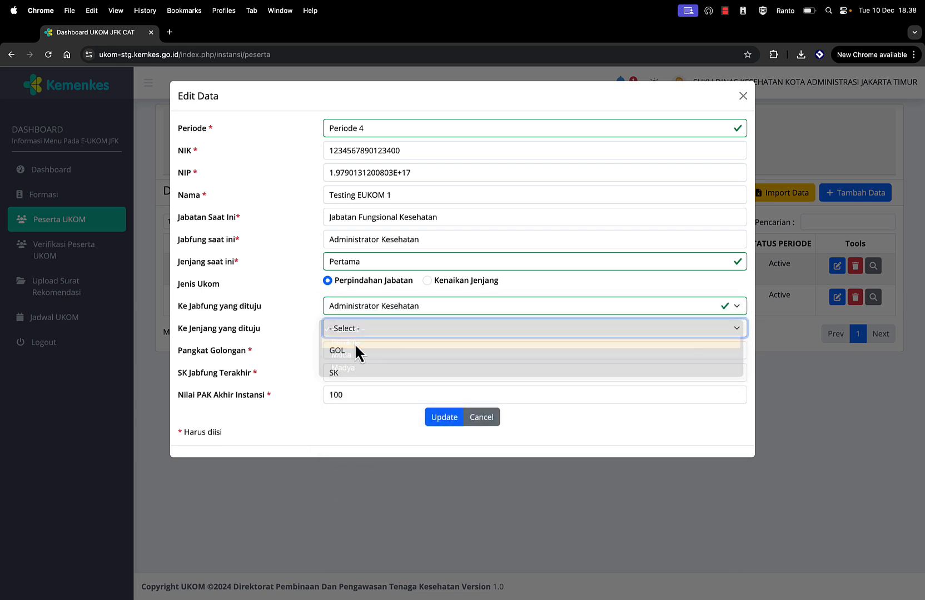
left_click(428, 281)
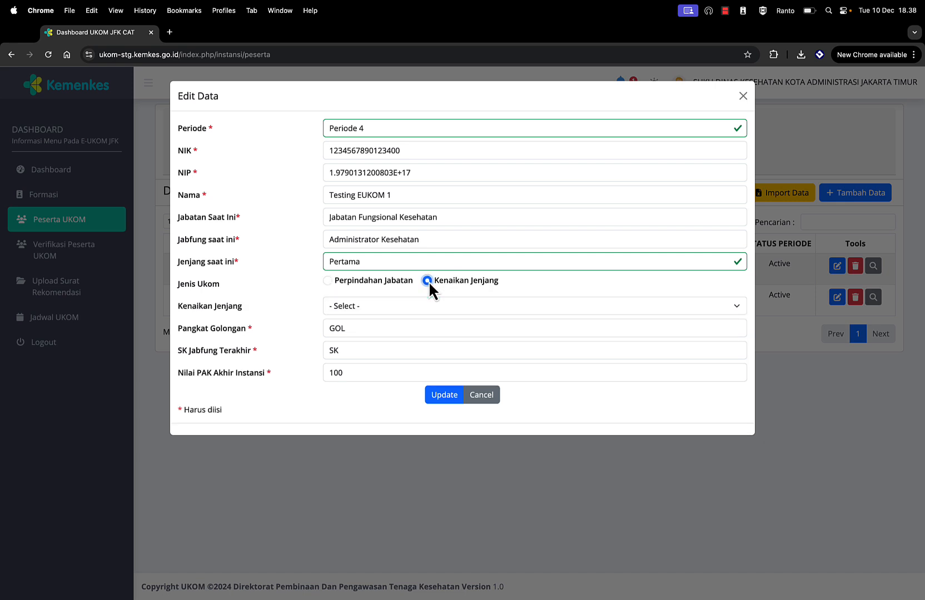
left_click(373, 307)
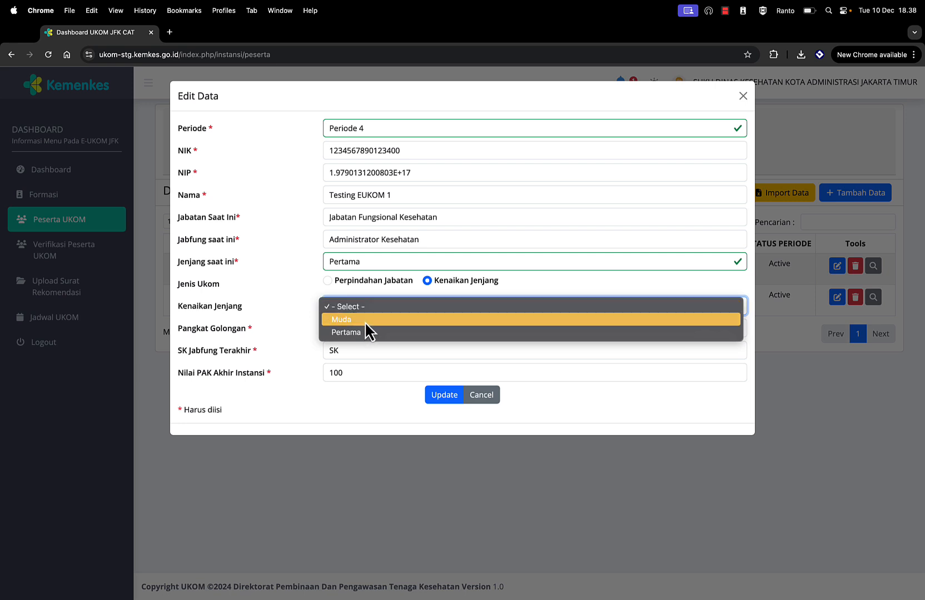
left_click(365, 321)
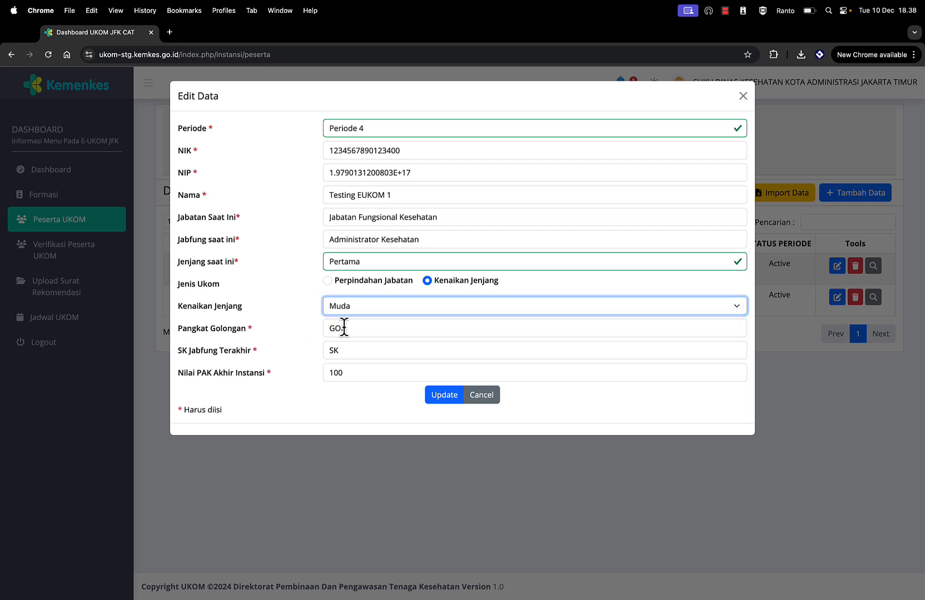
left_click(444, 396)
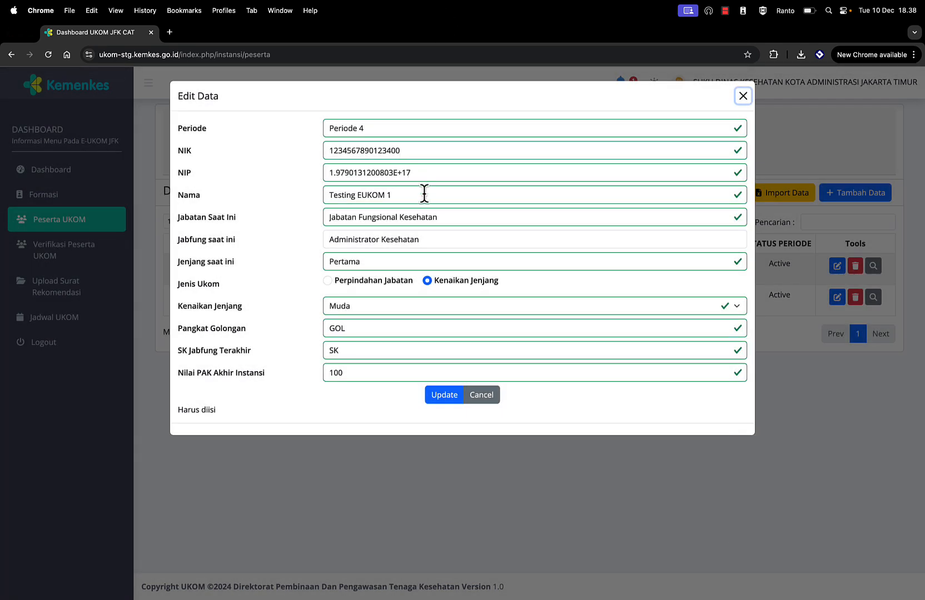
Step: Fix the NIP by deleting the 'E+17' suffix and the decimal point
left_click(428, 174)
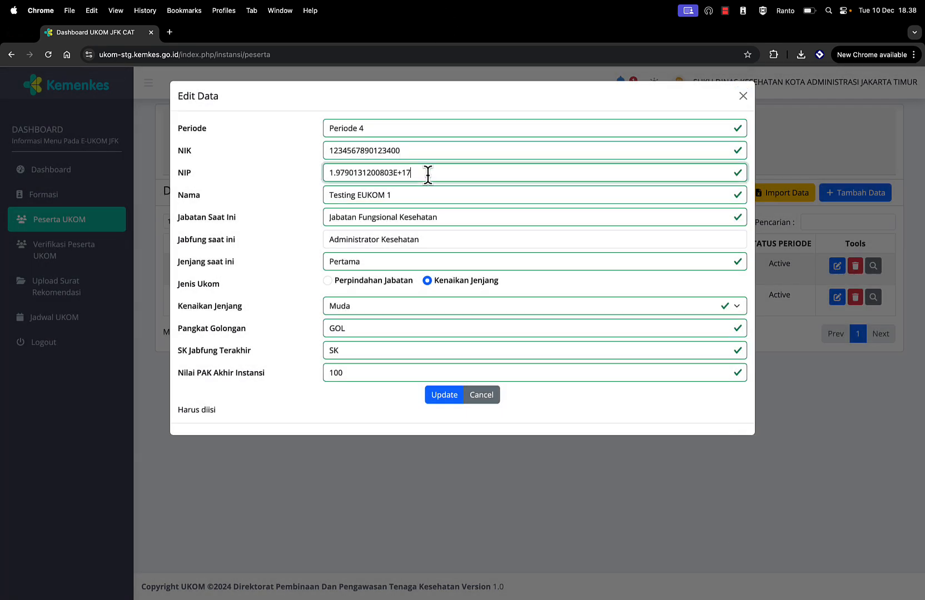
key("BackSpace")
key("BackSpace")
key("BackSpace")
key("BackSpace")
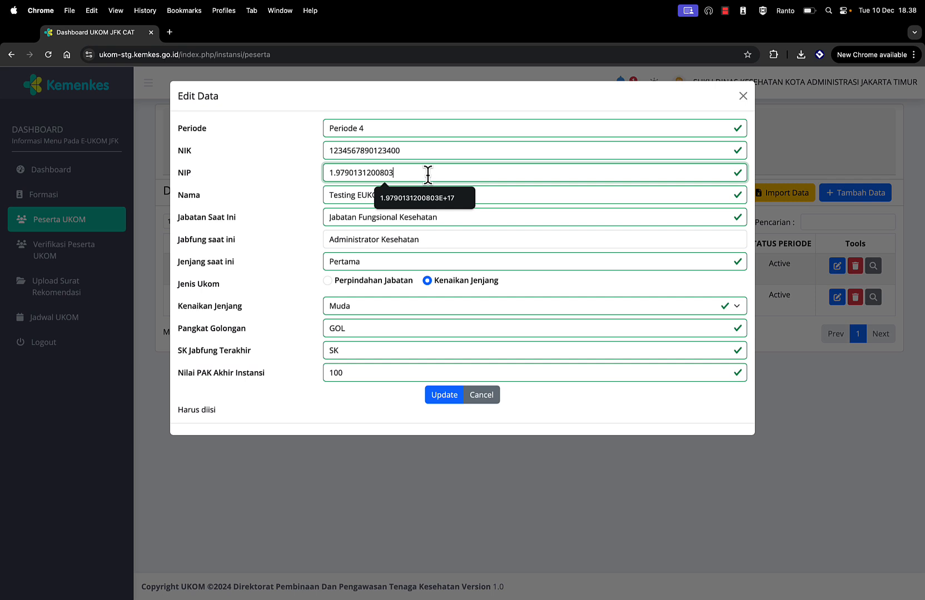
left_click(338, 172)
key("BackSpace")
Step: Save the corrected participant, then start a new Periode 4 participant with the suggested NIK ending in 7
left_click(438, 401)
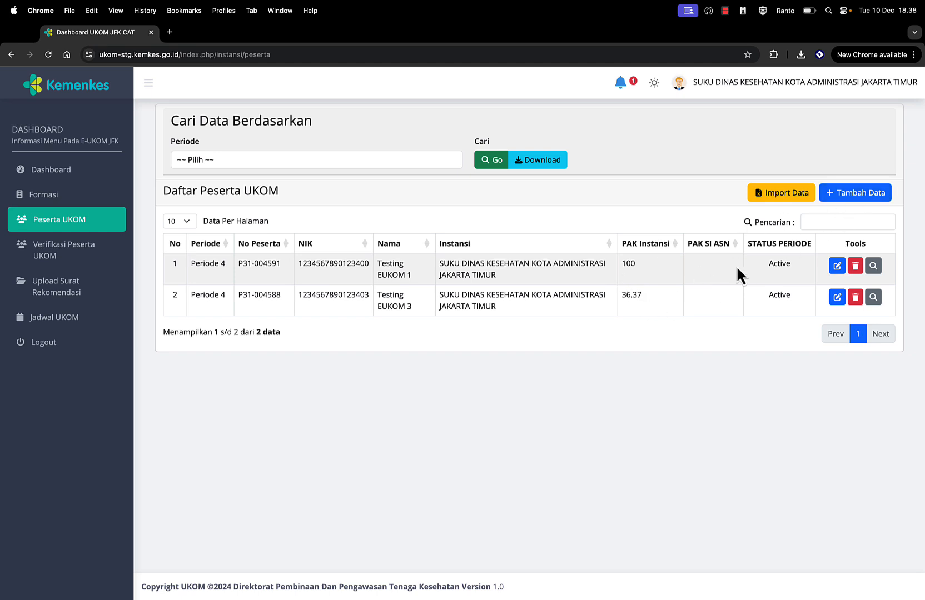
left_click(847, 195)
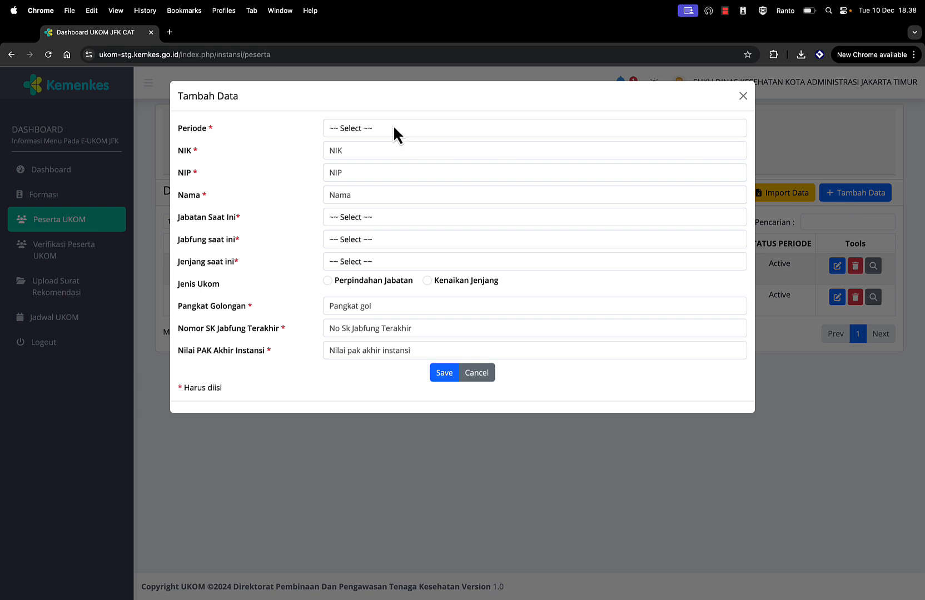
left_click(393, 128)
left_click(388, 137)
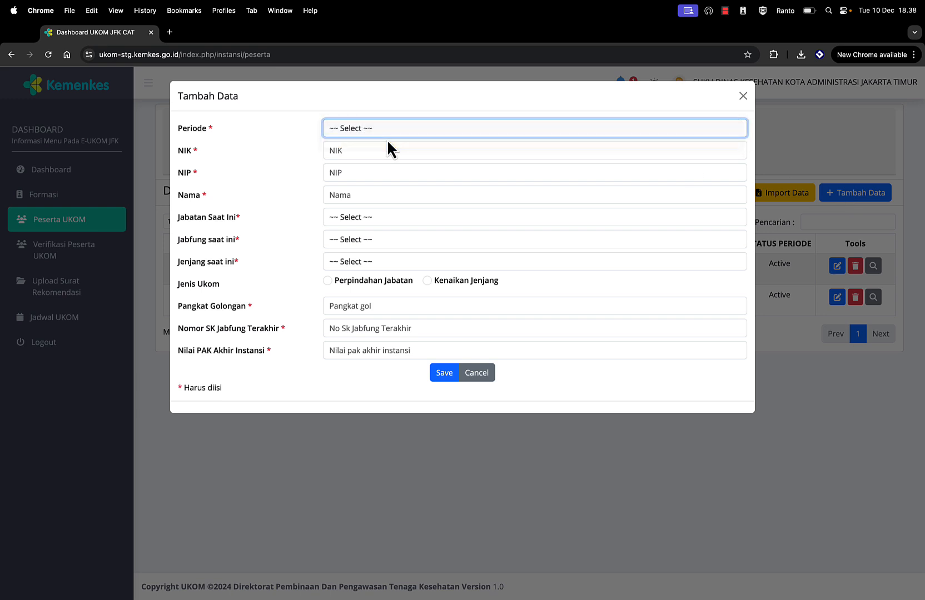
left_click(359, 150)
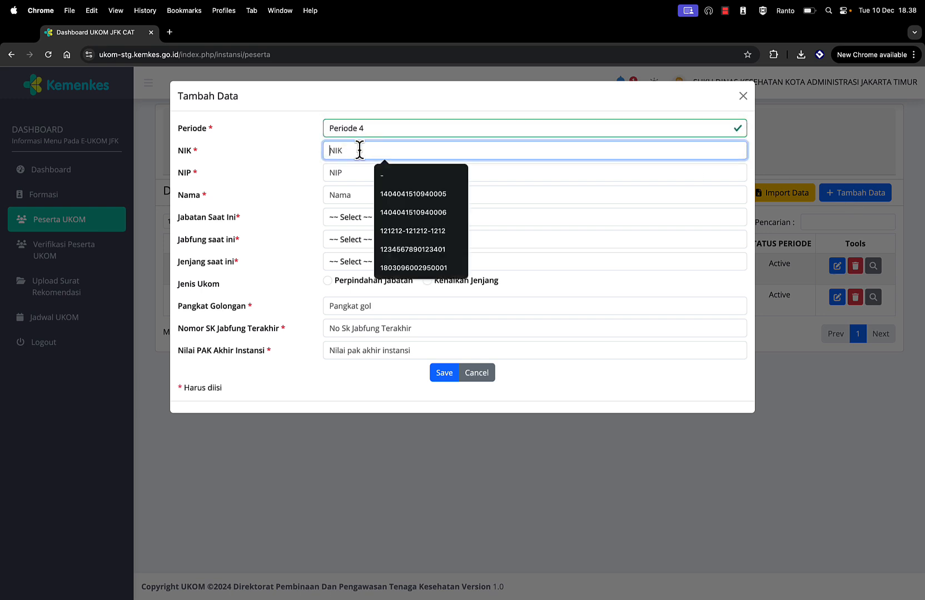
left_click(408, 194)
key("BackSpace")
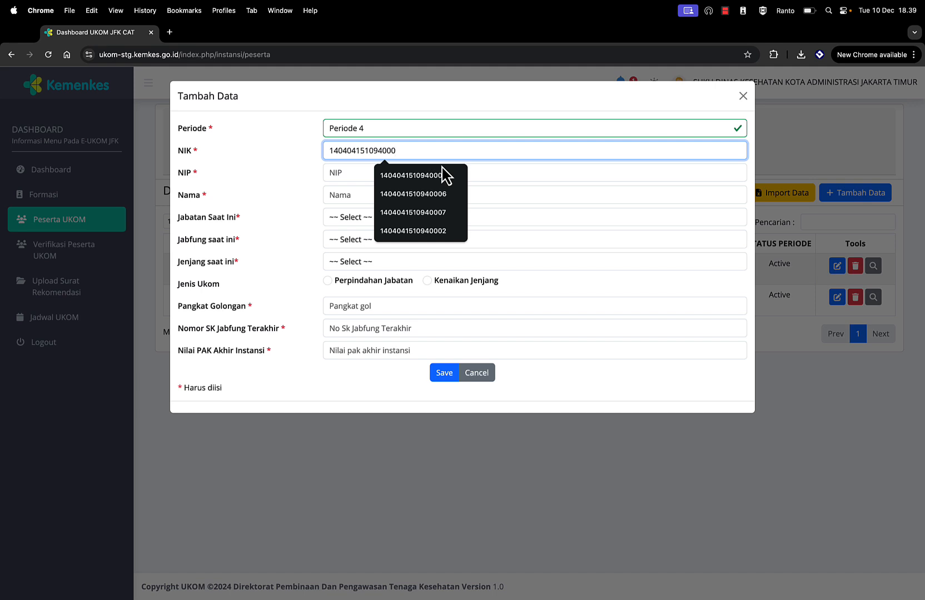
type("7")
Step: Fill in the suggested NIP and name, with current position Administrator Kesehatan at Muda level
left_click(388, 174)
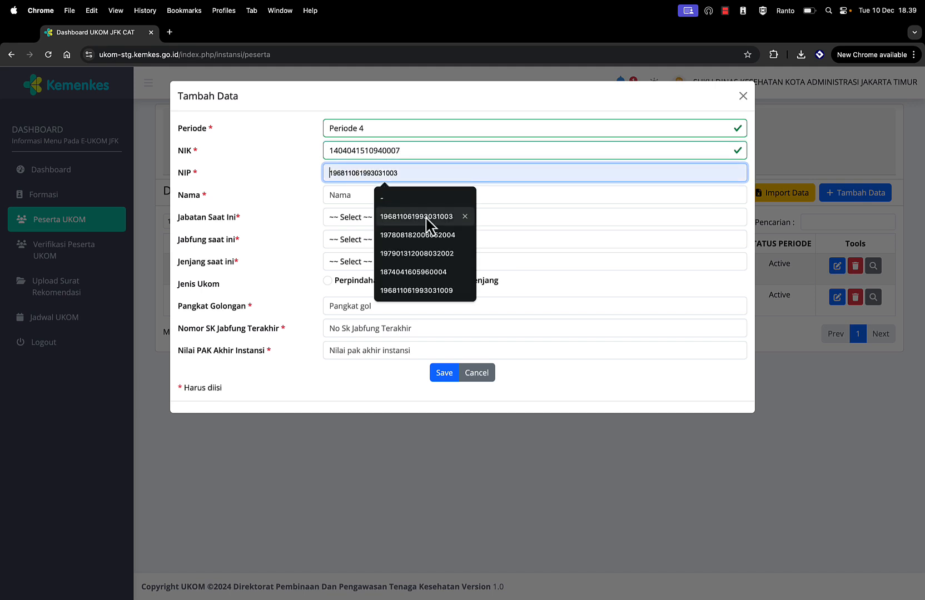
left_click(424, 218)
left_click(360, 198)
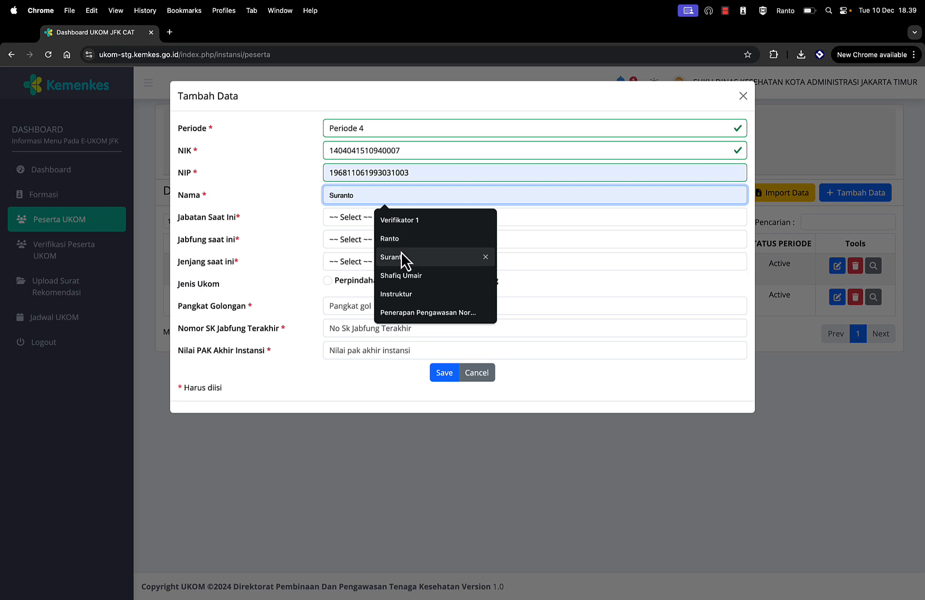
left_click(405, 277)
left_click(365, 220)
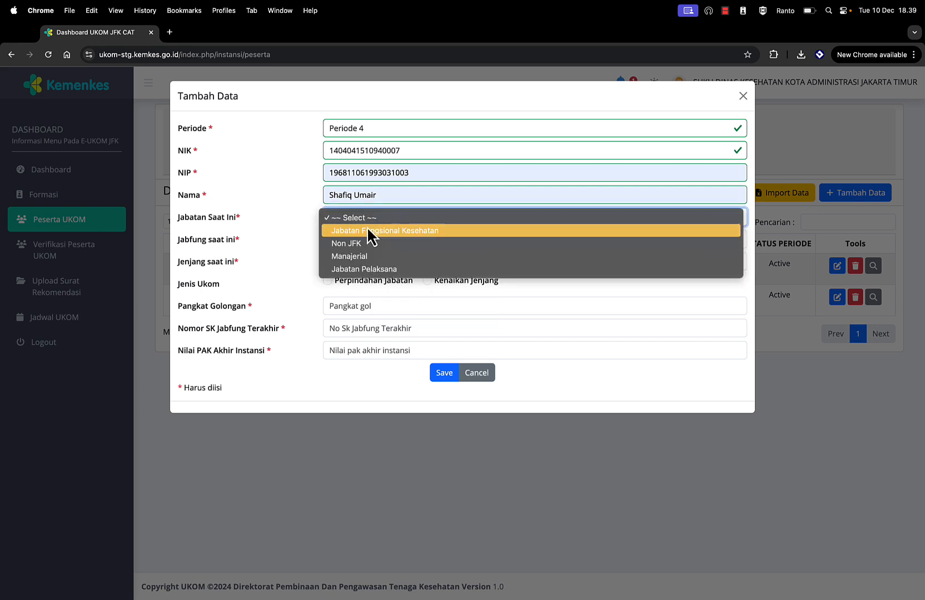
left_click(370, 230)
left_click(365, 238)
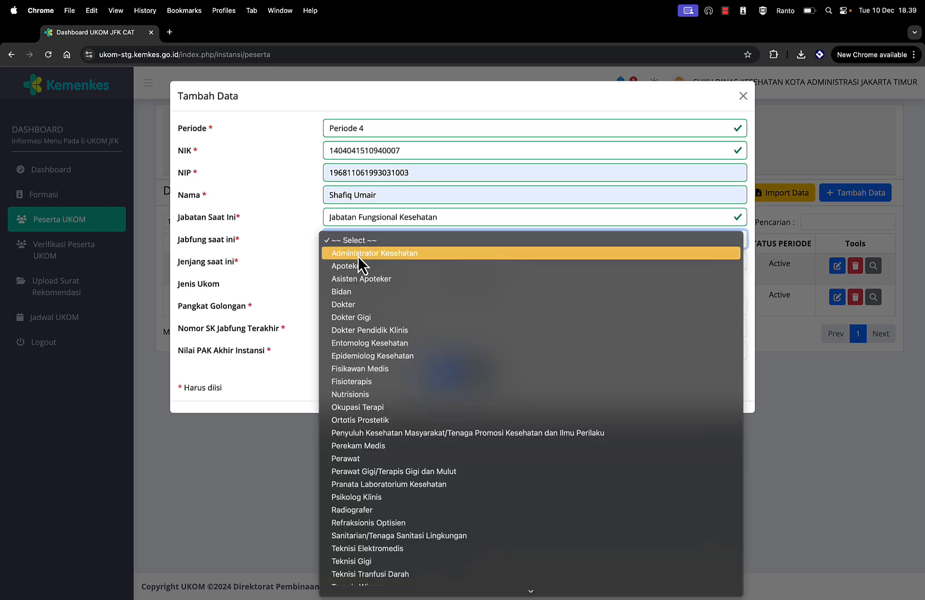
left_click(358, 254)
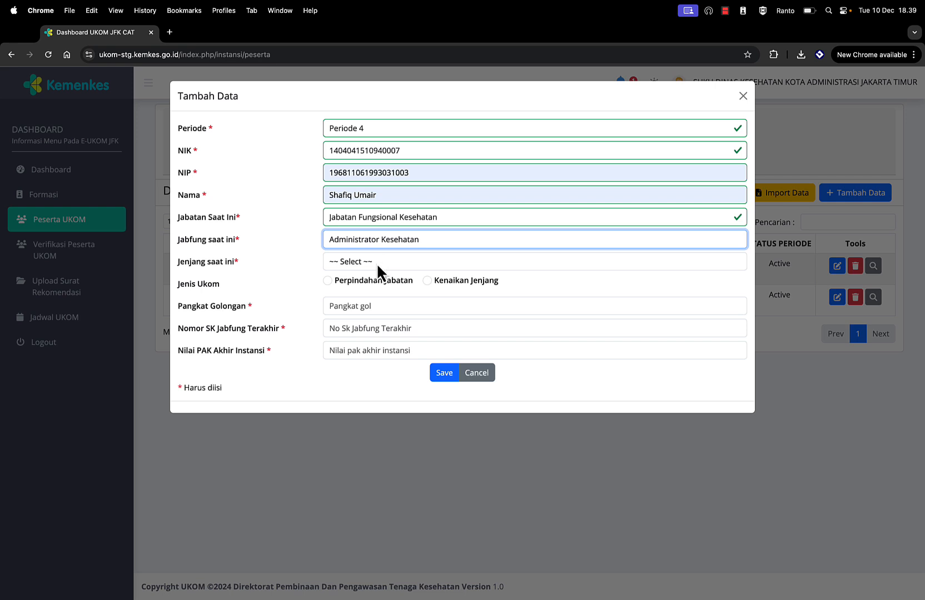
left_click(376, 263)
left_click(361, 288)
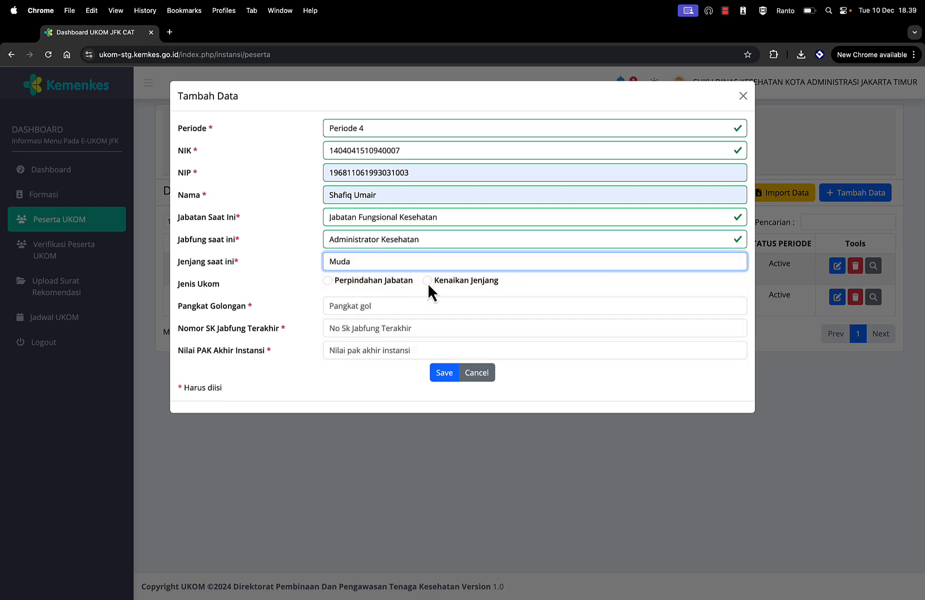
Step: Set Kenaikan Jenjang to Madya, rank II/c, the suggested SK number and PAK 100, then save
left_click(427, 281)
left_click(388, 307)
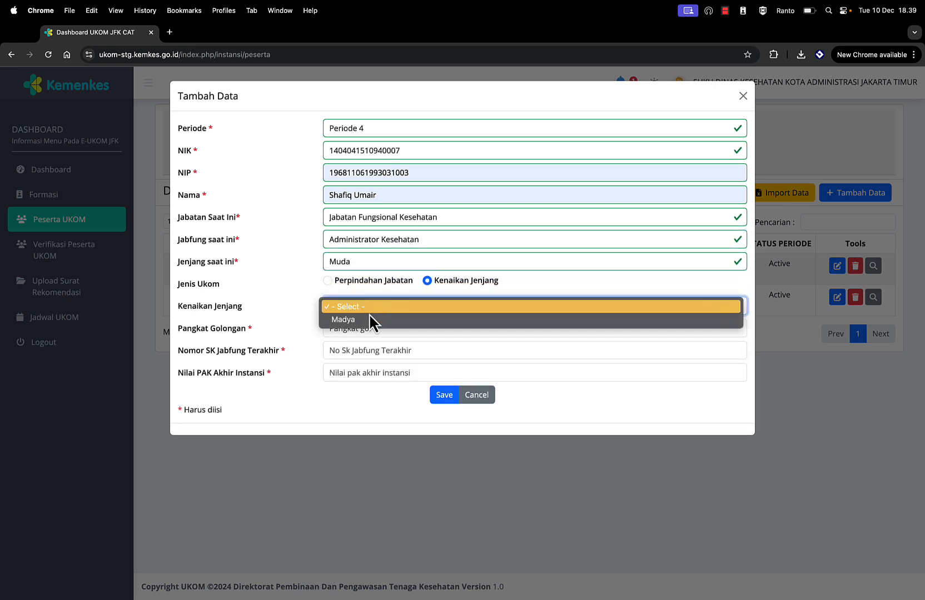
left_click(366, 320)
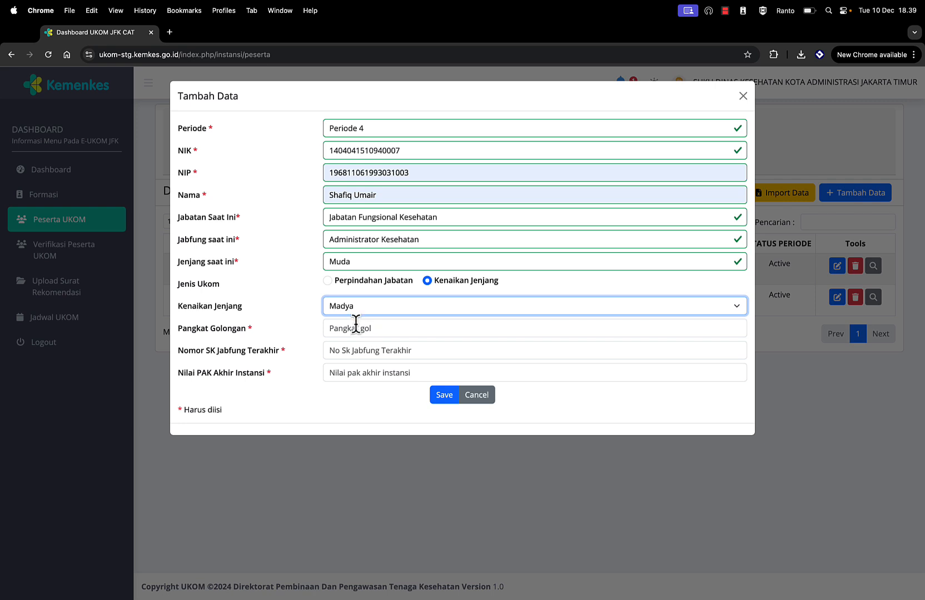
left_click(355, 324)
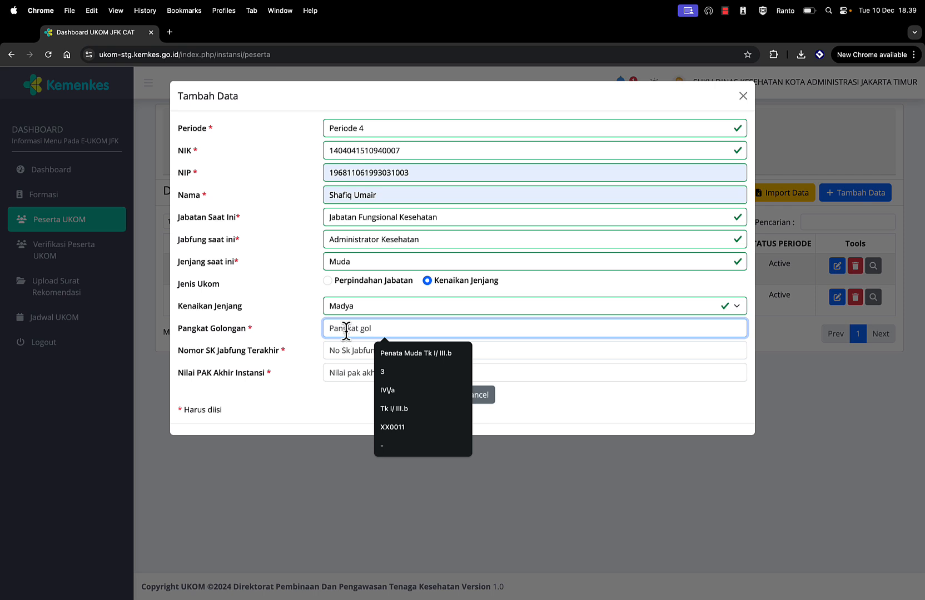
type("II")
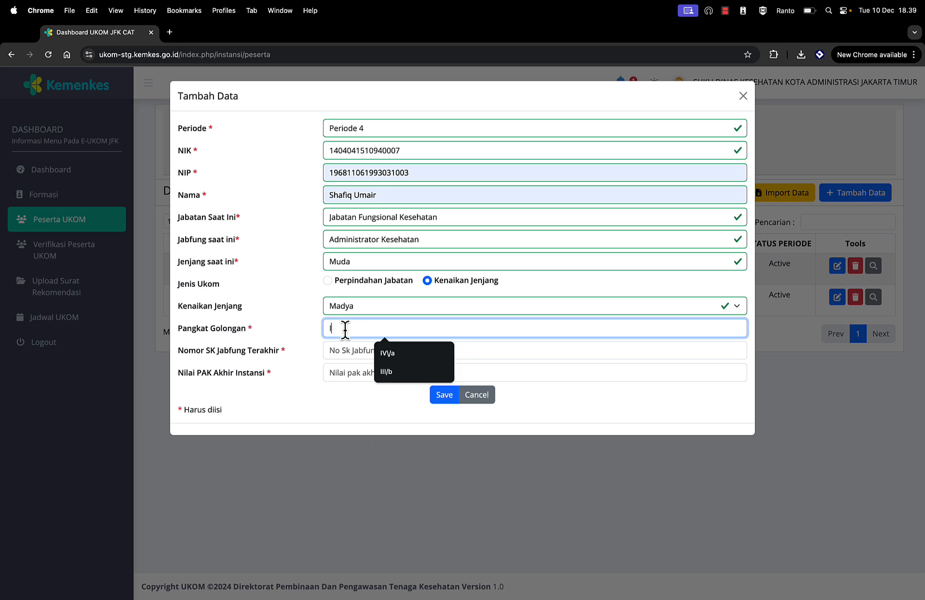
type("/")
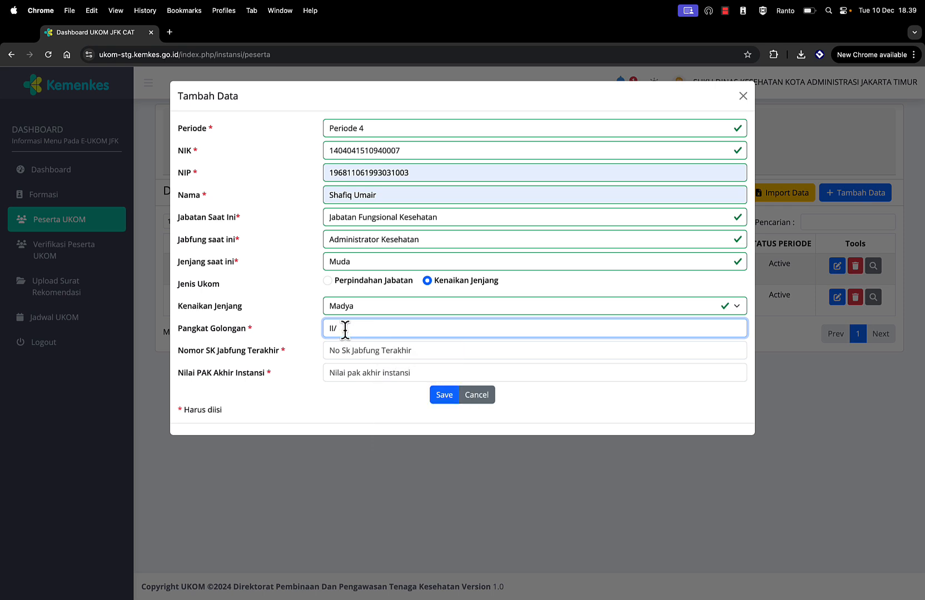
type("c")
left_click(341, 349)
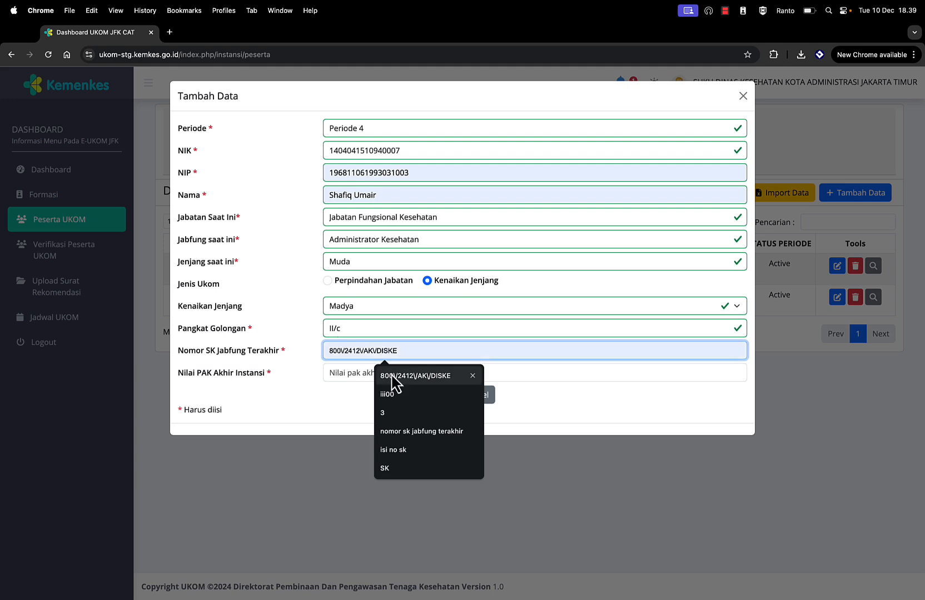
left_click(392, 376)
left_click(367, 373)
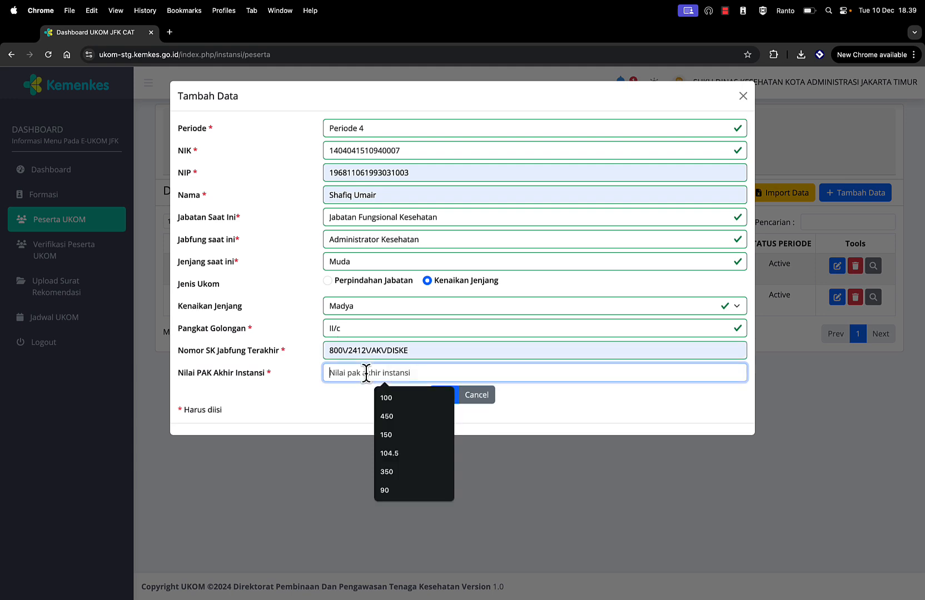
left_click(386, 398)
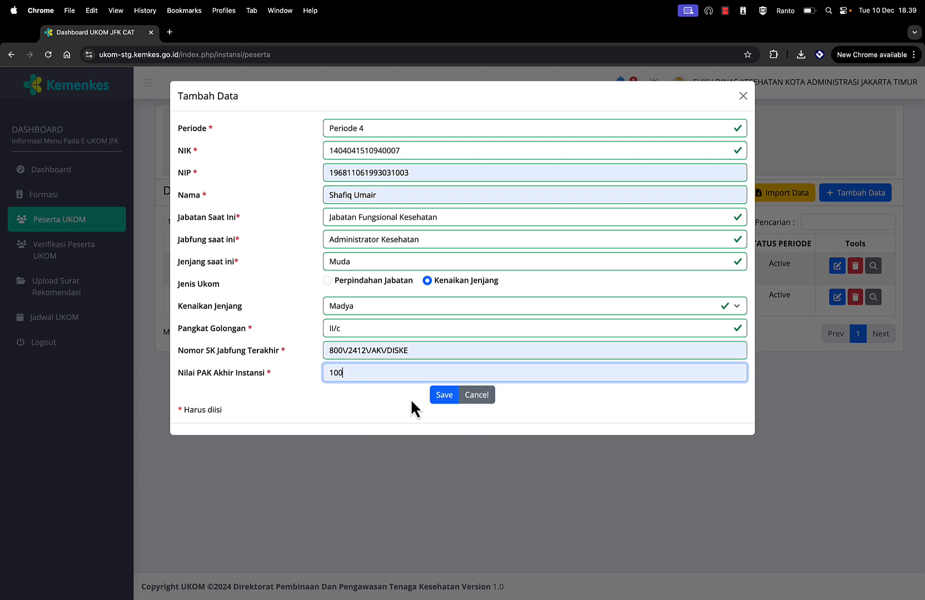
left_click(444, 395)
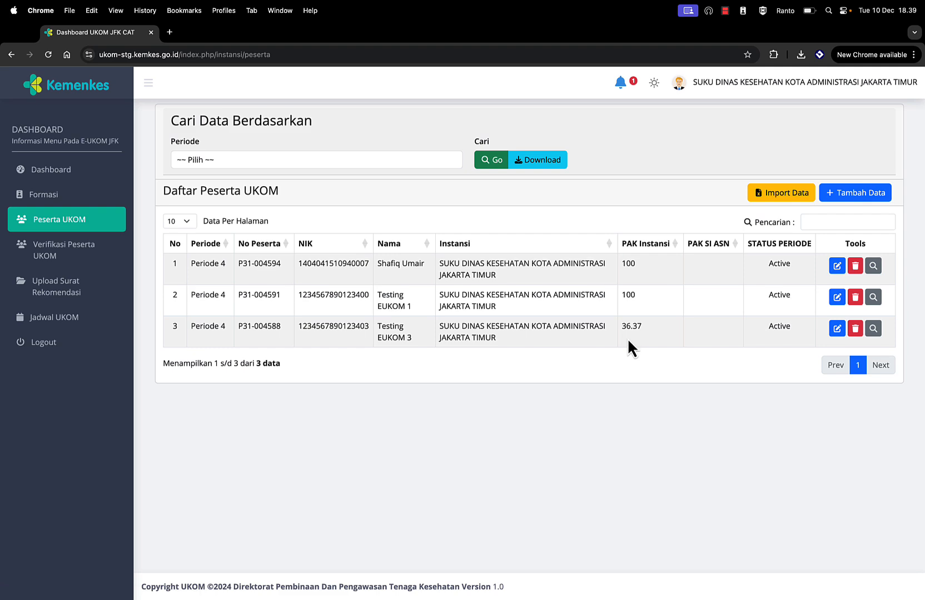
left_click(874, 328)
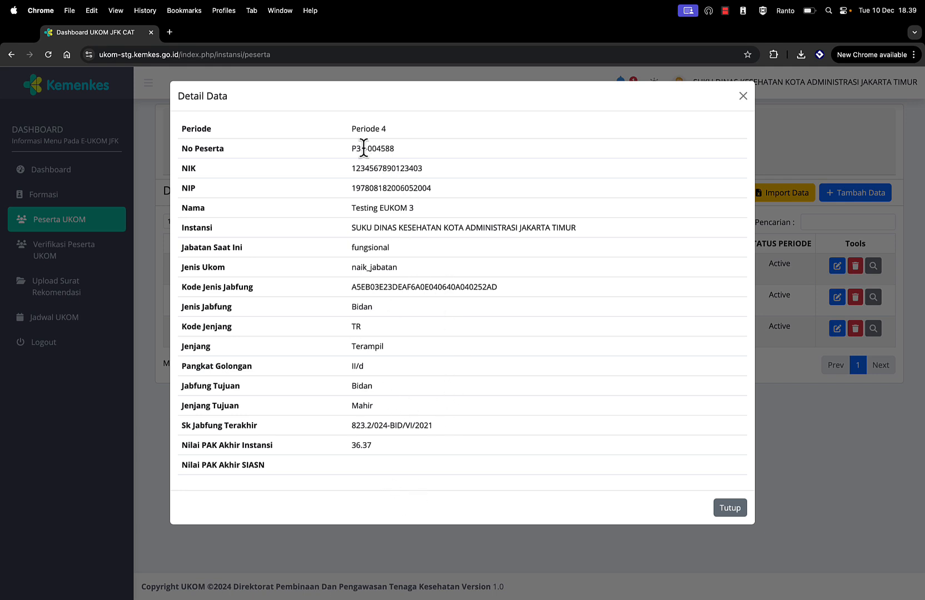
left_click_drag(361, 151, 405, 373)
left_click(404, 374)
left_click(733, 511)
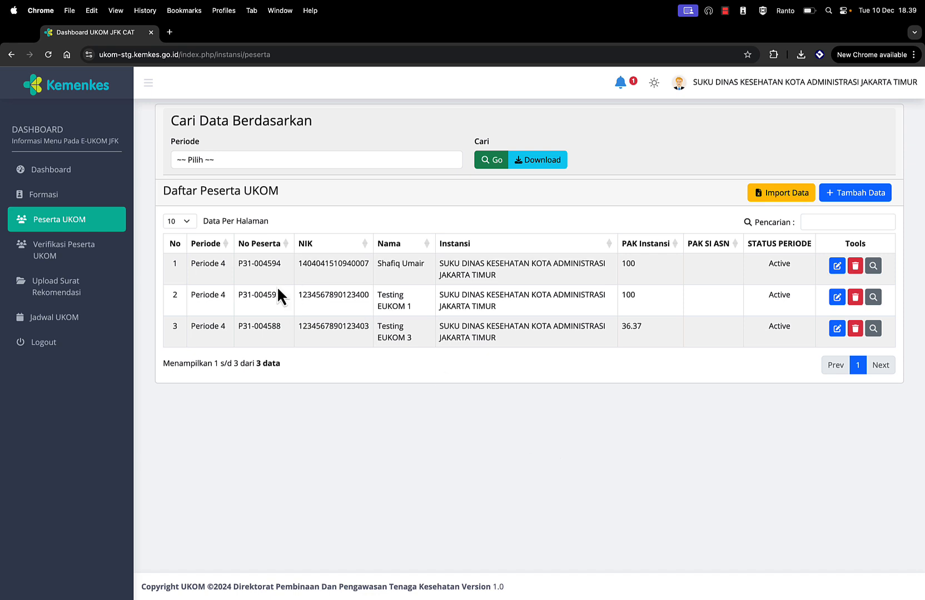
Step: Open the pending participant's verification record and view the uploaded recommendation letter
left_click(54, 257)
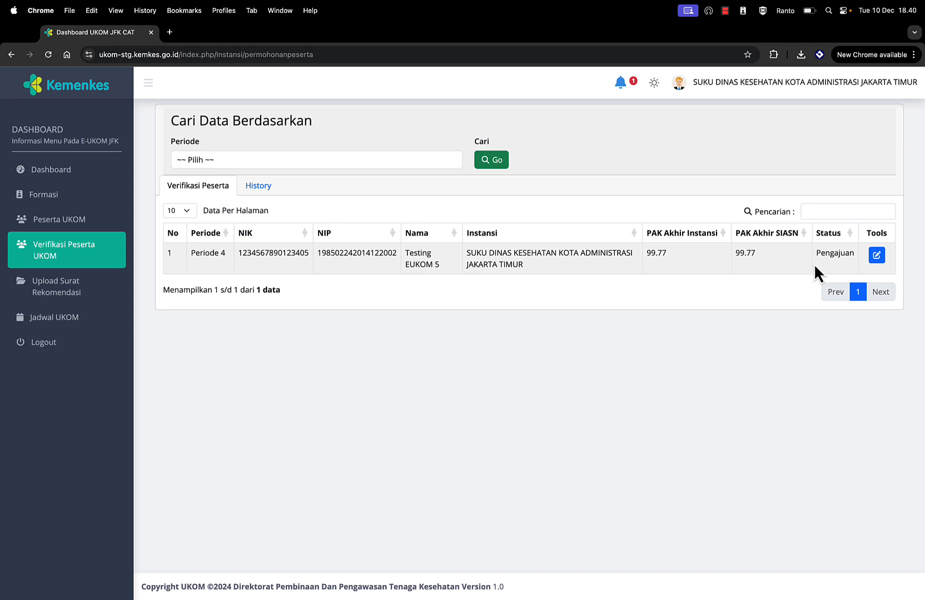
left_click(877, 257)
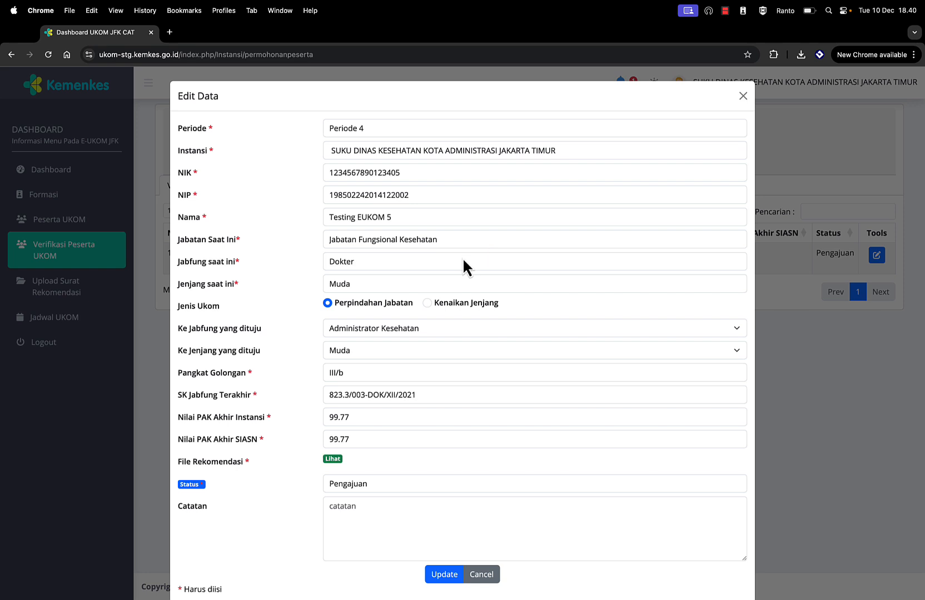
scroll(394, 404, "down", 2)
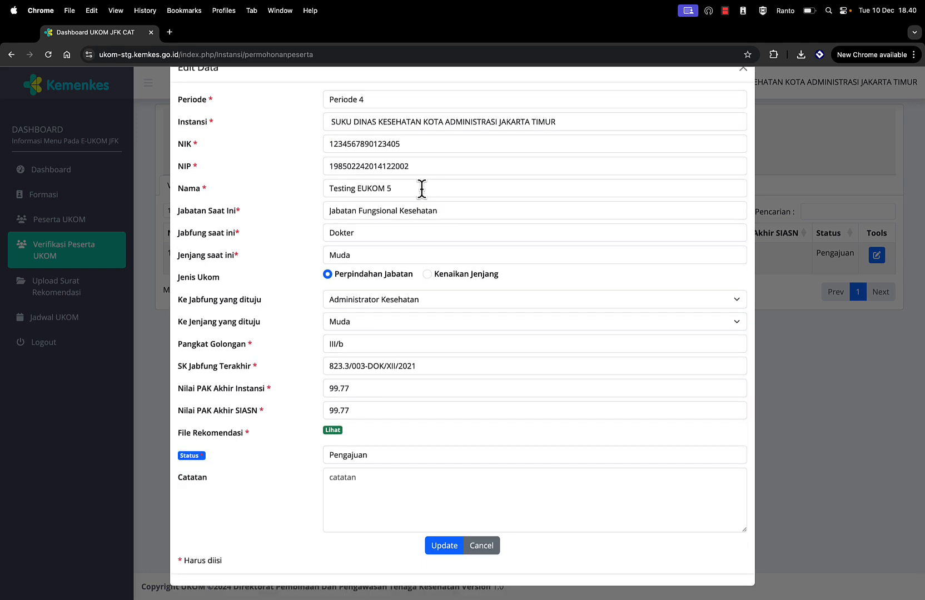
left_click(335, 432)
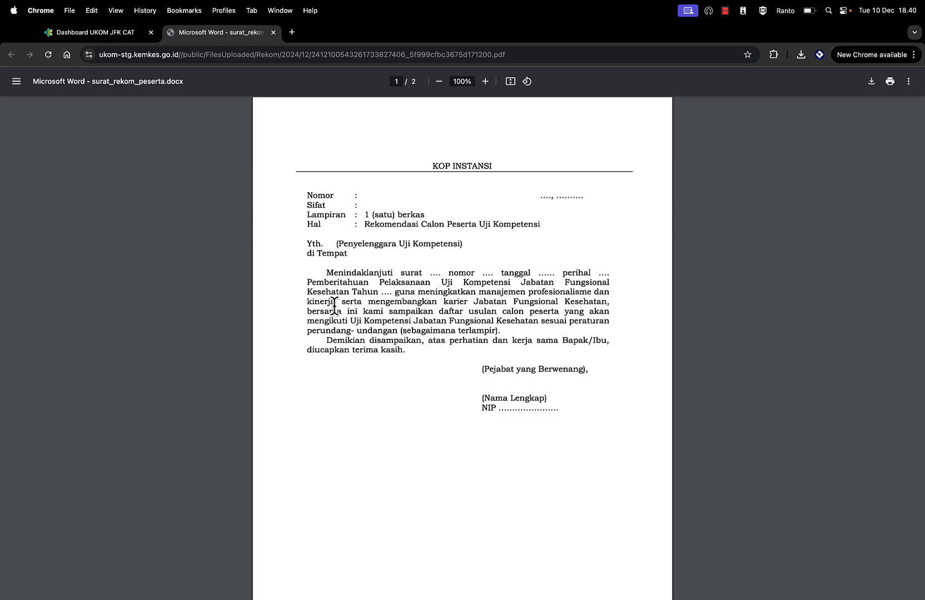
left_click(273, 33)
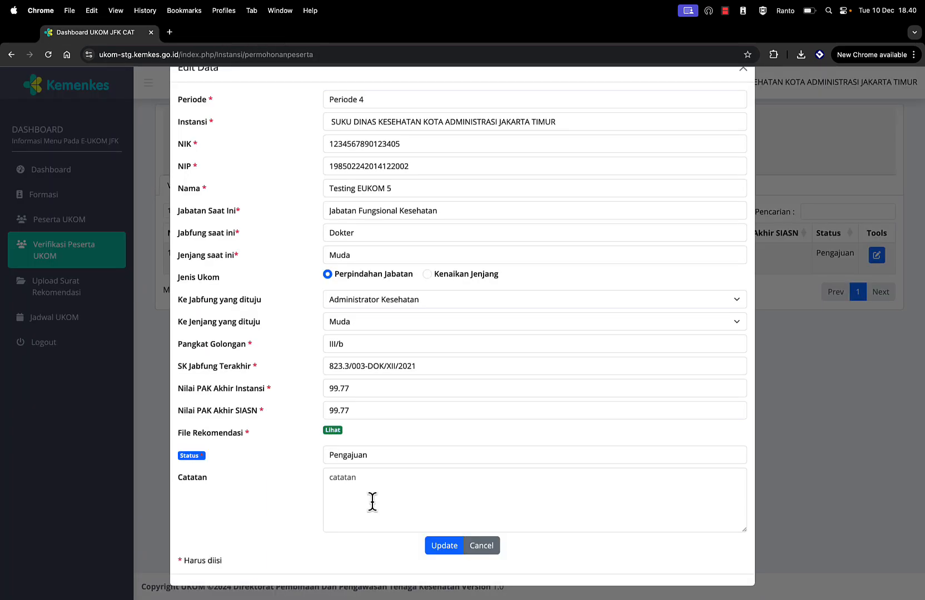
Step: Set status to Revisi with note 'upload ulang file rekomendasi dikarenakan buram' and submit
left_click(363, 455)
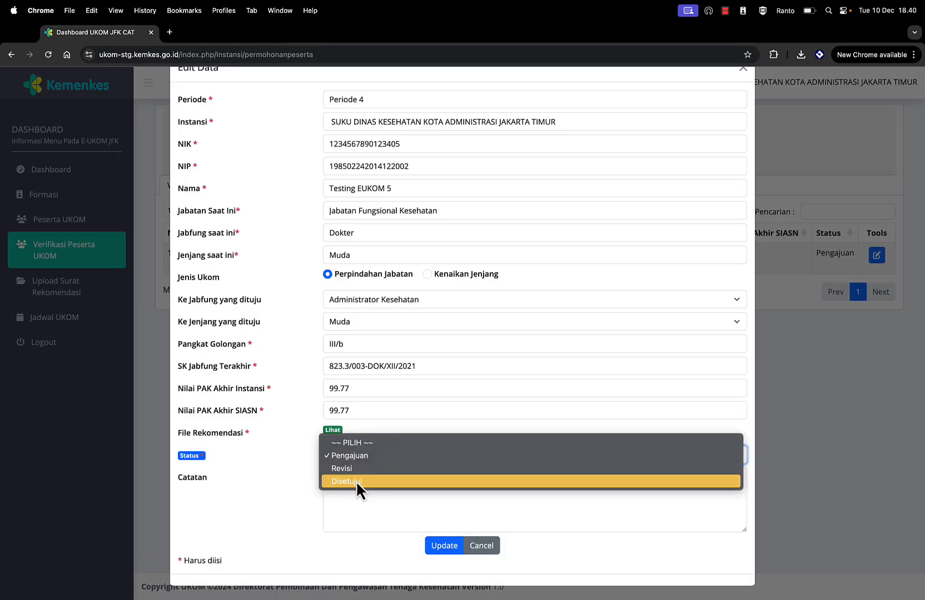
left_click(356, 480)
left_click(351, 458)
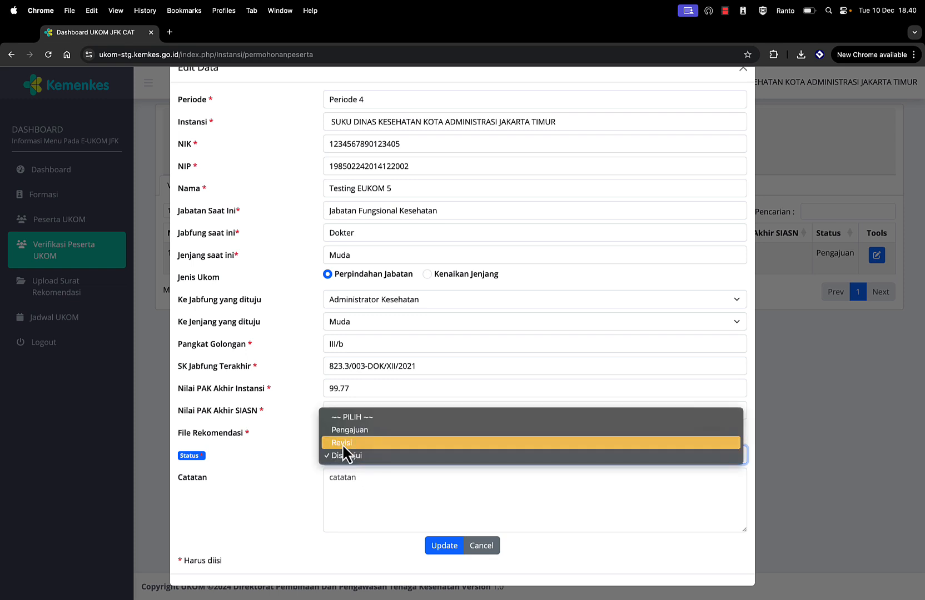
left_click(342, 443)
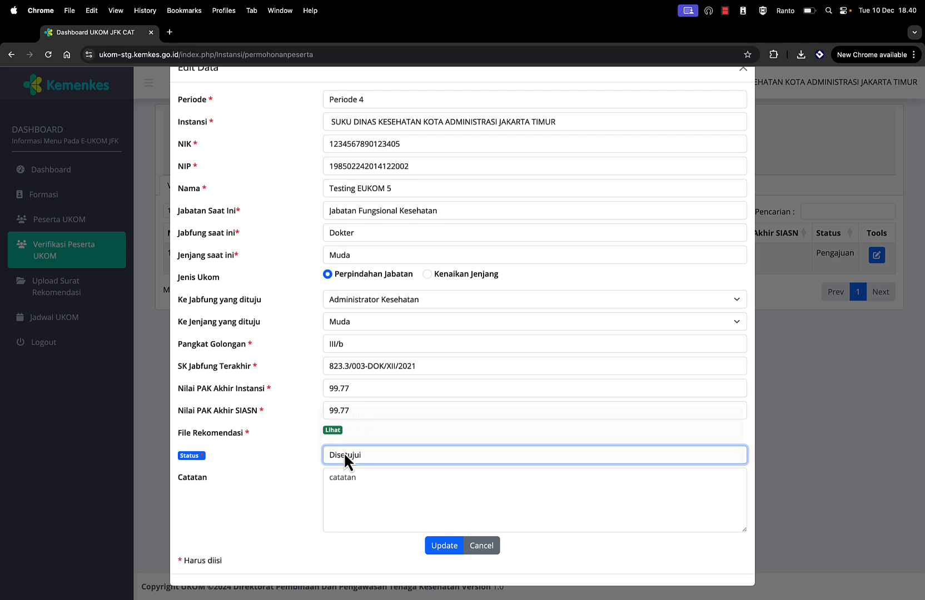
left_click(364, 489)
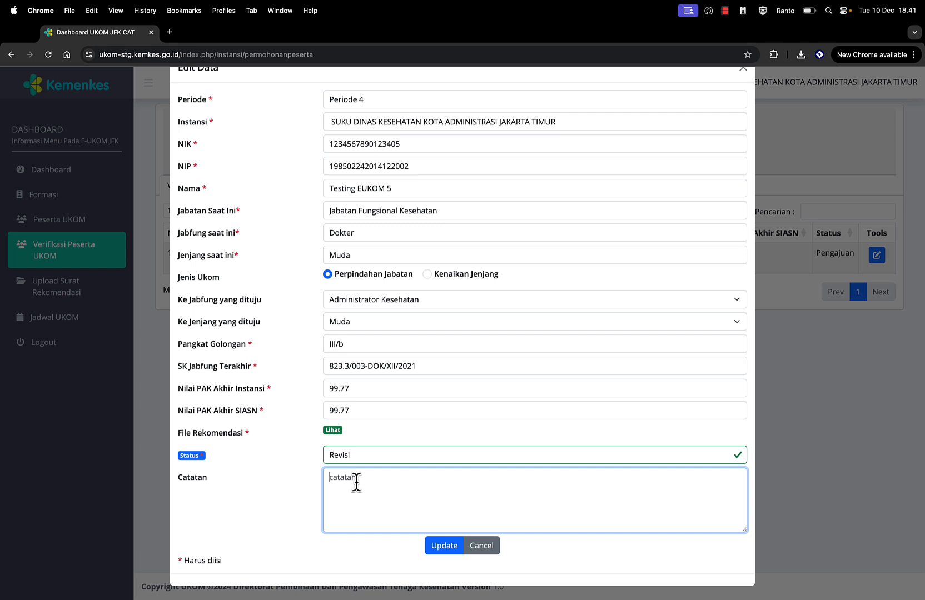
type("upload ulang file rekomendasi dikarenakan buram")
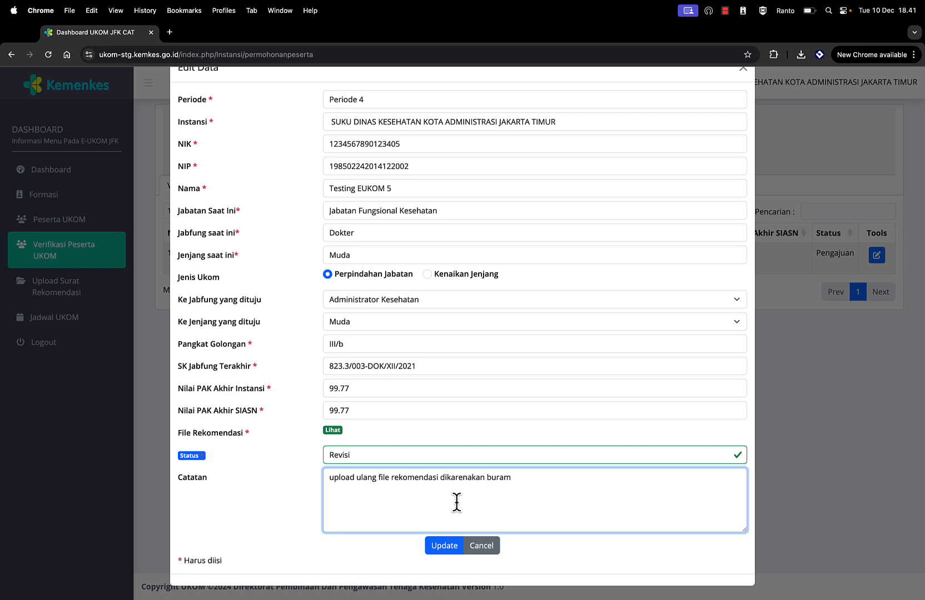
left_click(441, 547)
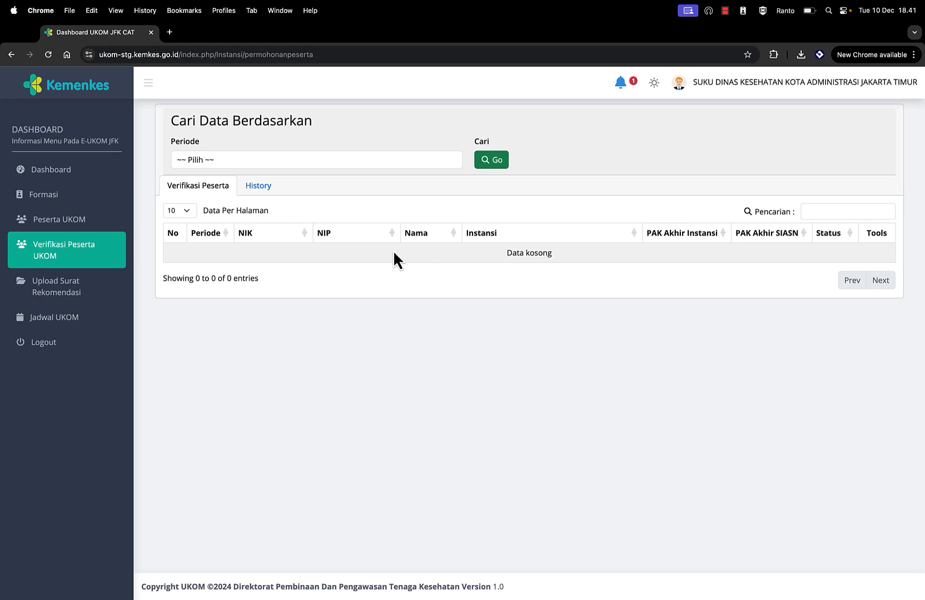
Step: Read the Permohonan Verifikasi Data Peserta UKOM notification, bringing the unread count to 0
left_click(621, 85)
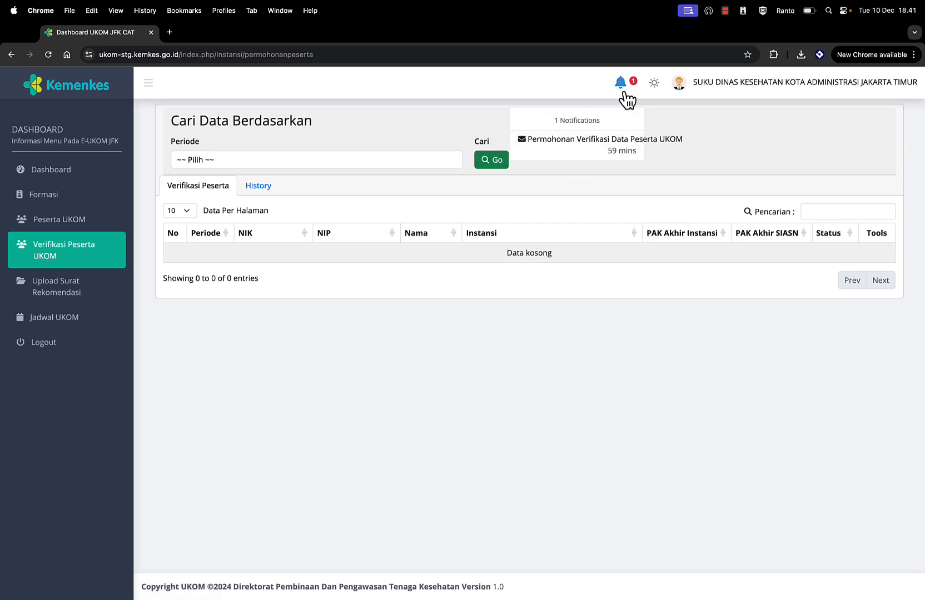
left_click(557, 147)
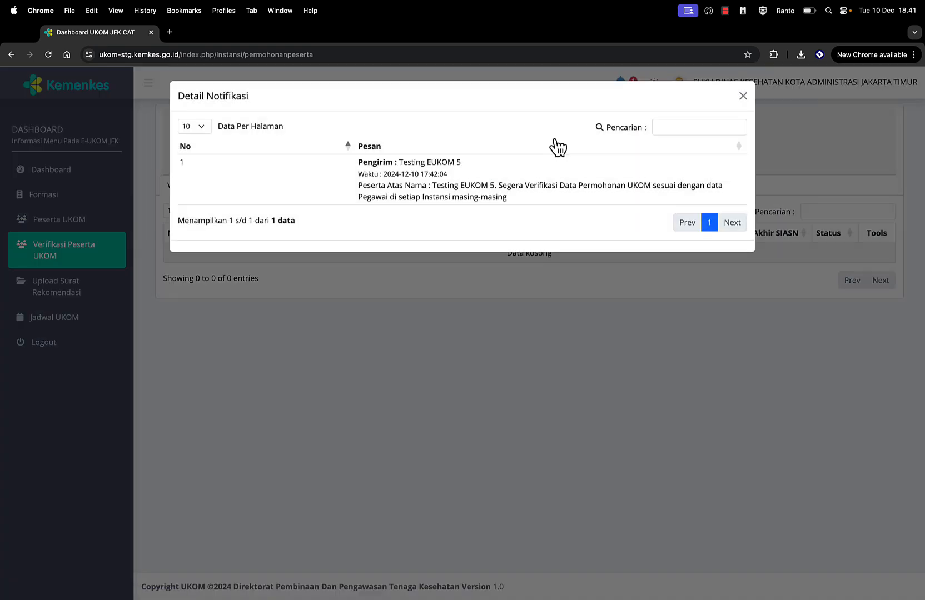
left_click_drag(498, 185, 524, 202)
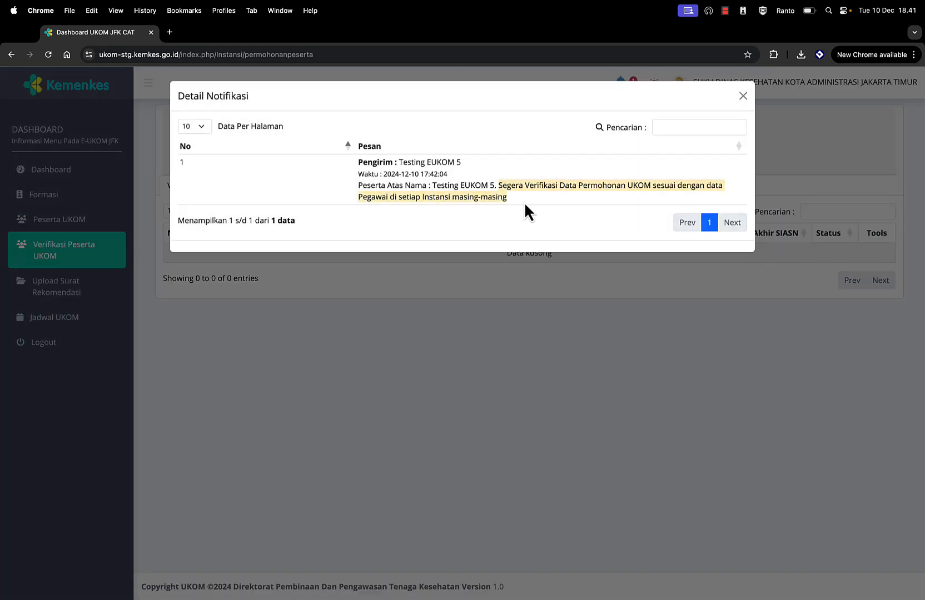
left_click(743, 97)
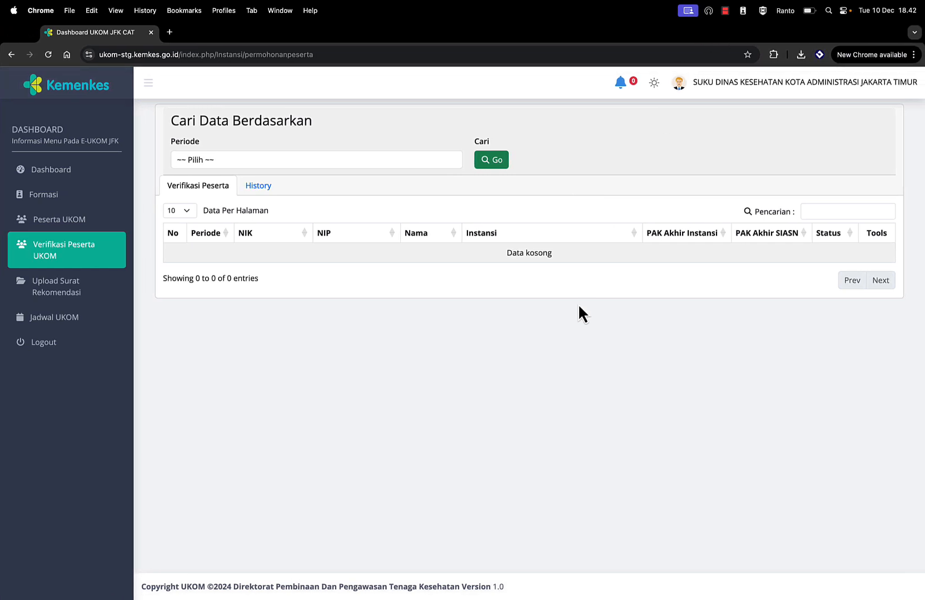
Step: Reload the verification page and reopen Testing EUKOM 5's record, currently marked Perbaikan
left_click(49, 55)
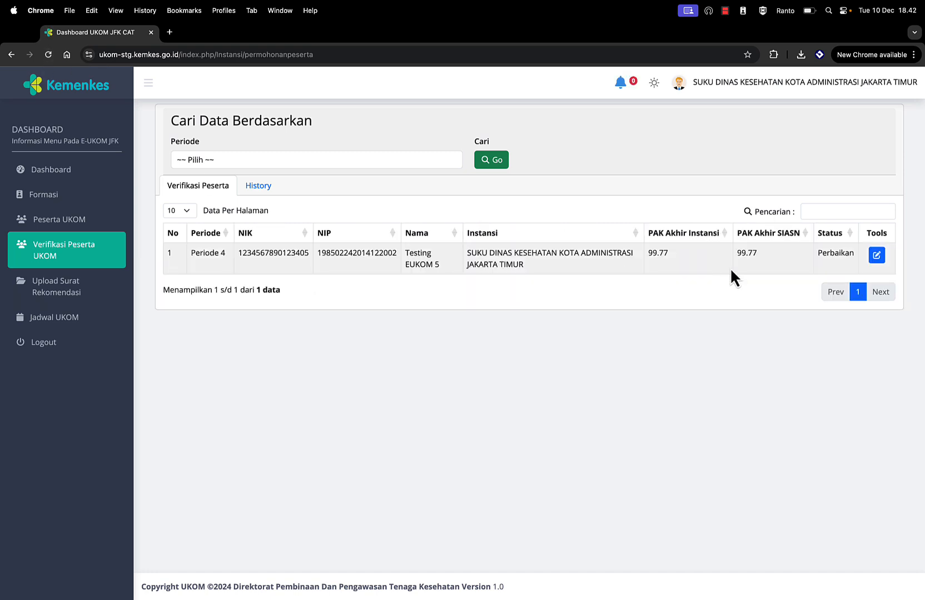
double_click(833, 256)
left_click(877, 257)
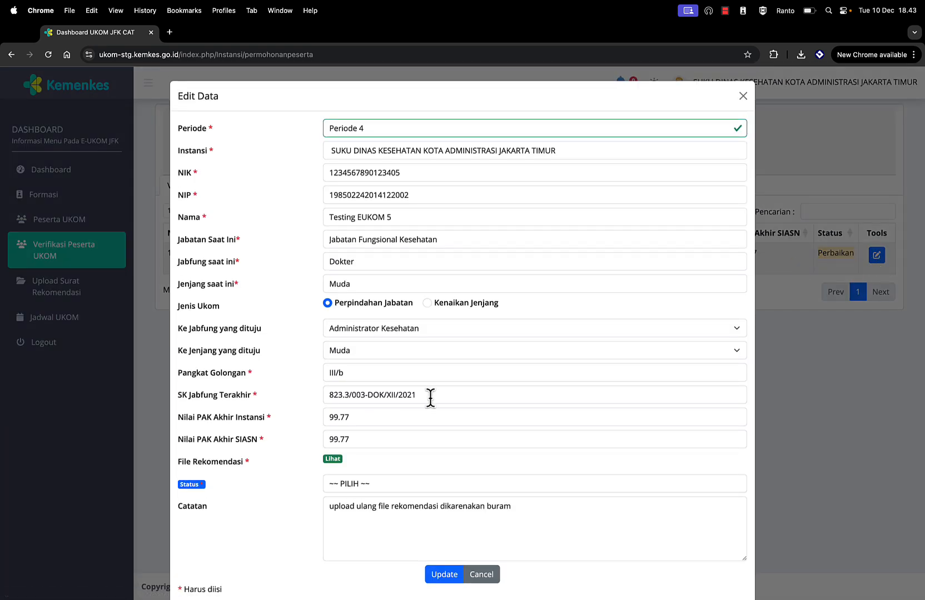
scroll(243, 495, "down", 1)
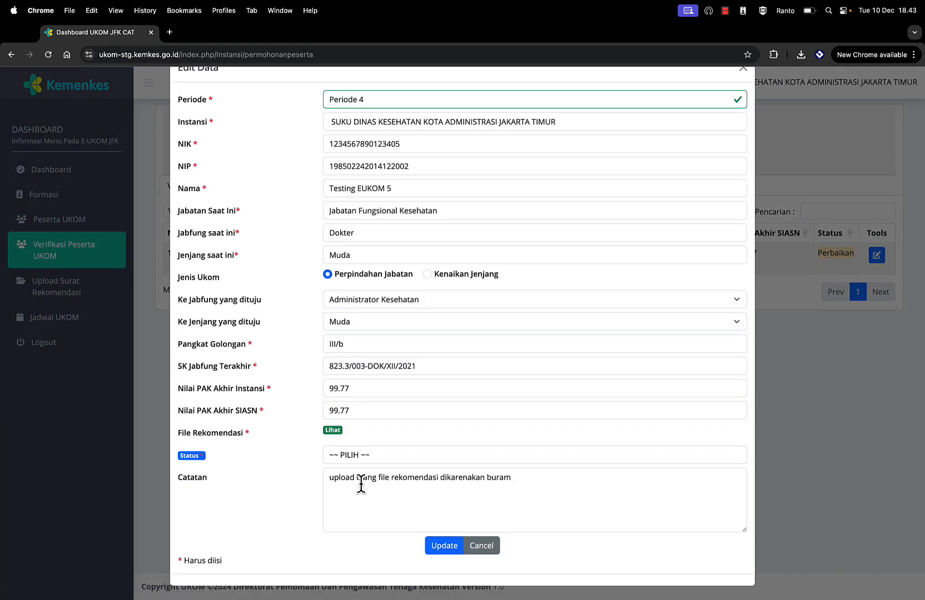
Step: Set the status to Disetujui with the note 'ok' and save the verification
left_click_drag(328, 477, 340, 477)
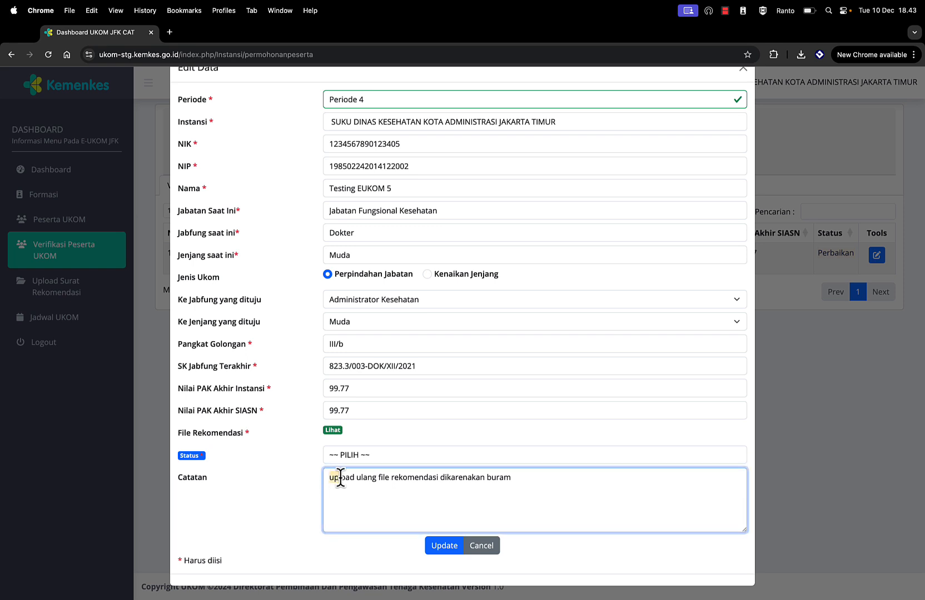
left_click(366, 461)
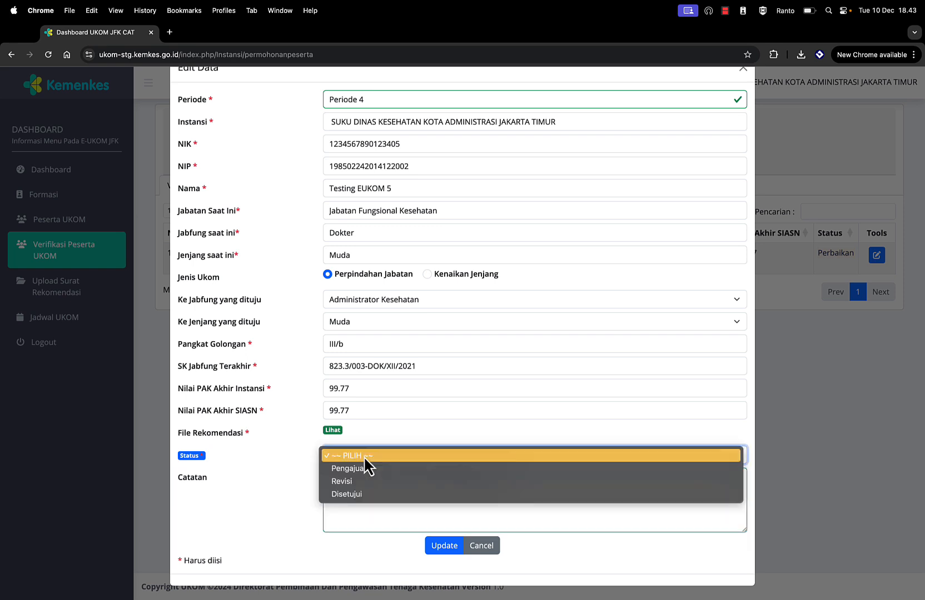
left_click(349, 495)
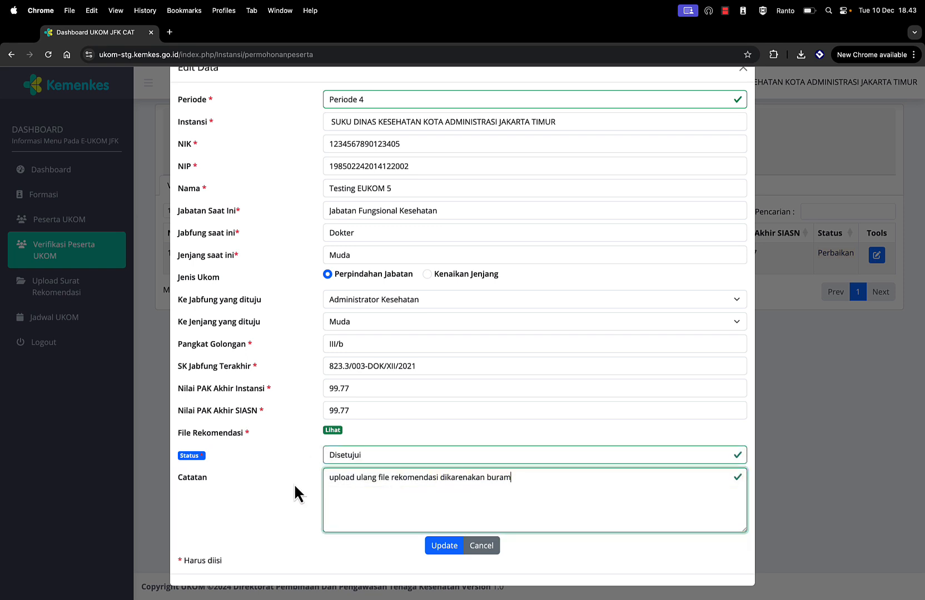
triple_click(323, 477)
type("ok")
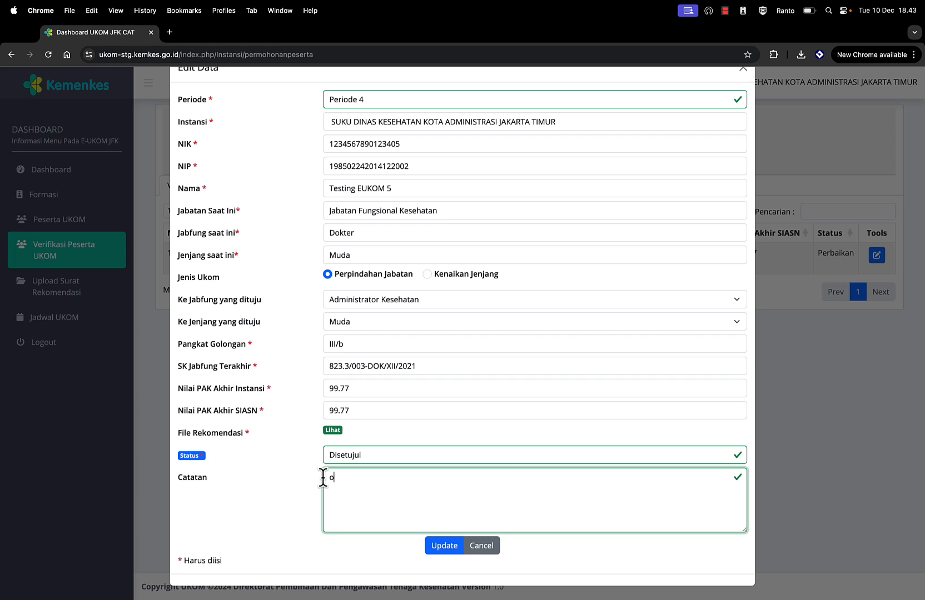
left_click(445, 546)
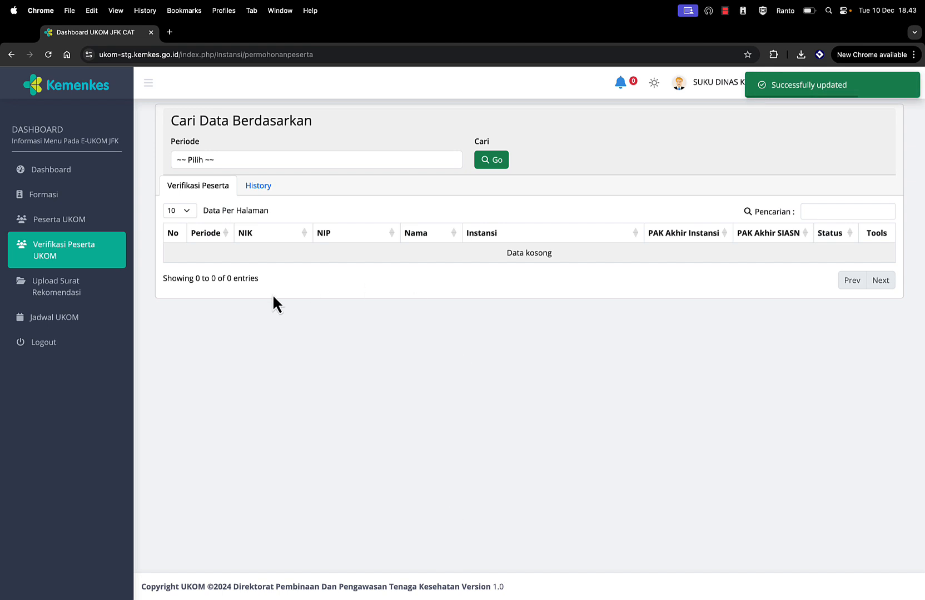
Step: Check the Peserta UKOM list, then view the verification History showing Testing EUKOM 5 as Disetujui
left_click(56, 226)
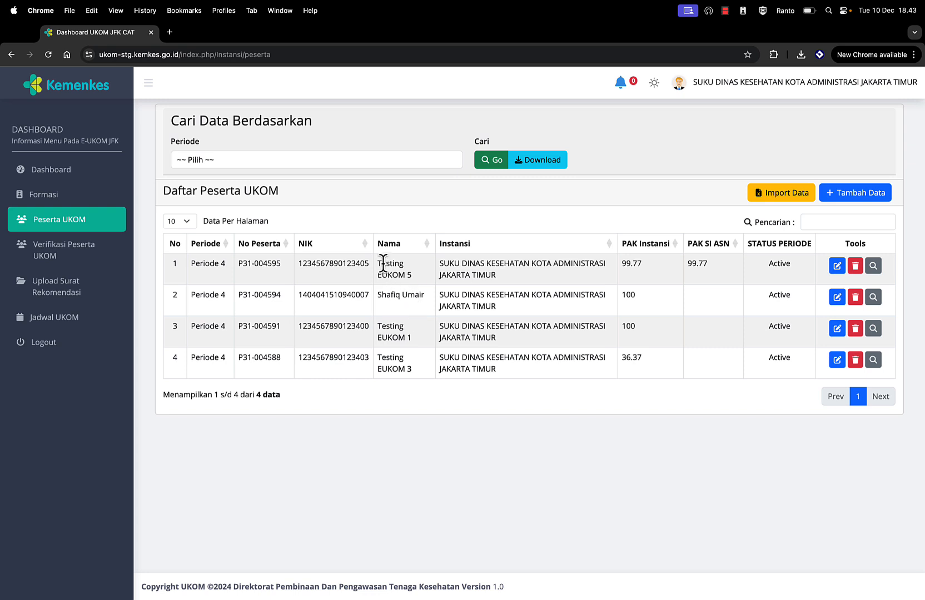
left_click_drag(378, 264, 410, 272)
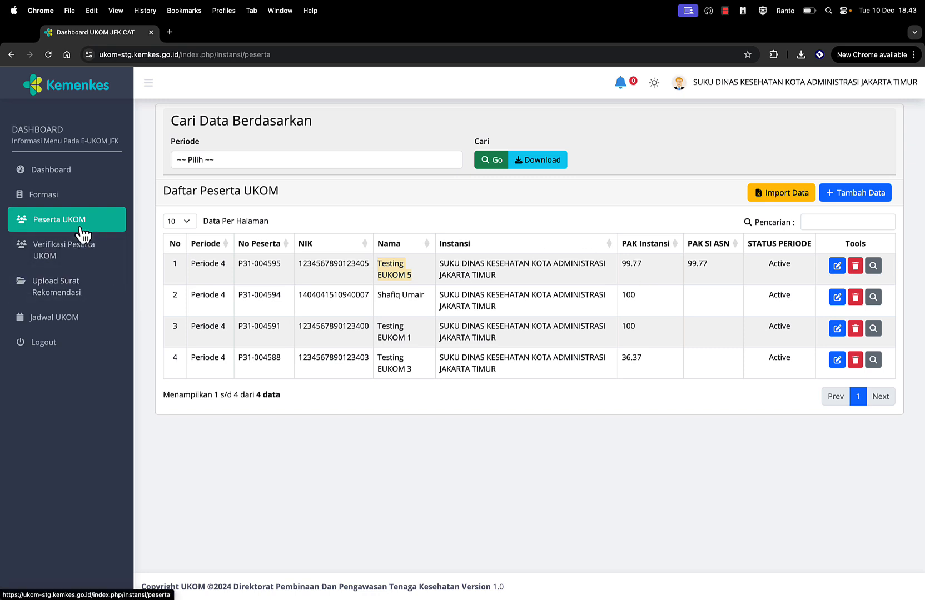
left_click(66, 258)
left_click(258, 189)
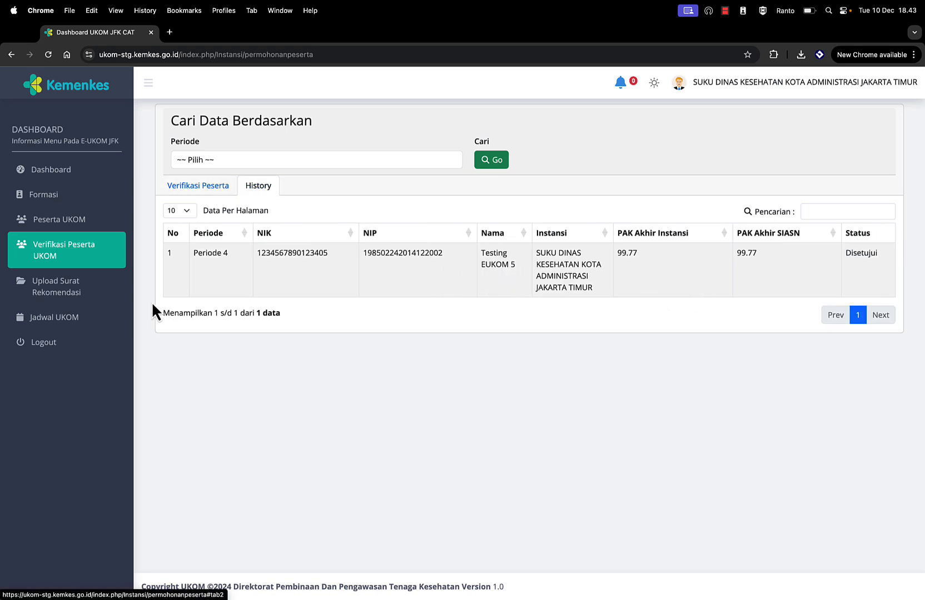
Step: Download the rekom_instansi template from Upload Surat Rekomendasi and open it in Word
left_click(61, 293)
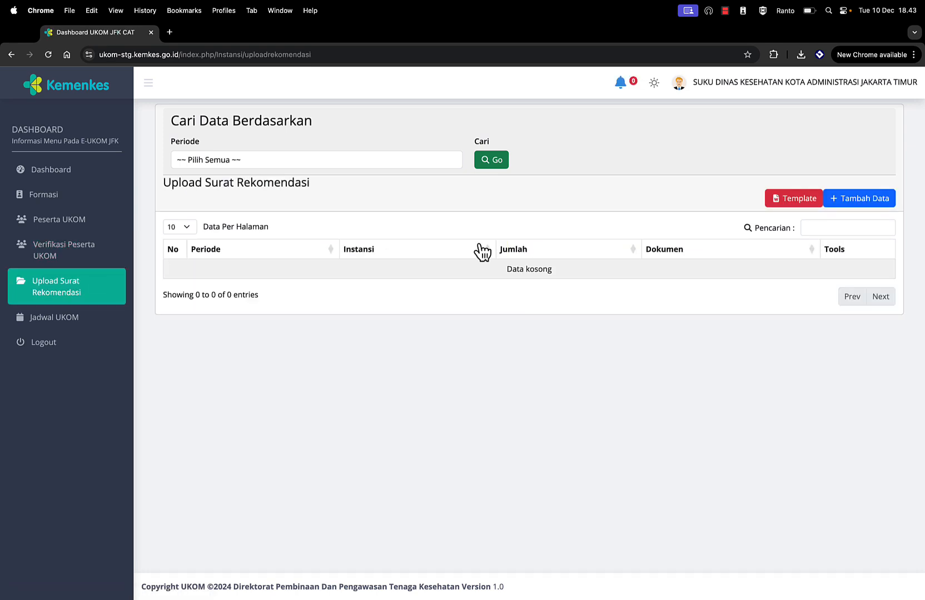
left_click(797, 206)
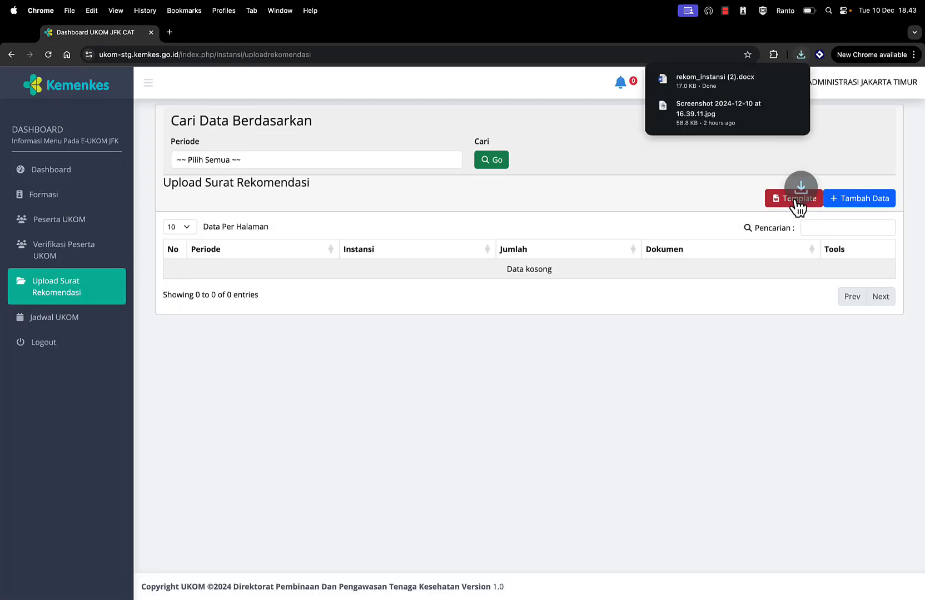
left_click(727, 92)
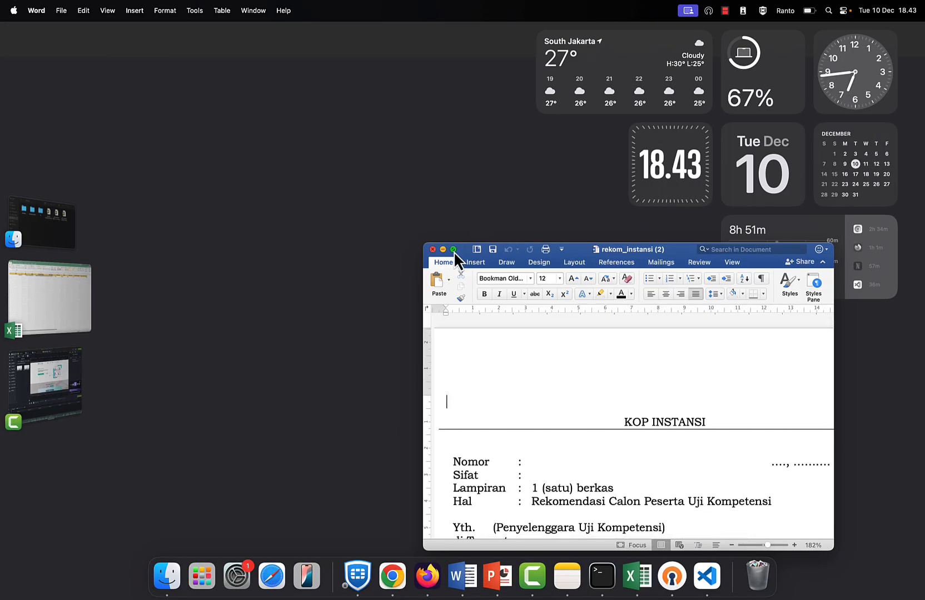
Step: Look through the maximised rekom_instansi (2) letter and its DAFTAR USULAN CALON PESERTA table, then close it
left_click(453, 250)
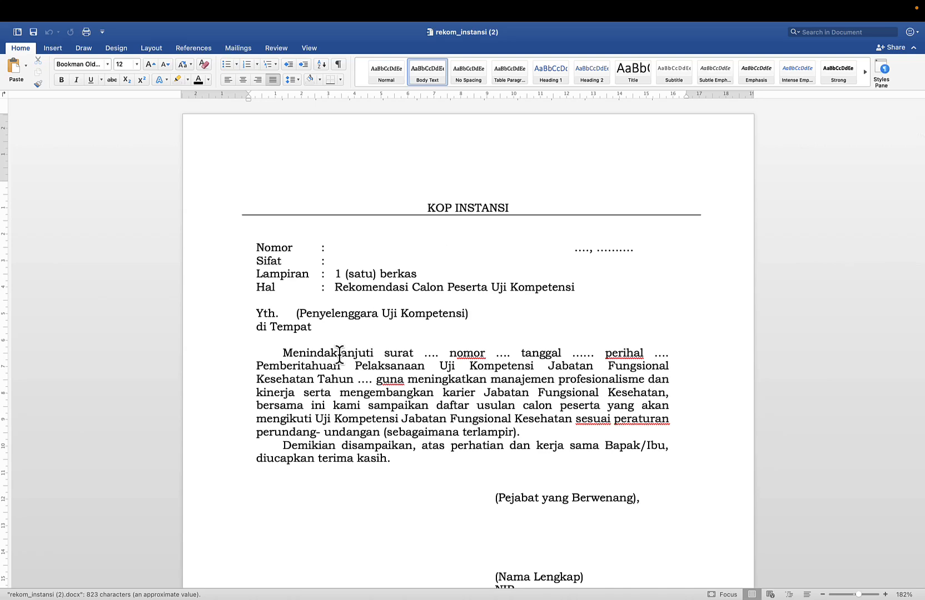
scroll(339, 365, "down", 10)
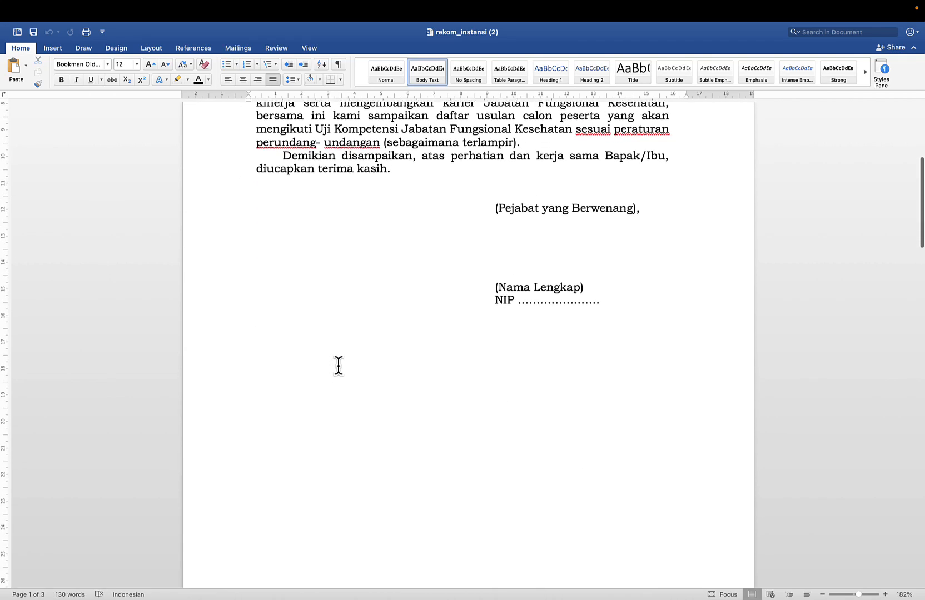
scroll(339, 366, "down", 5)
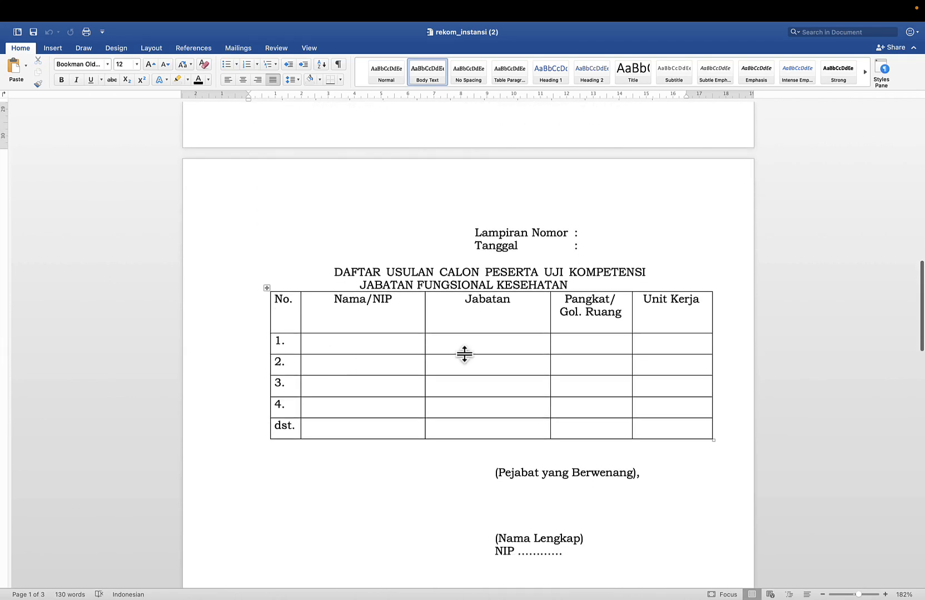
scroll(464, 354, "down", 4)
scroll(463, 354, "up", 8)
mouse_move(10, 8)
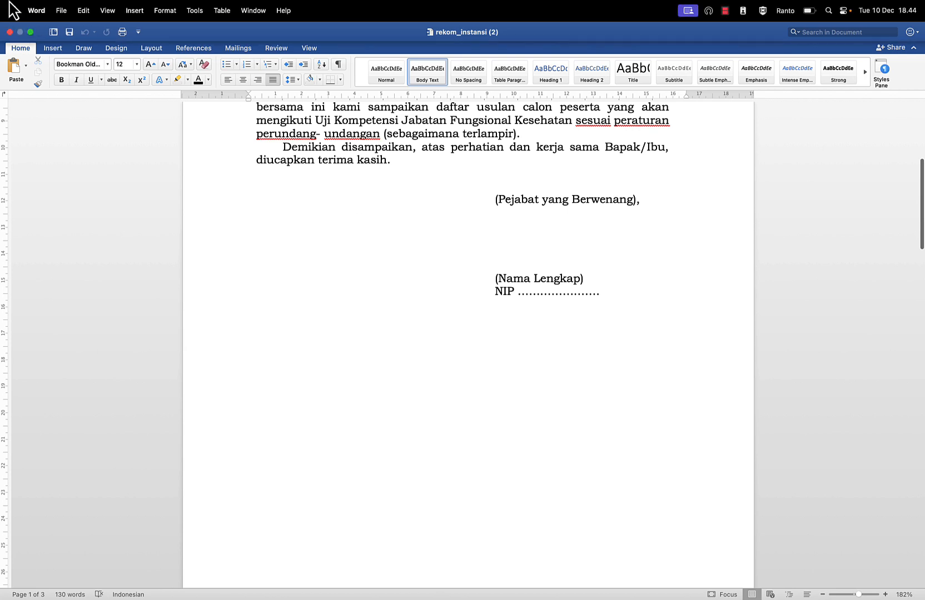
left_click(9, 33)
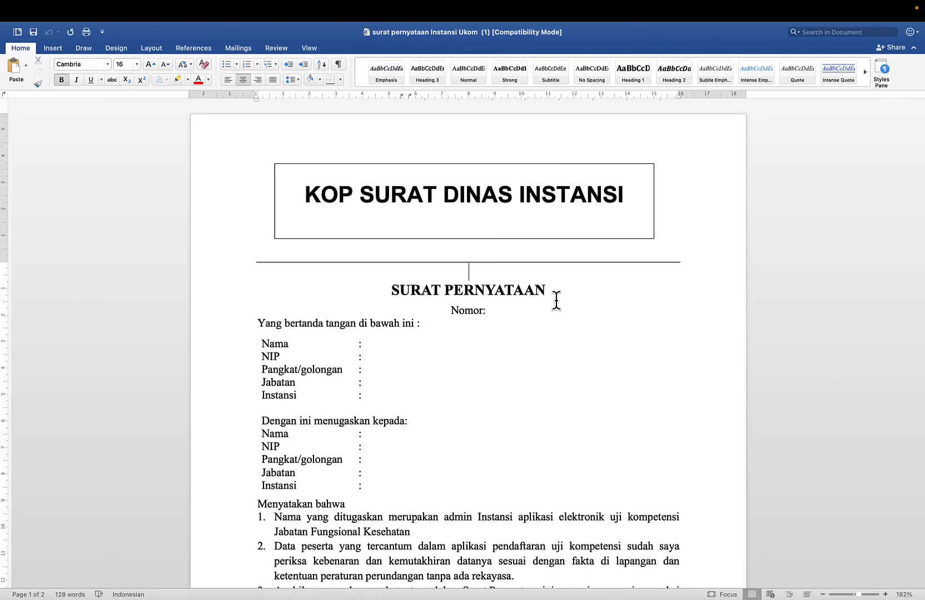
key("ctrl+Up")
Step: Start a new recommendation letter entry for Periode 4 with 5 participants
left_click(475, 58)
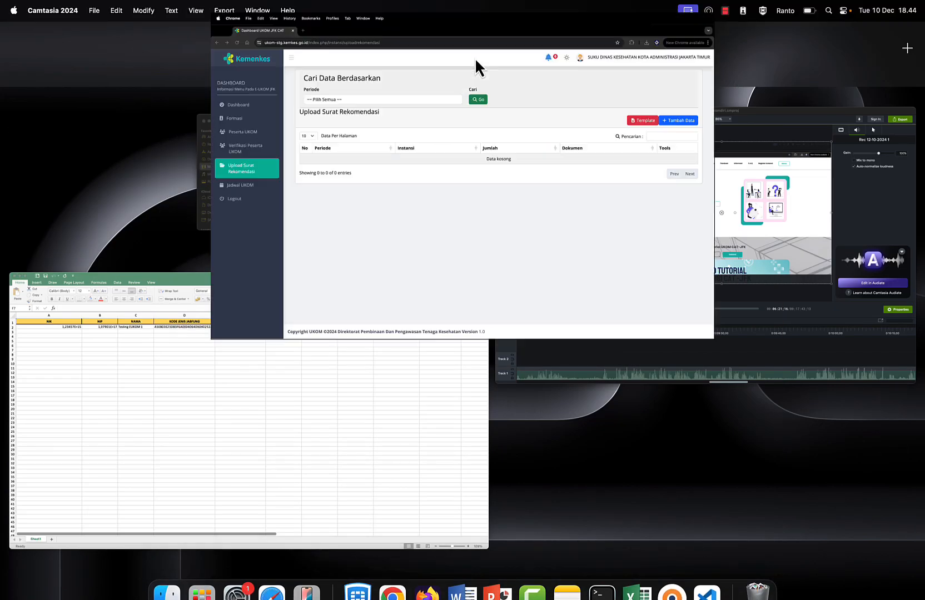
left_click(841, 200)
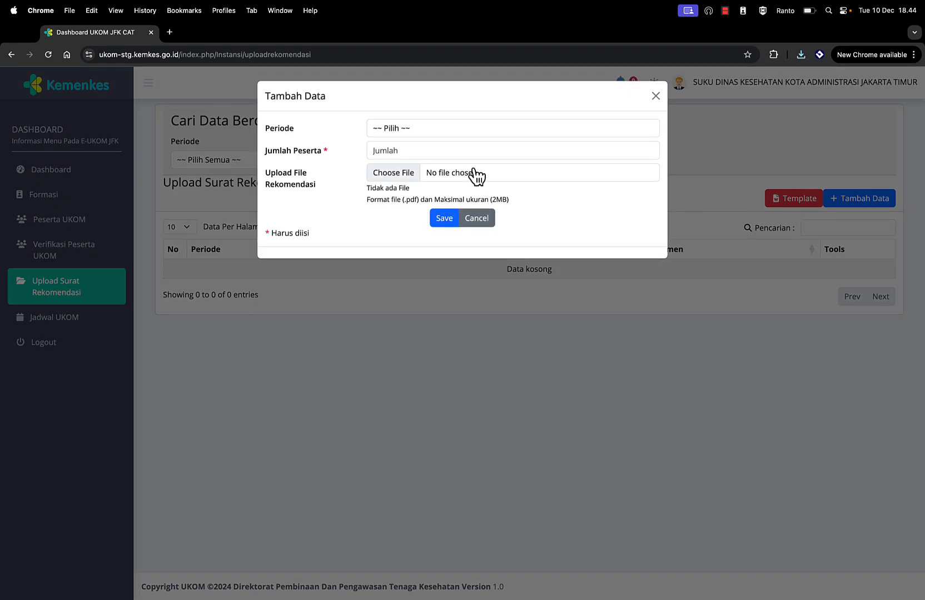
left_click(409, 129)
left_click(416, 141)
left_click(394, 149)
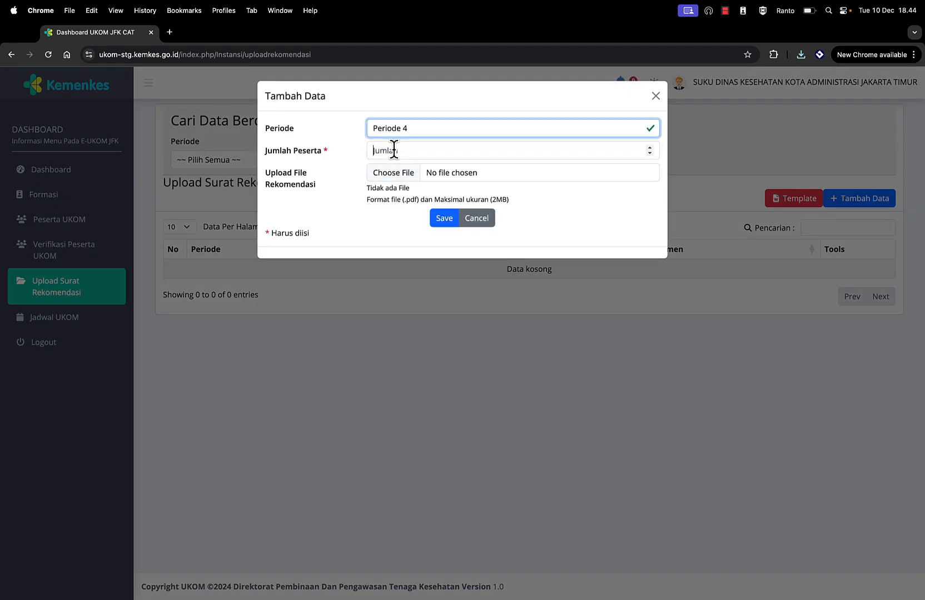
type("5")
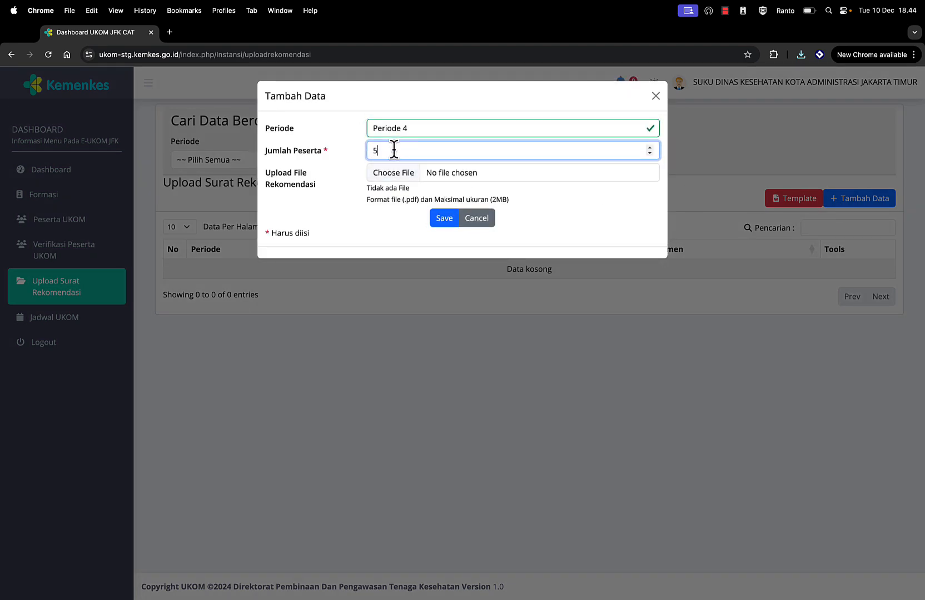
Step: Attach the surat pernyataan Instansi Ukom (1) file and save the entry
left_click(391, 175)
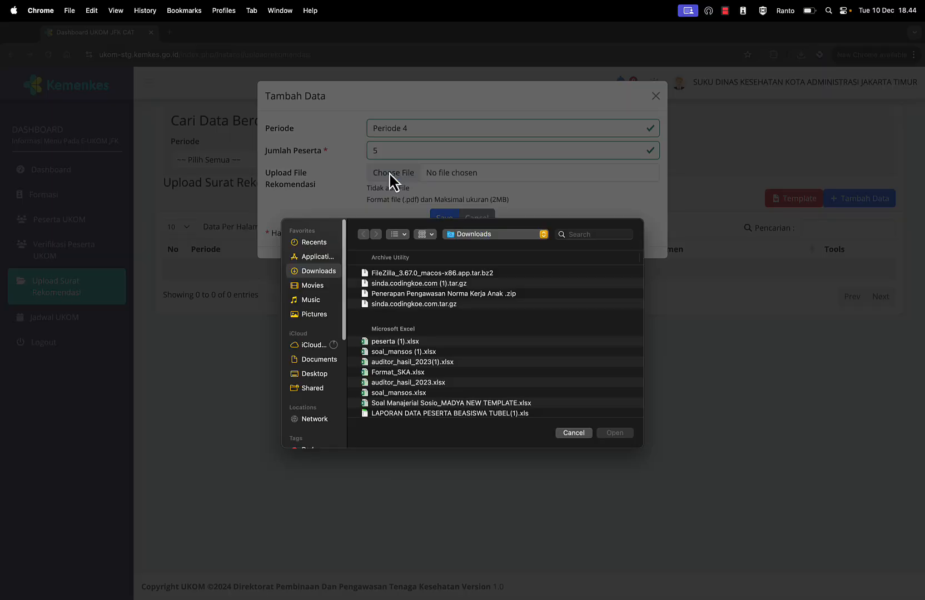
scroll(413, 344, "down", 5)
scroll(413, 346, "down", 15)
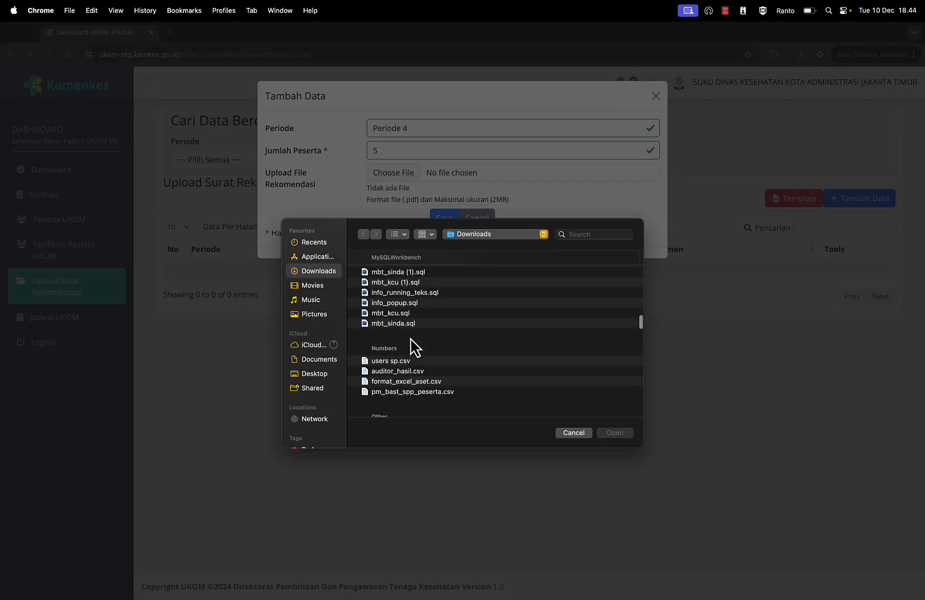
scroll(413, 346, "down", 5)
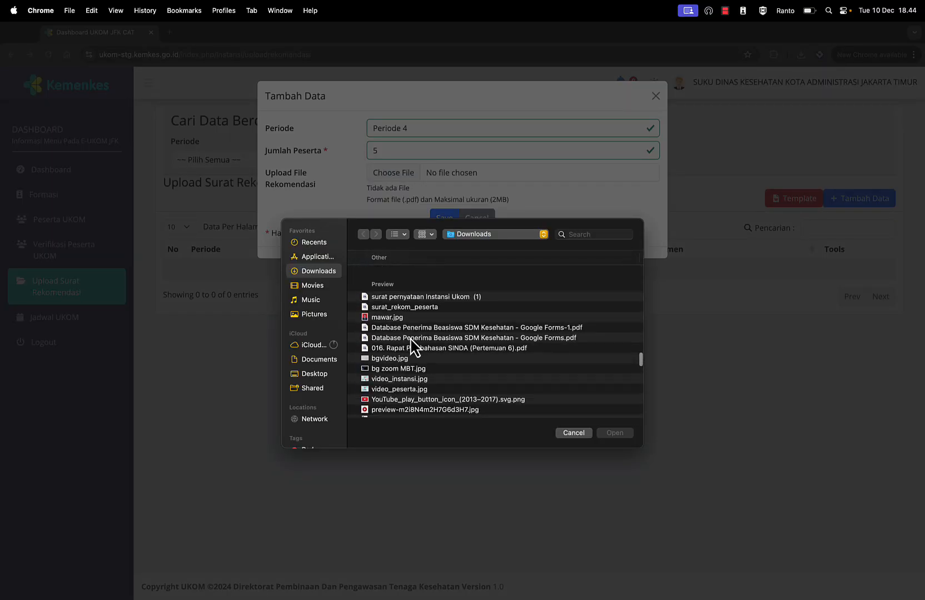
left_click(408, 295)
double_click(407, 295)
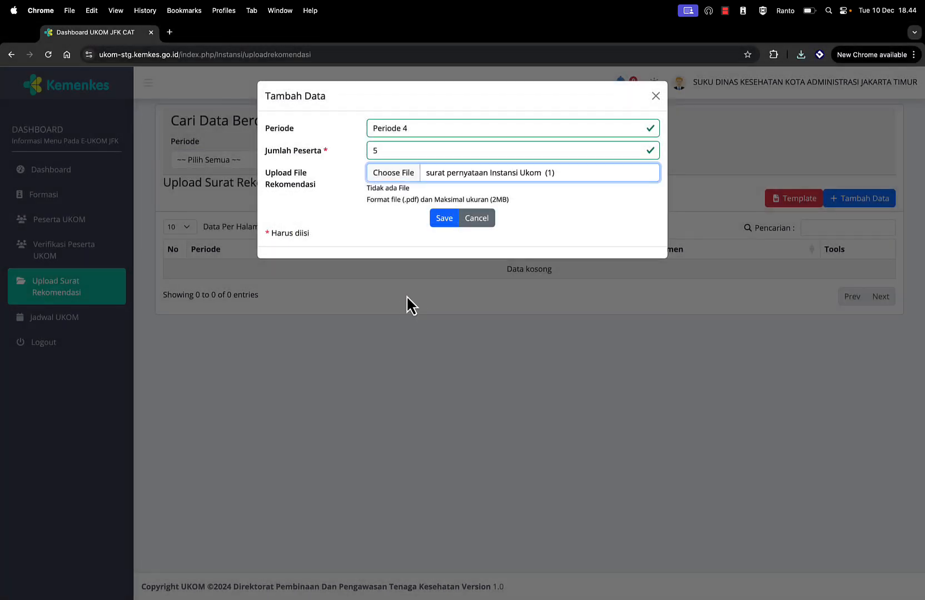
left_click(443, 217)
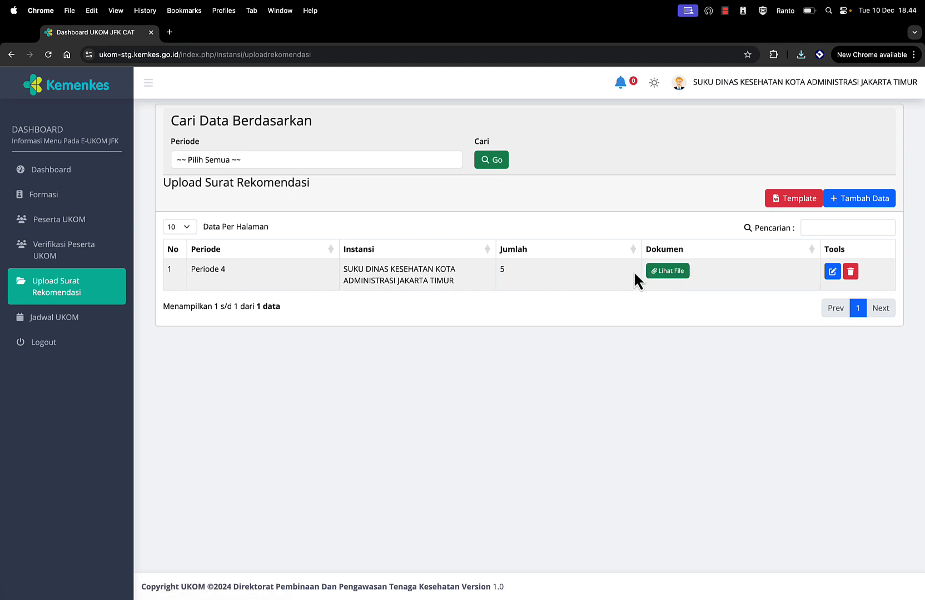
Step: Review the Jadwal UKOM row: Testing EUKOM 3, Bidan Mahir, Sesi 1 on 2024-12-10 at 17:30
left_click(54, 323)
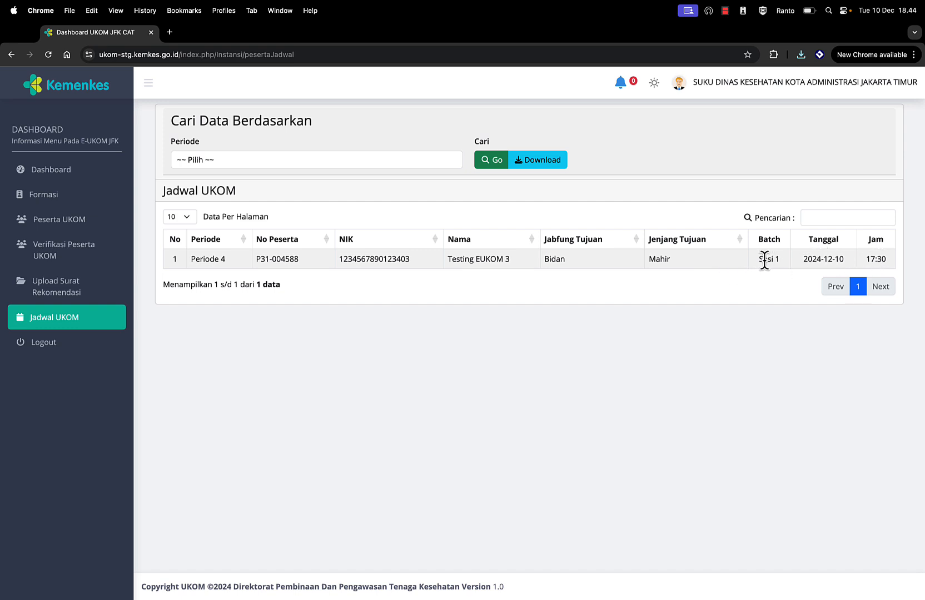
left_click_drag(765, 261, 848, 261)
left_click(848, 261)
double_click(551, 259)
double_click(659, 259)
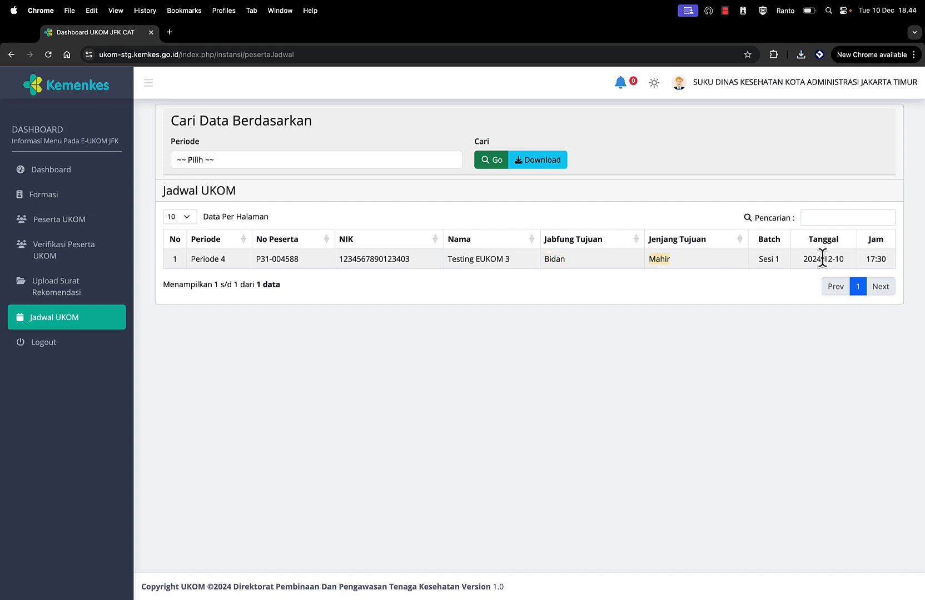